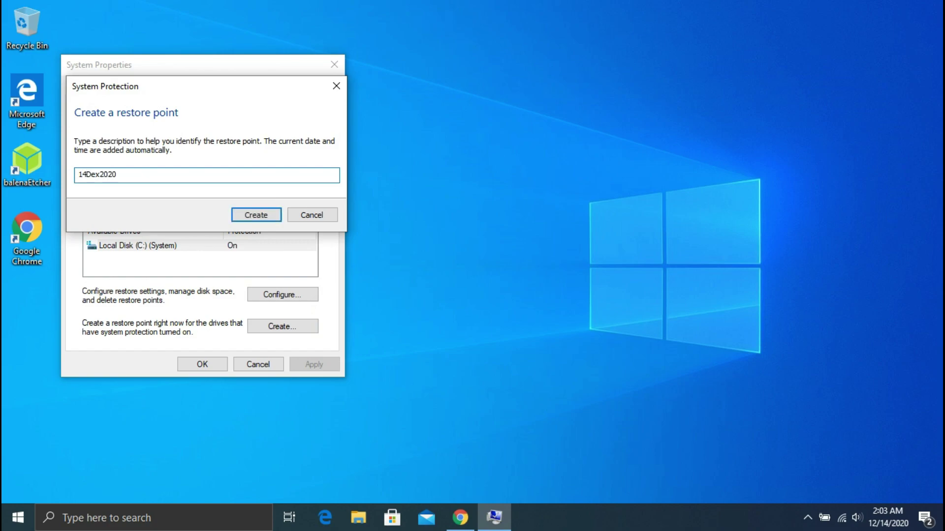
Create a system restore point with the corrected description "14Dec2020", and close the System Properties dialogs.
{"action": "left_click", "coordinate": [97, 173]}
{"action": "key", "text": "BackSpace"}
{"action": "type", "text": "c"}
{"action": "left_click", "coordinate": [253, 213]}
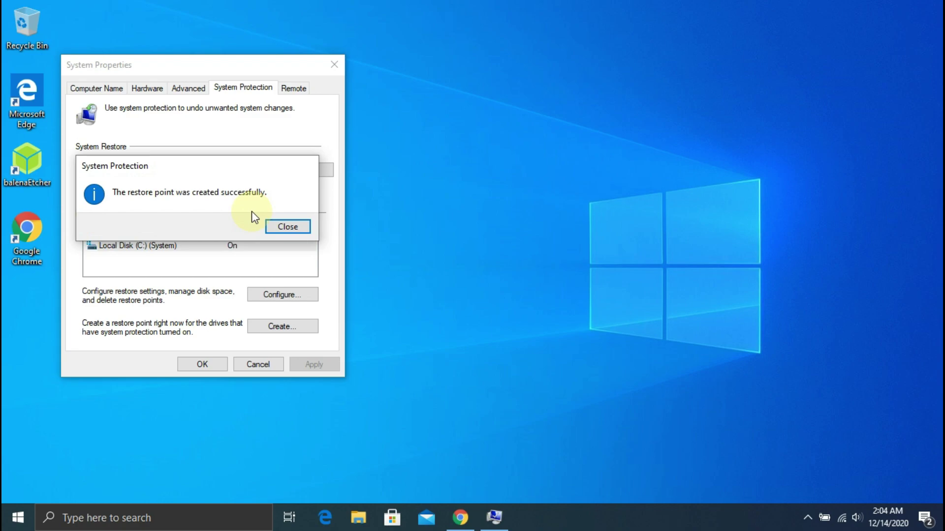
{"action": "left_click", "coordinate": [287, 228]}
{"action": "left_click", "coordinate": [213, 362]}
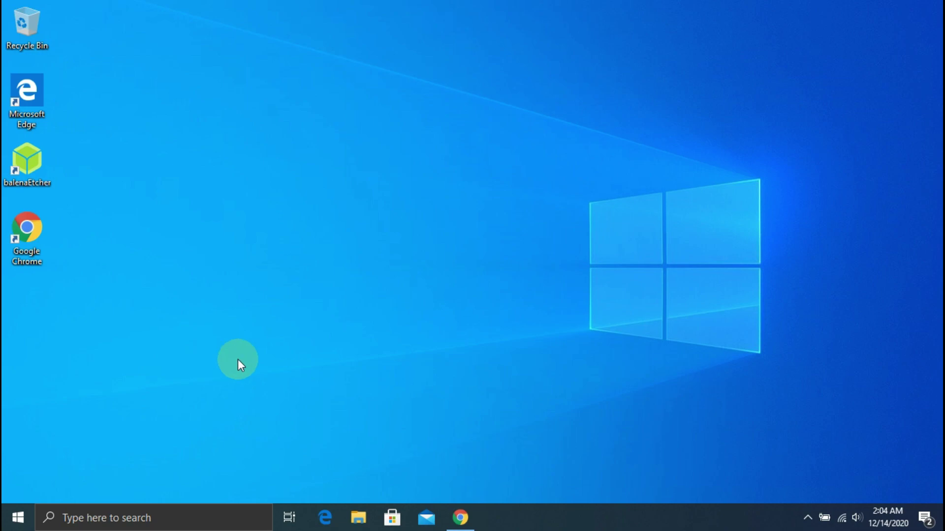
Switch to Chrome, download the Rainmeter 4.4 Beta Release r3410 from rainmeter.net, and launch its installer.
{"action": "left_click", "coordinate": [472, 519]}
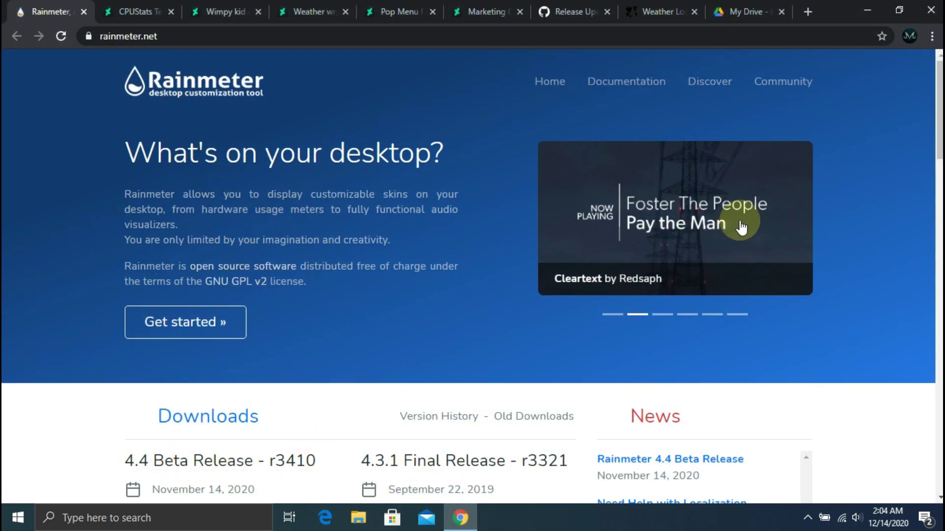
{"action": "left_click_drag", "start_coordinate": [940, 120], "coordinate": [922, 144]}
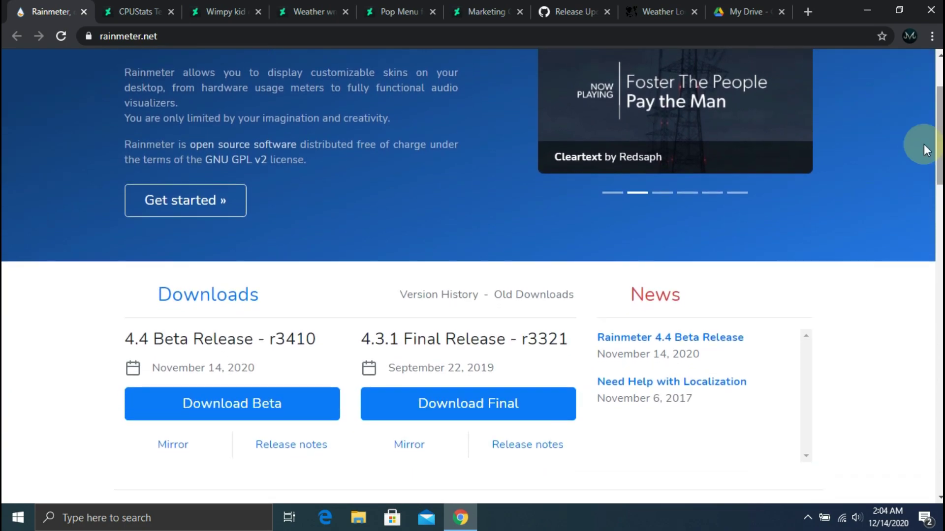
{"action": "left_click", "coordinate": [249, 399]}
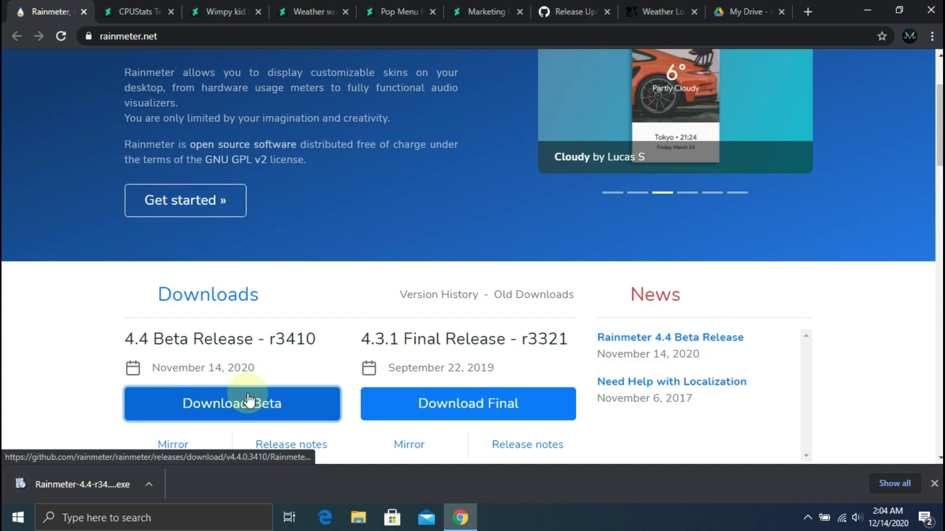
{"action": "left_click", "coordinate": [149, 485]}
{"action": "left_click", "coordinate": [182, 396]}
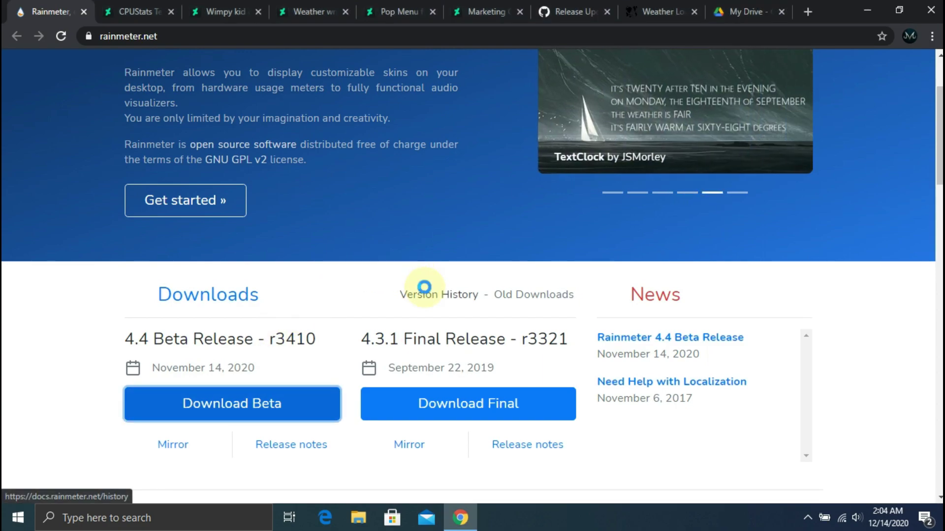
Install Rainmeter with the standard installation, finish setup with Run Rainmeter enabled, and return to the browser.
{"action": "left_click", "coordinate": [475, 288]}
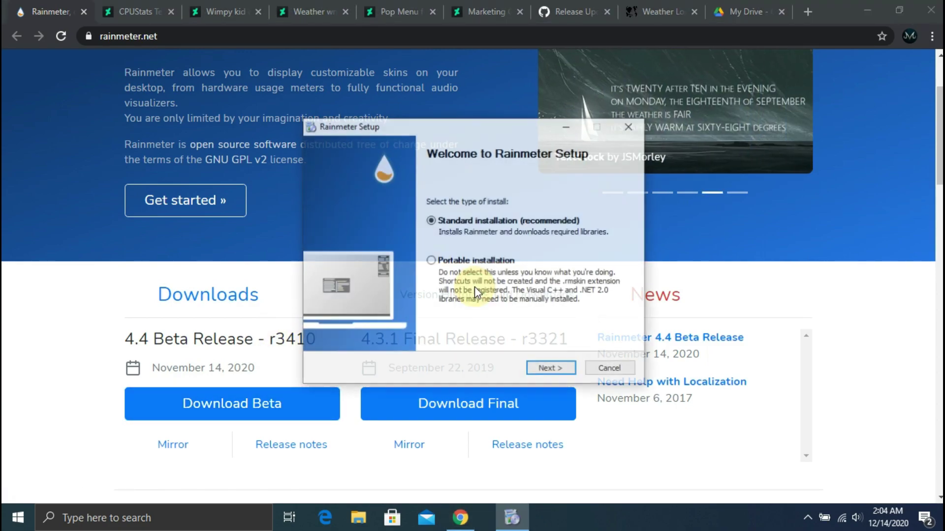
{"action": "left_click", "coordinate": [545, 369]}
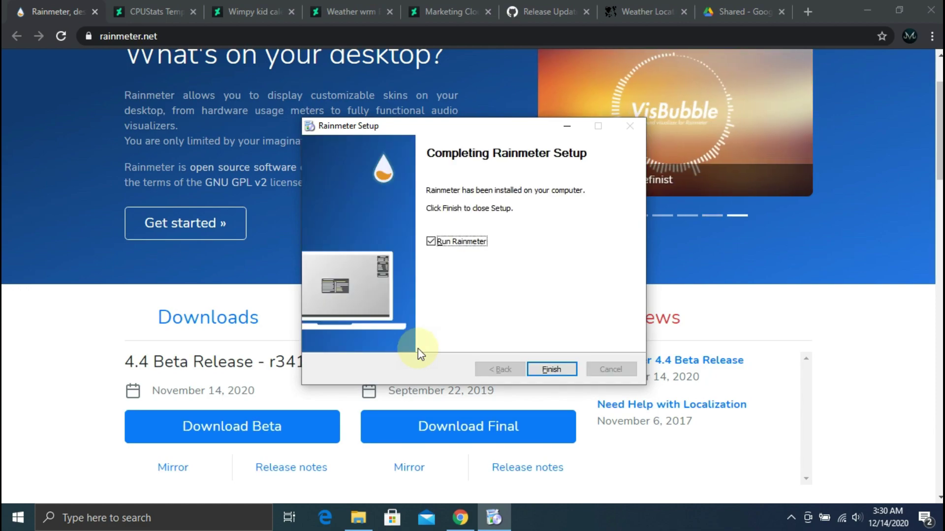
{"action": "left_click", "coordinate": [552, 370]}
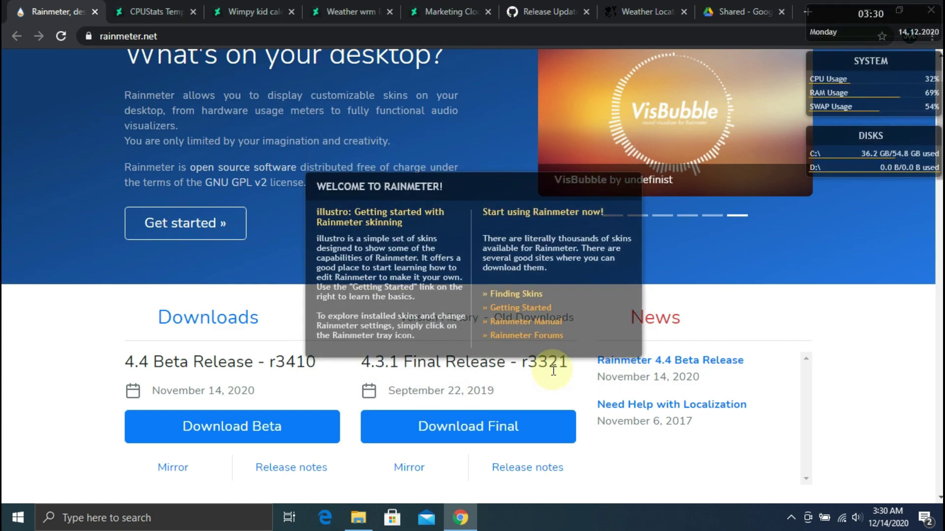
{"action": "left_click", "coordinate": [827, 336]}
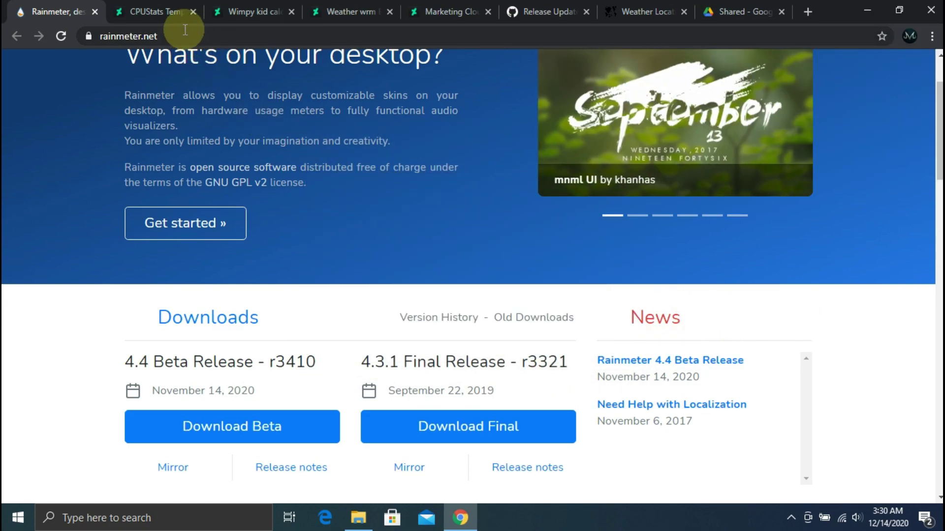
Download the CPUStats Temperature and Usage skin from its DeviantArt page and install it in Rainmeter.
{"action": "left_click", "coordinate": [172, 15]}
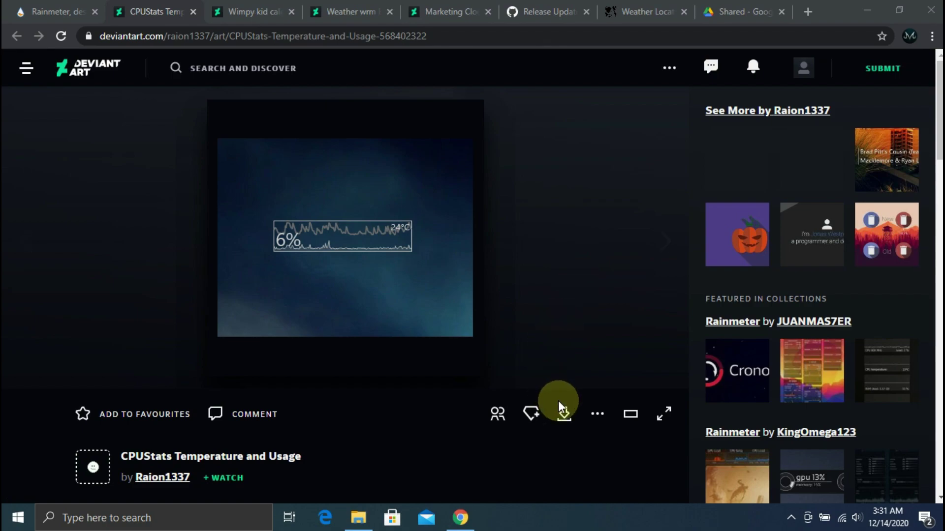
{"action": "left_click", "coordinate": [564, 414]}
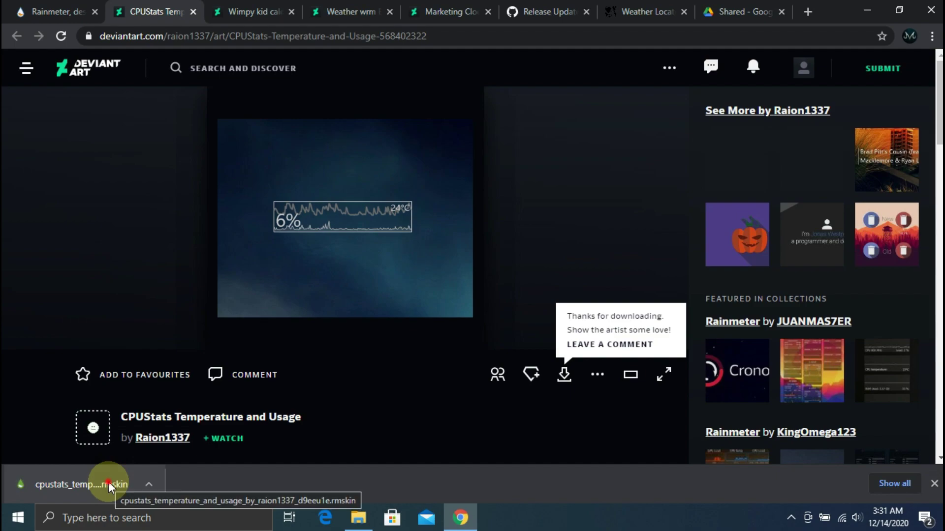
{"action": "left_click", "coordinate": [110, 487]}
{"action": "left_click", "coordinate": [514, 366]}
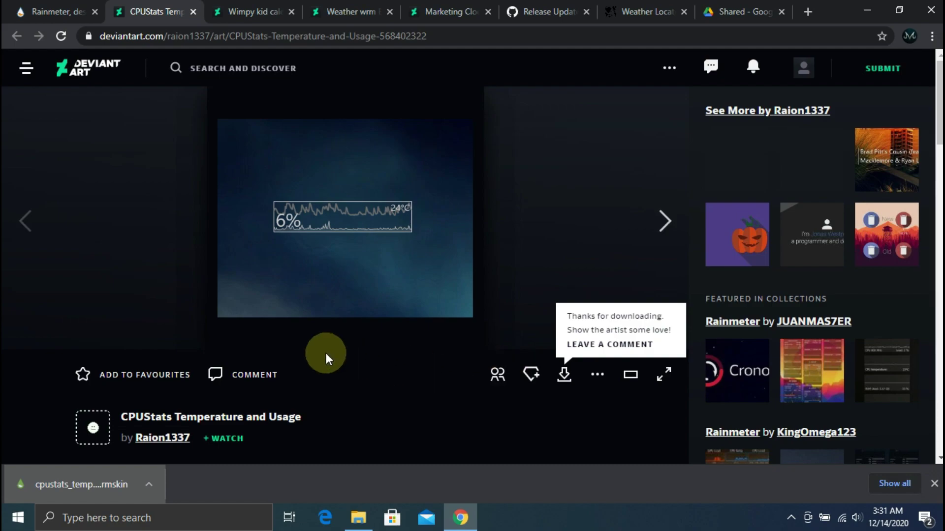
Download the Wimpy kid calender 1.0 skin from its DeviantArt page and install its Kid calender component.
{"action": "left_click", "coordinate": [260, 16]}
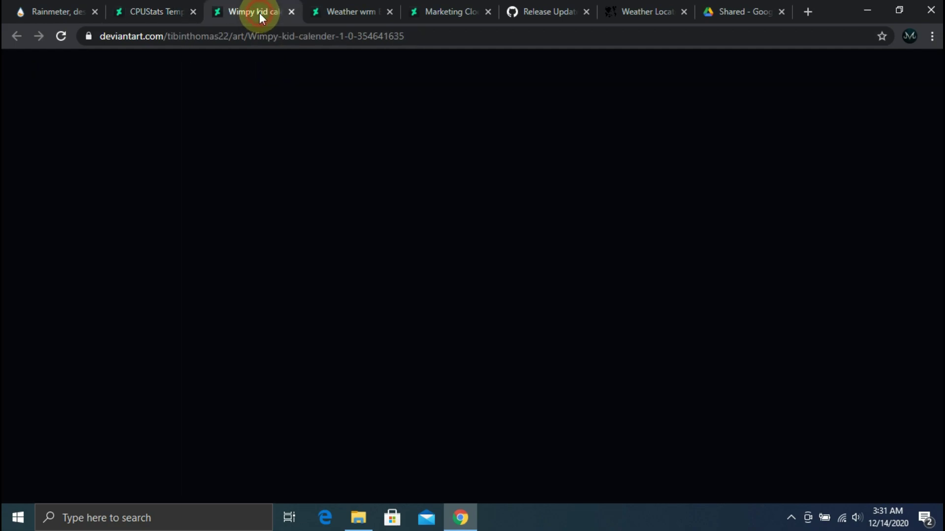
{"action": "left_click", "coordinate": [564, 419]}
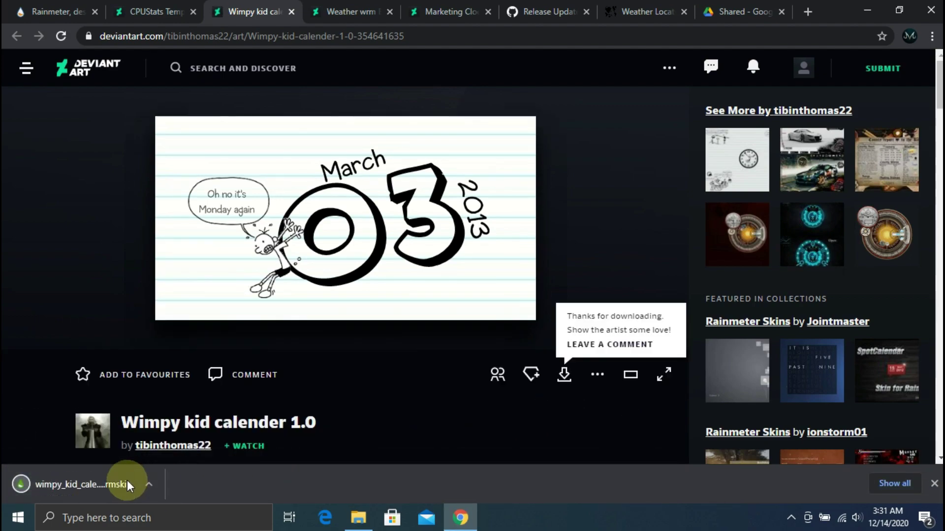
{"action": "left_click", "coordinate": [116, 486]}
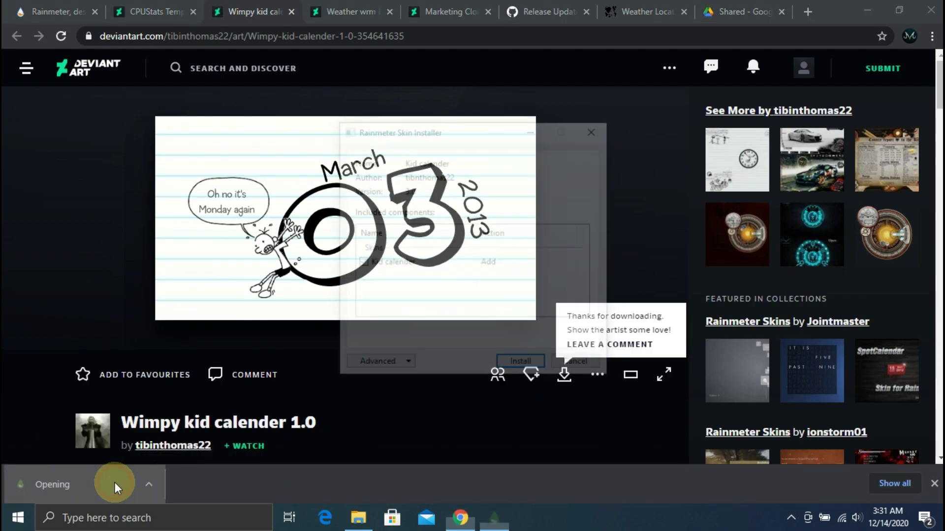
{"action": "left_click", "coordinate": [522, 366]}
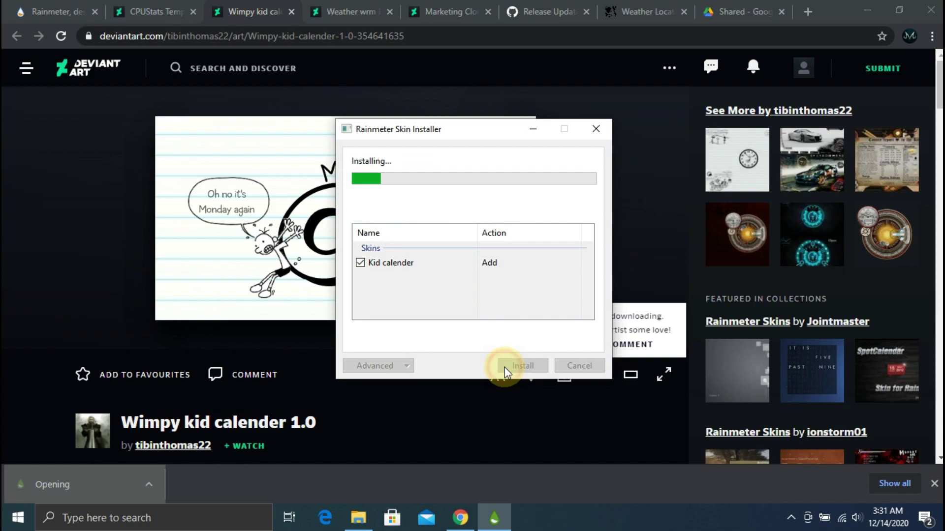
Download the Weather wrm EN skin from its DeviantArt page and install its WRMZ component.
{"action": "left_click", "coordinate": [336, 12]}
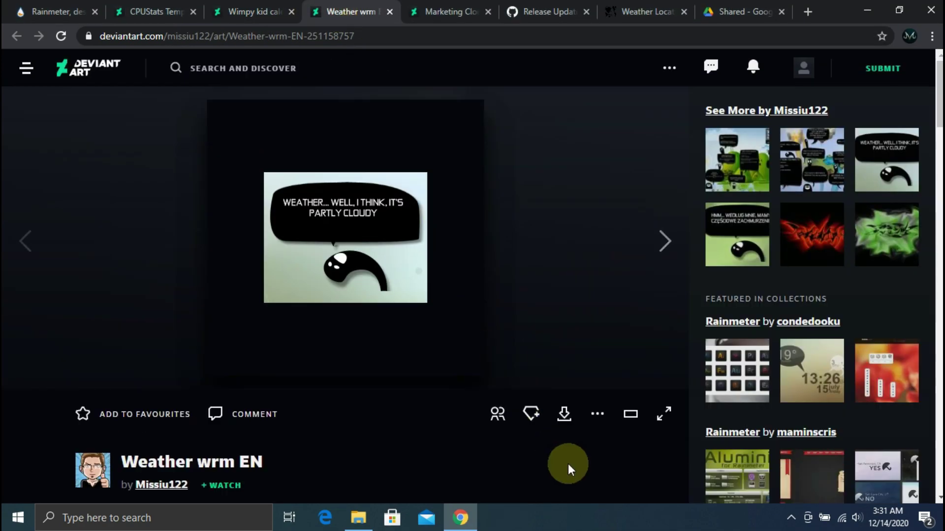
{"action": "left_click", "coordinate": [566, 416]}
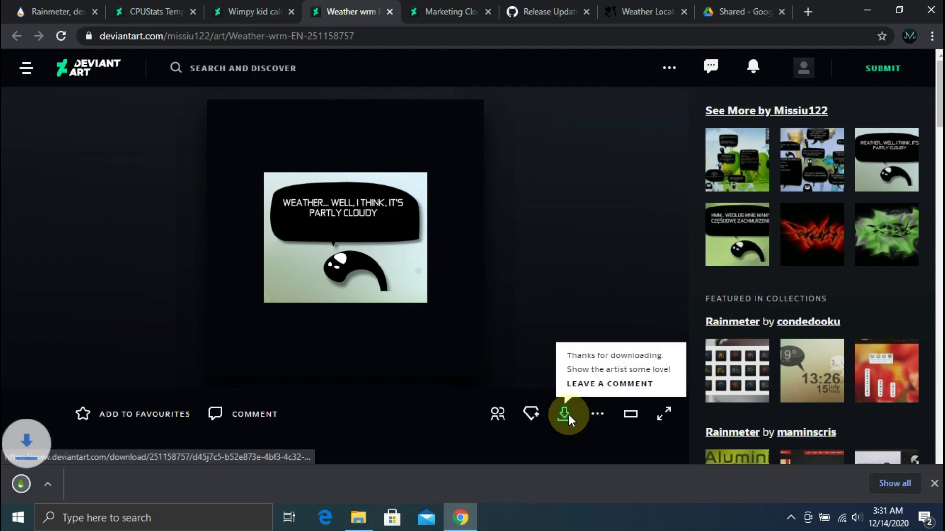
{"action": "left_click", "coordinate": [120, 482]}
{"action": "left_click", "coordinate": [500, 386]}
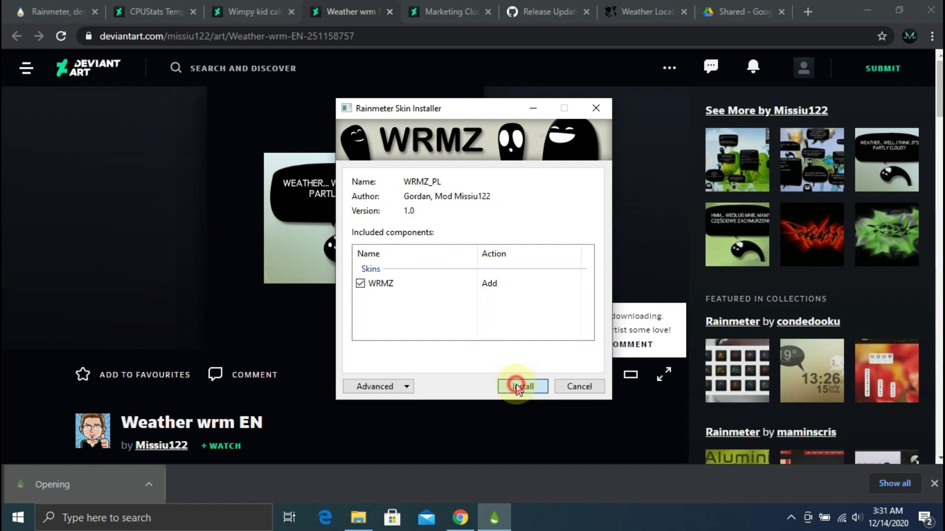
Download the Marketing Clock skin from its DeviantArt page and install it in Rainmeter.
{"action": "left_click", "coordinate": [432, 12]}
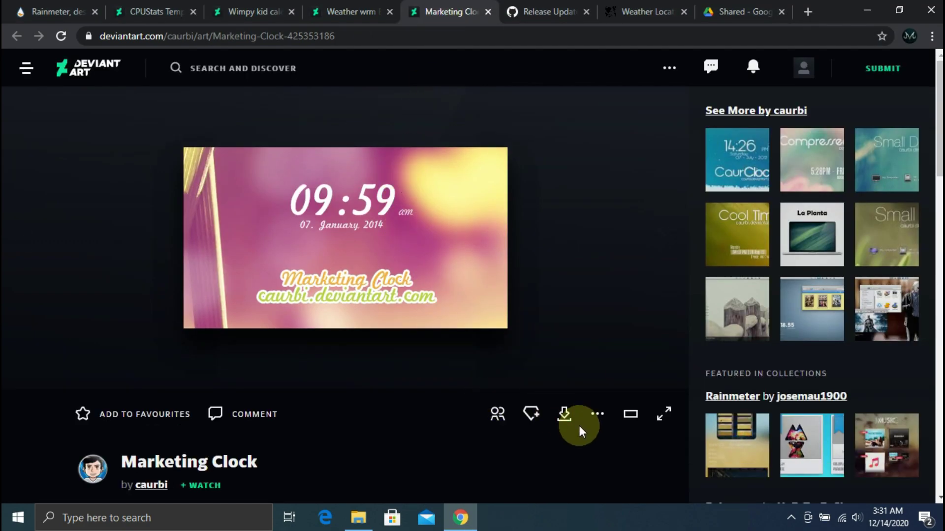
{"action": "left_click", "coordinate": [566, 419]}
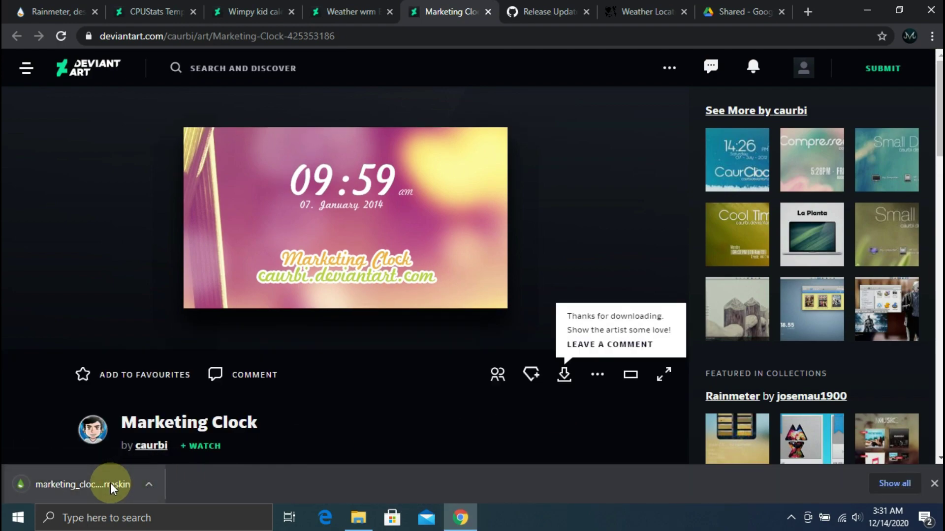
{"action": "left_click", "coordinate": [113, 486]}
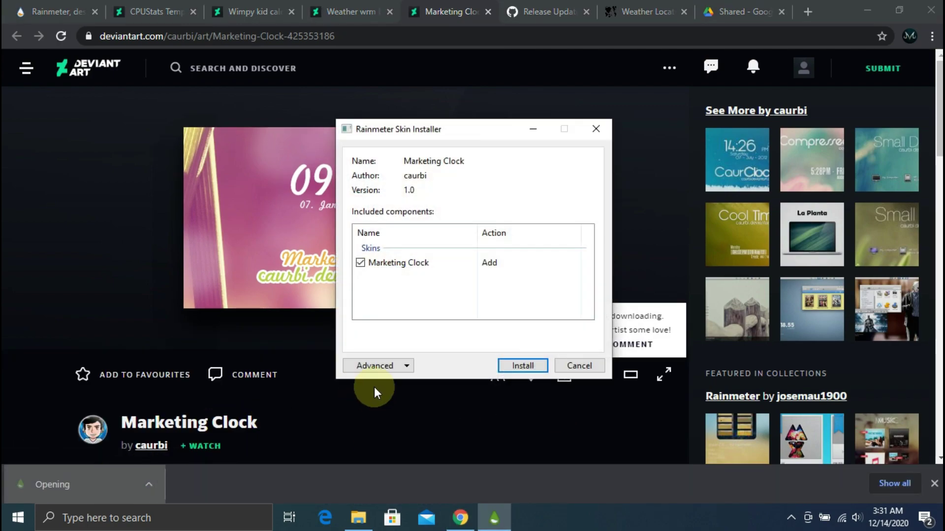
{"action": "left_click", "coordinate": [516, 366]}
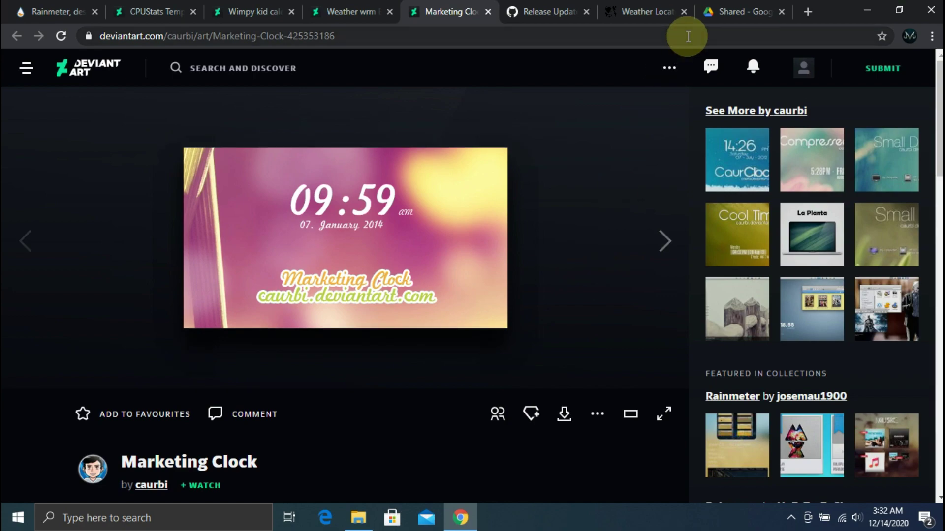
Download Theme folder_MajinBooChannel.zip from Google Drive and show the file in its Downloads folder.
{"action": "left_click", "coordinate": [738, 14]}
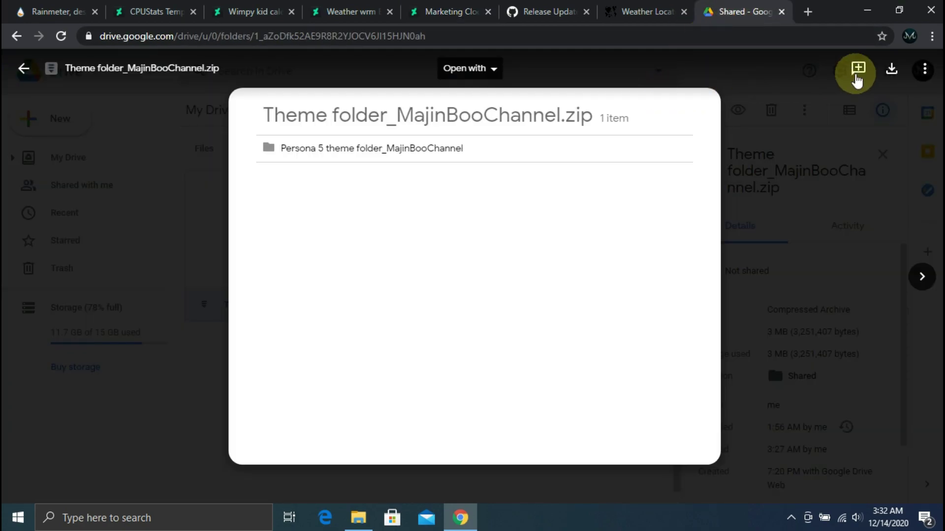
{"action": "left_click", "coordinate": [886, 74]}
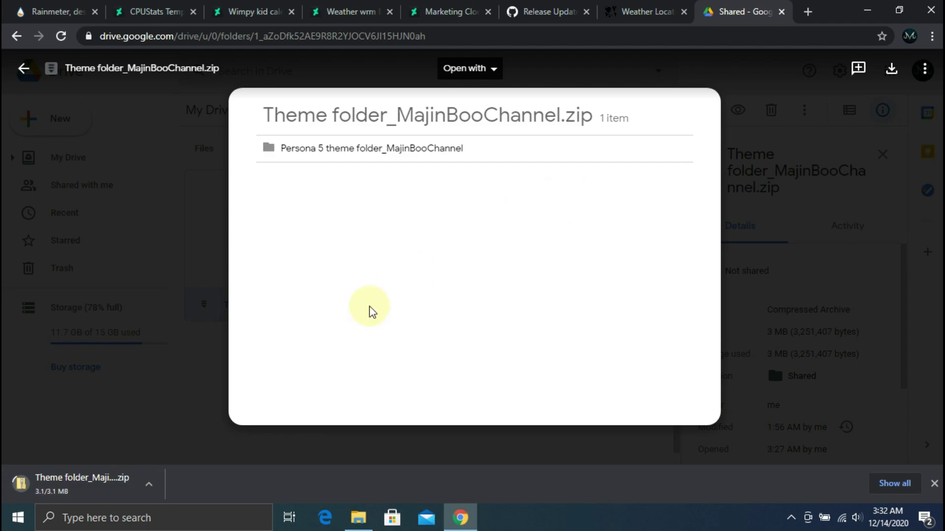
{"action": "left_click", "coordinate": [151, 483]}
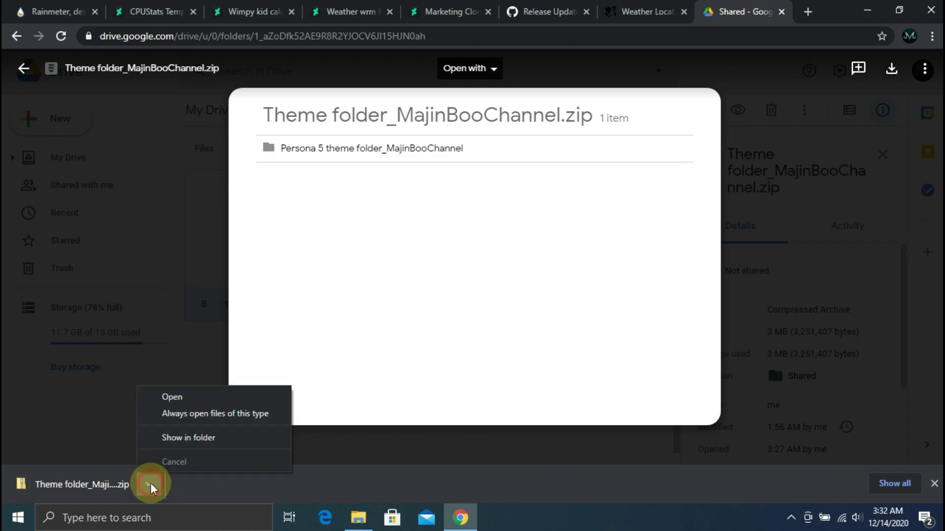
{"action": "left_click", "coordinate": [185, 441]}
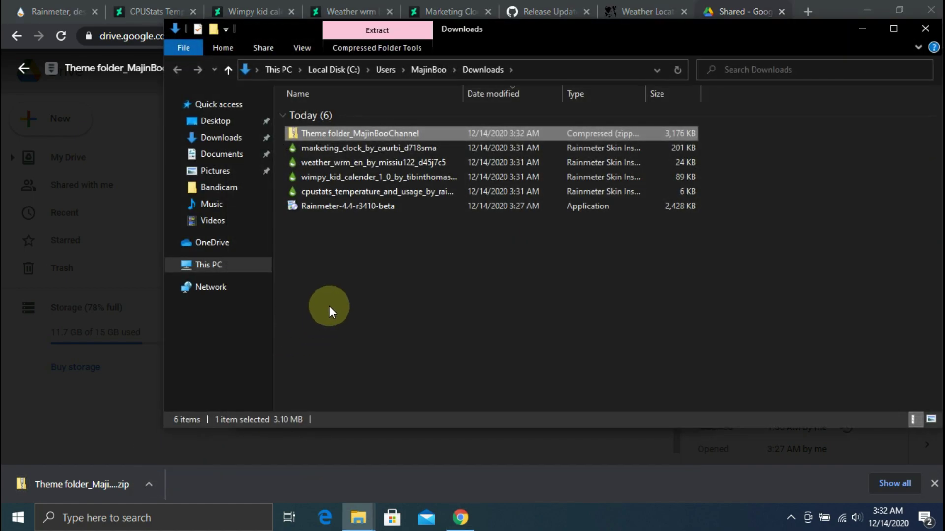
Extract the theme zip with 7-Zip into its own "Theme folder_MajinBooChannel" folder.
{"action": "right_click", "coordinate": [356, 134]}
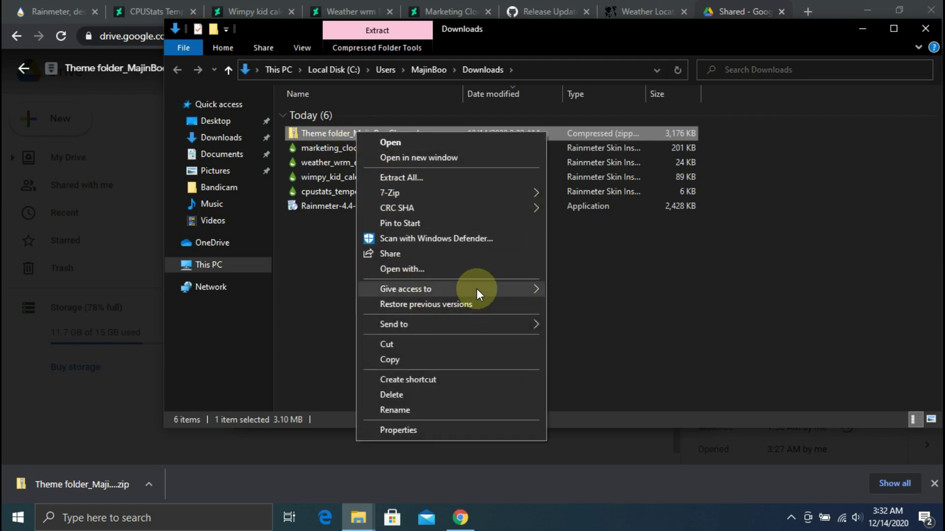
{"action": "mouse_move", "coordinate": [519, 193]}
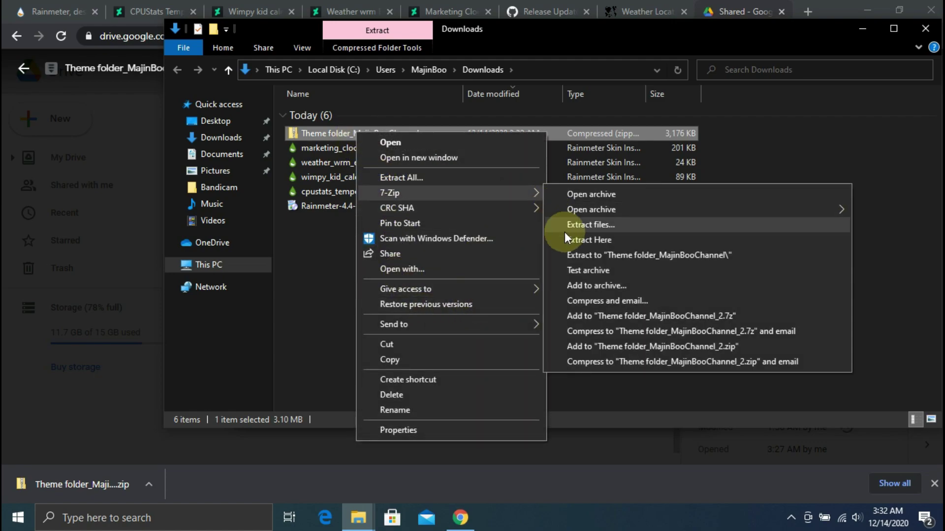
{"action": "left_click", "coordinate": [574, 254]}
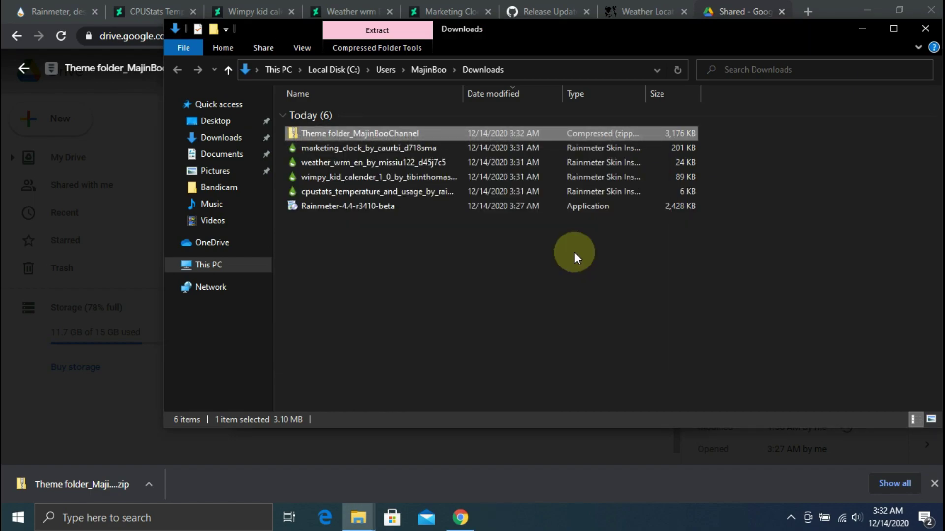
Set Wallpaper.jpg from the extracted Persona 5 theme folder as the desktop background and close the image.
{"action": "double_click", "coordinate": [418, 224]}
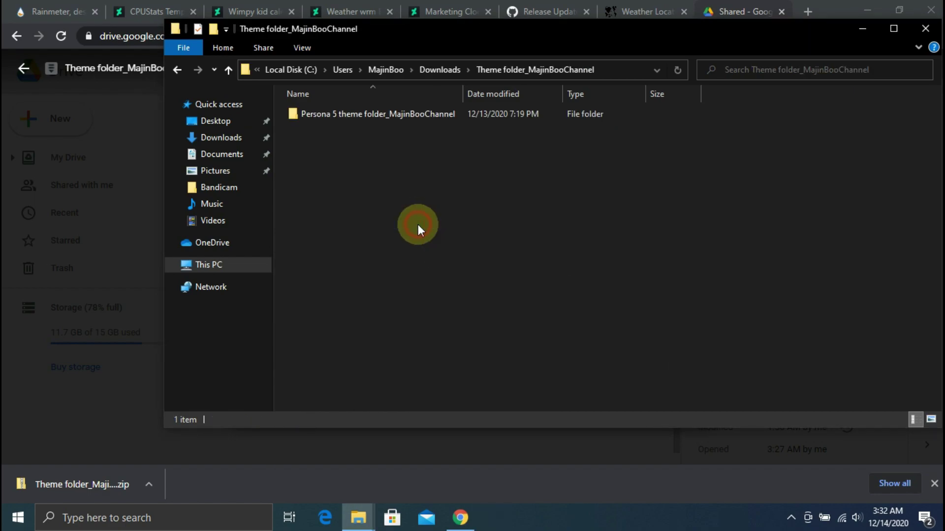
{"action": "double_click", "coordinate": [394, 116]}
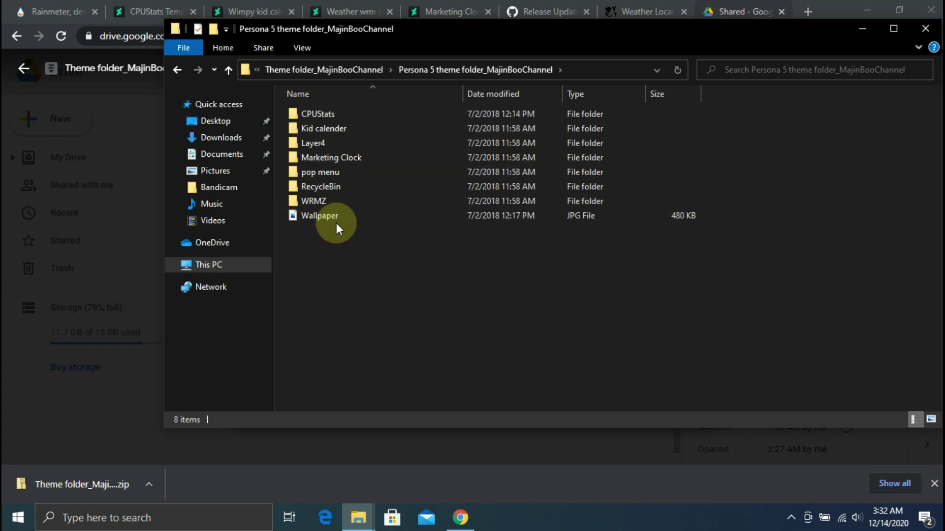
{"action": "double_click", "coordinate": [335, 219]}
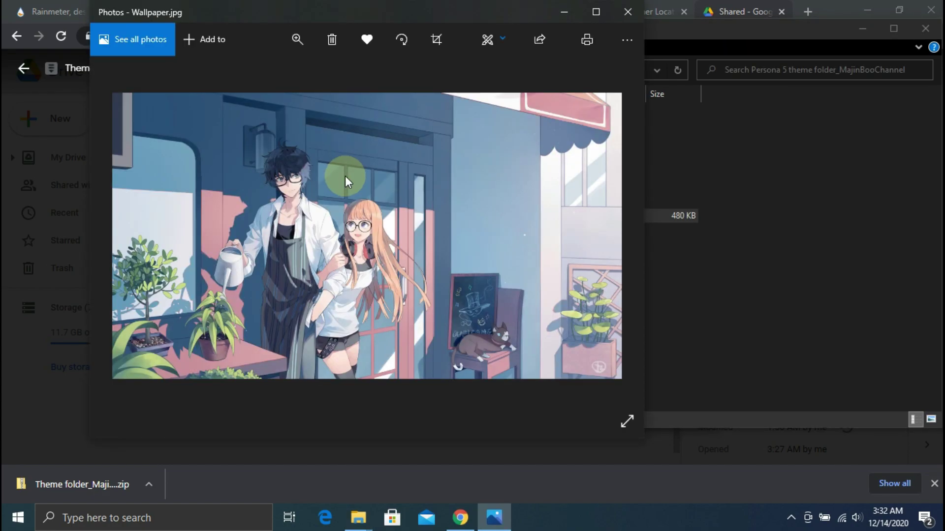
{"action": "right_click", "coordinate": [386, 173]}
{"action": "left_click", "coordinate": [461, 303]}
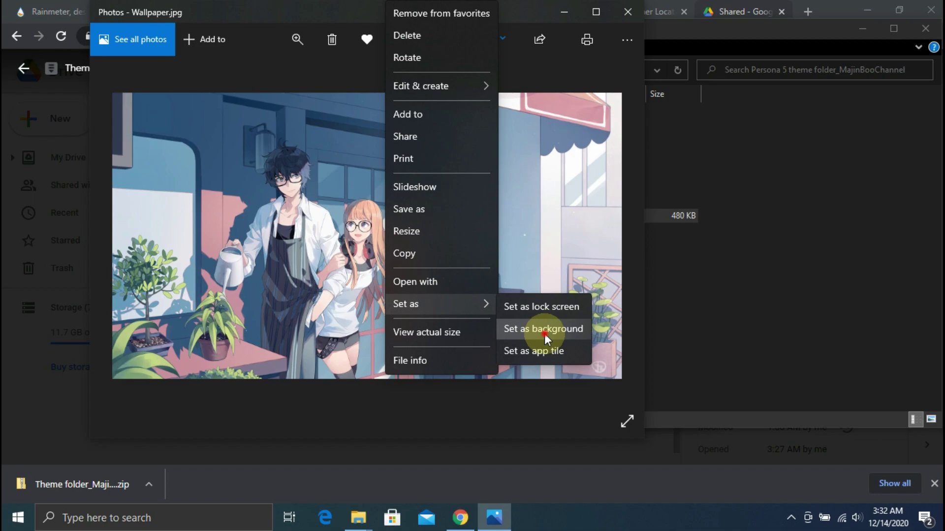
{"action": "left_click", "coordinate": [544, 333]}
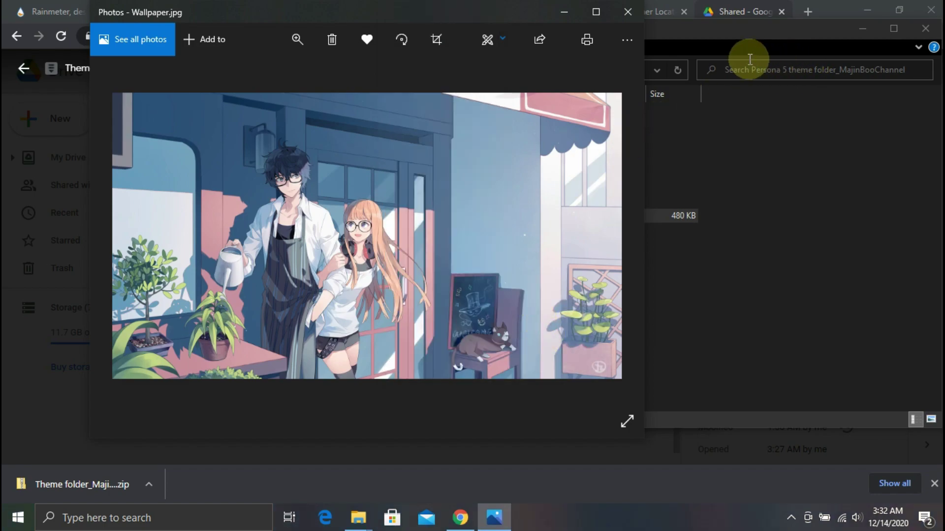
{"action": "left_click", "coordinate": [627, 13]}
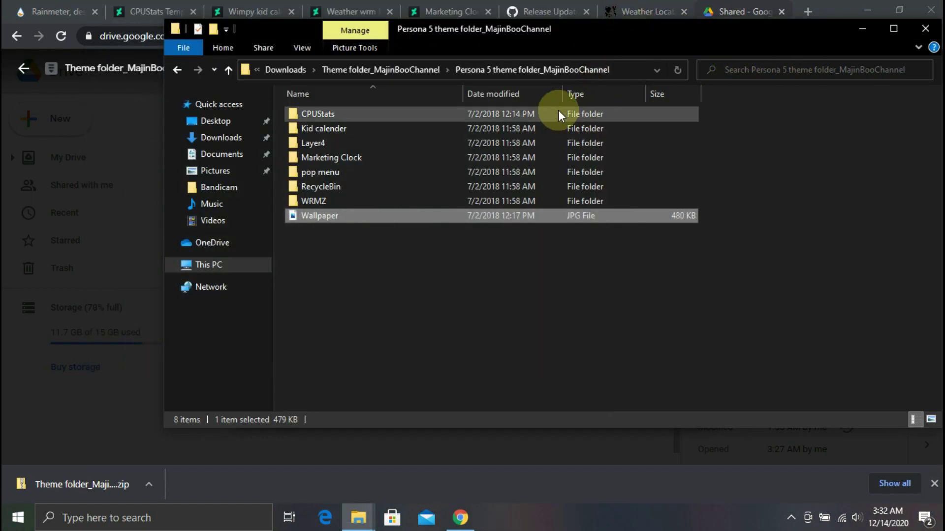
Copy the CPUStats, Kid calender, Layer4, Marketing Clock, pop menu, RecycleBin and WRMZ folders from the Persona 5 theme folder.
{"action": "left_click", "coordinate": [386, 116]}
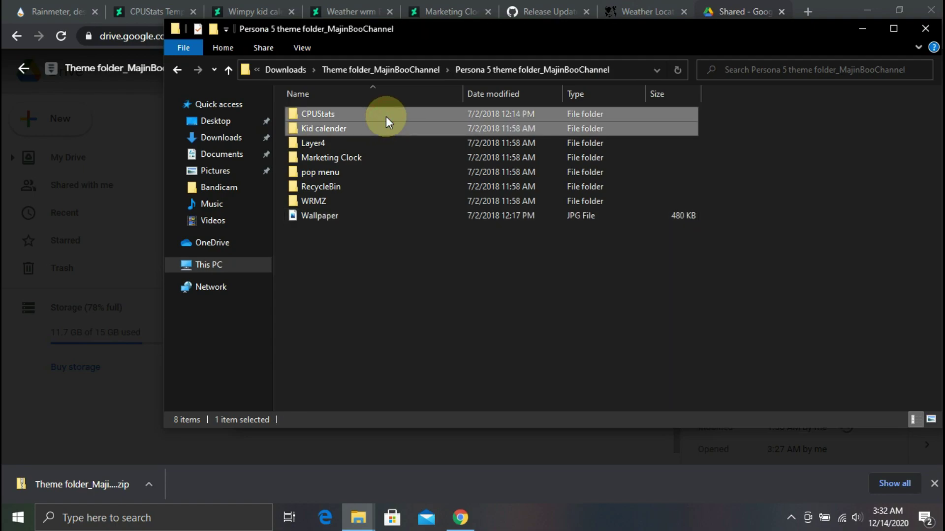
{"action": "key", "text": "shift+Down"}
{"action": "key", "text": "shift+Down"}
{"action": "key", "text": "shift+Down"}
{"action": "key", "text": "shift+Down"}
{"action": "key", "text": "shift+Down"}
{"action": "key", "text": "shift+Down"}
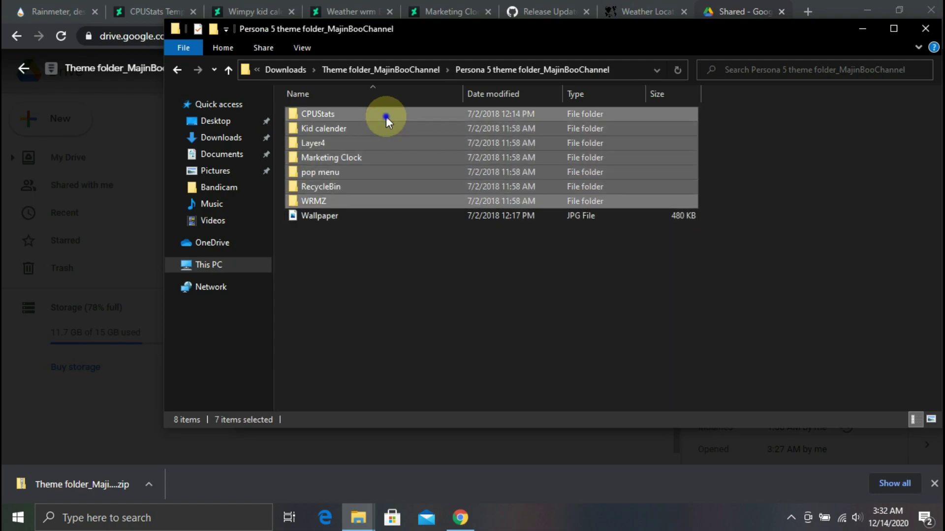
{"action": "right_click", "coordinate": [386, 116]}
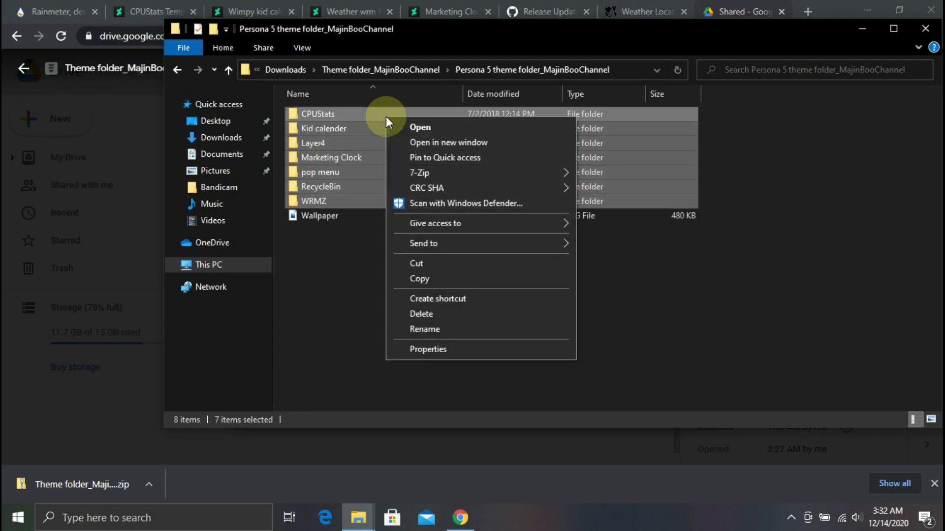
{"action": "left_click", "coordinate": [430, 278]}
Paste the copied skin folders into Documents\Rainmeter\Skins, replacing the files with the same names, and minimize the folder window.
{"action": "left_click", "coordinate": [231, 155]}
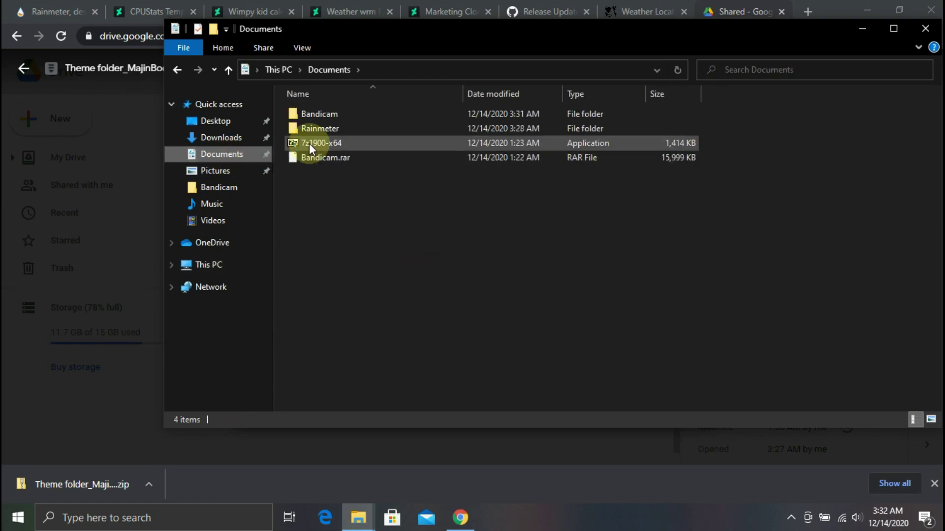
{"action": "double_click", "coordinate": [321, 130]}
{"action": "left_click", "coordinate": [323, 118]}
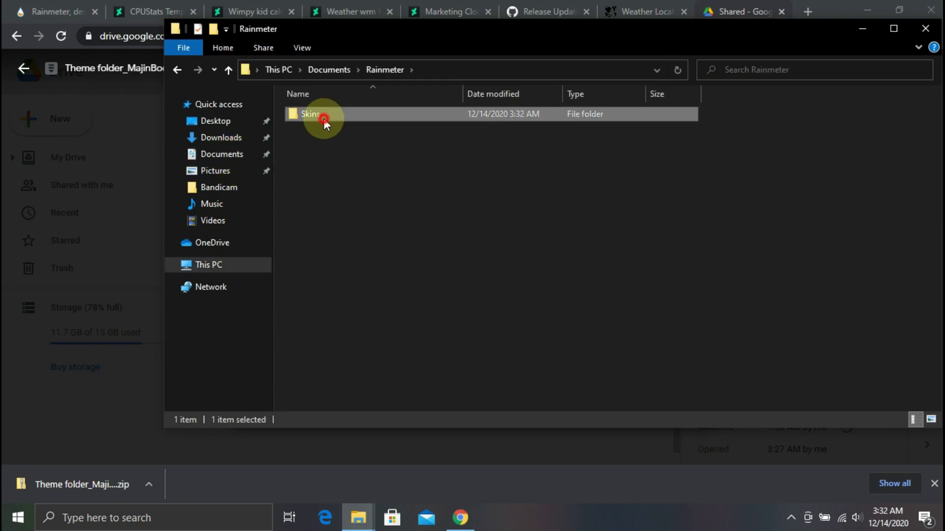
{"action": "double_click", "coordinate": [323, 118]}
{"action": "right_click", "coordinate": [442, 289]}
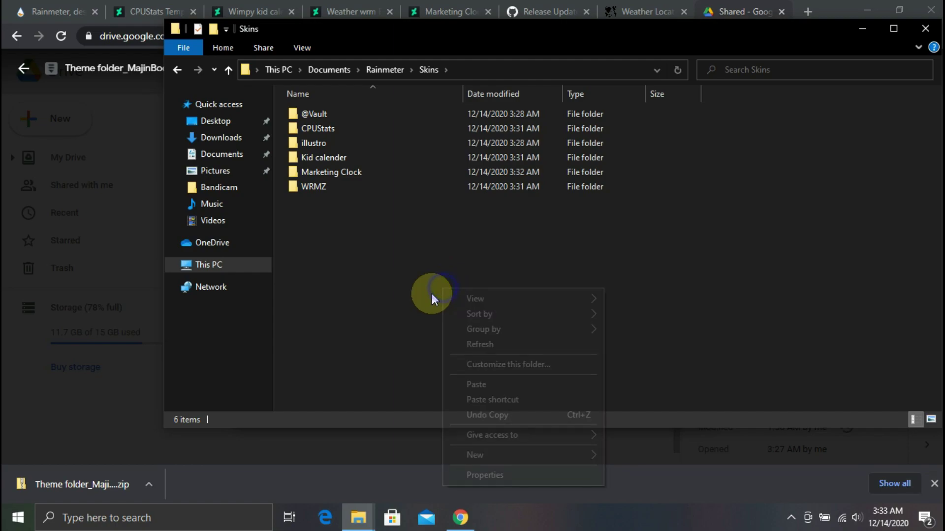
{"action": "left_click", "coordinate": [517, 385]}
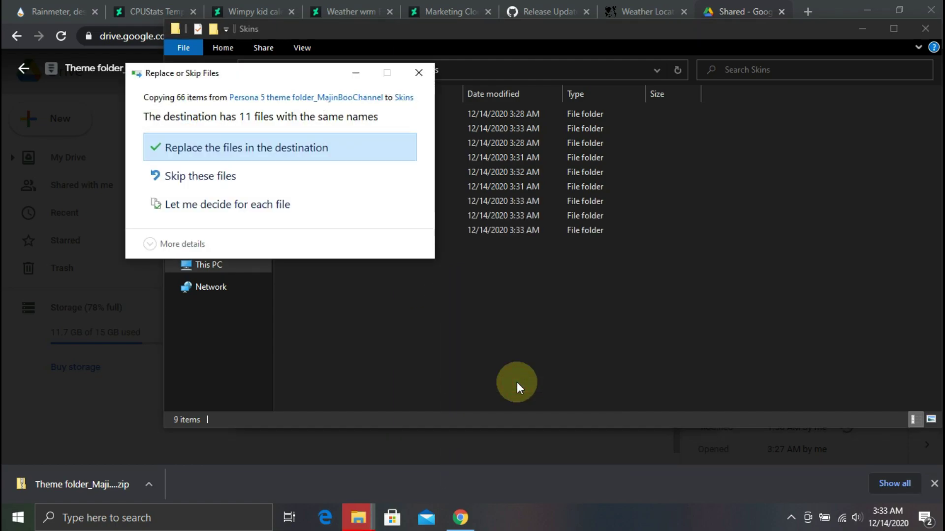
{"action": "left_click", "coordinate": [325, 144]}
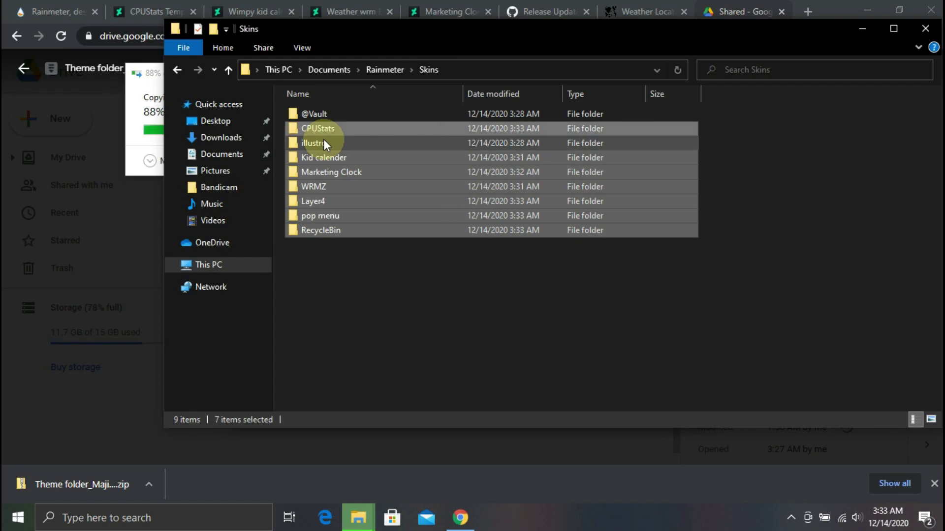
{"action": "left_click", "coordinate": [501, 327]}
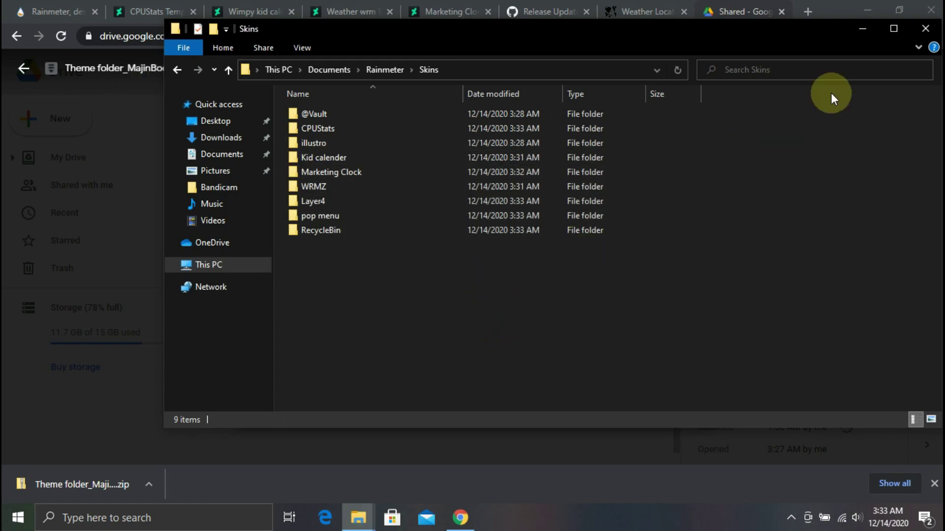
{"action": "left_click", "coordinate": [862, 30]}
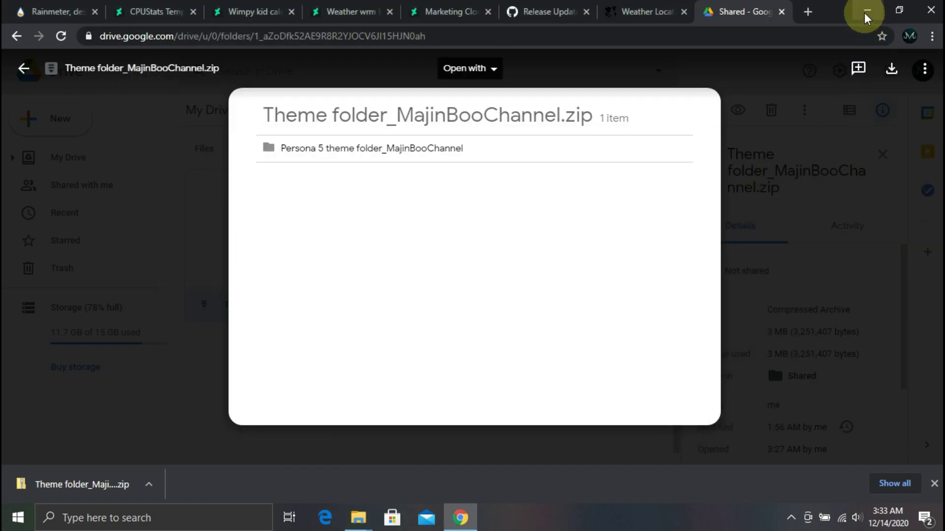
Download Monstercat.Visualizer.for.Rainmeter_2.0.2.rmskin from its GitHub release page and install it in Rainmeter.
{"action": "left_click", "coordinate": [654, 20]}
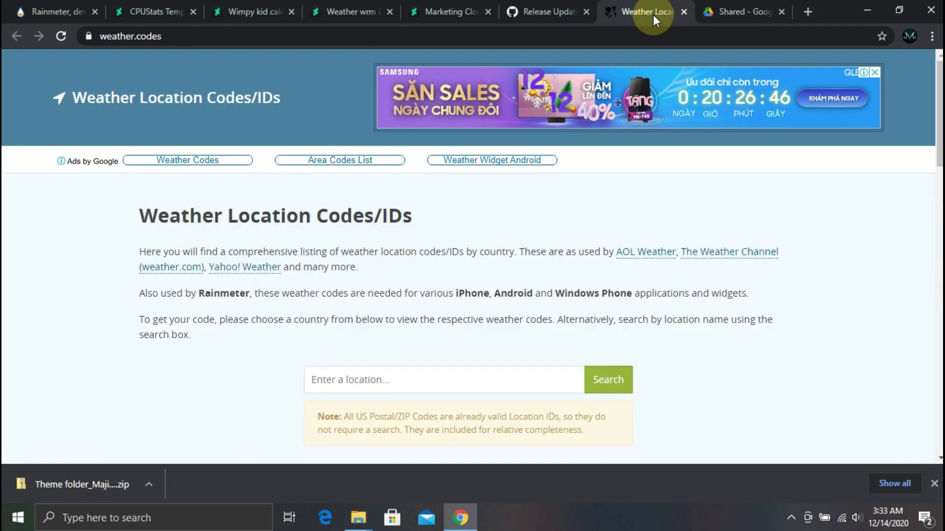
{"action": "left_click", "coordinate": [554, 14]}
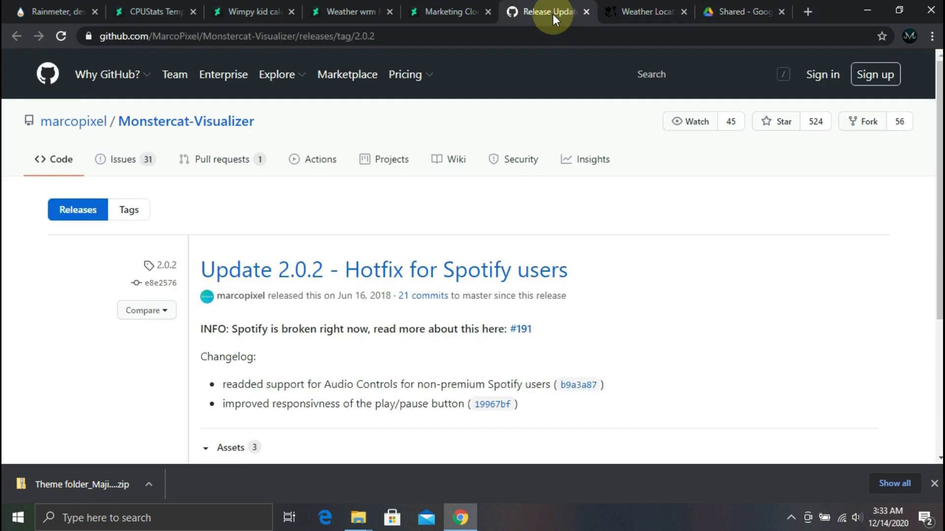
{"action": "left_click", "coordinate": [463, 278]}
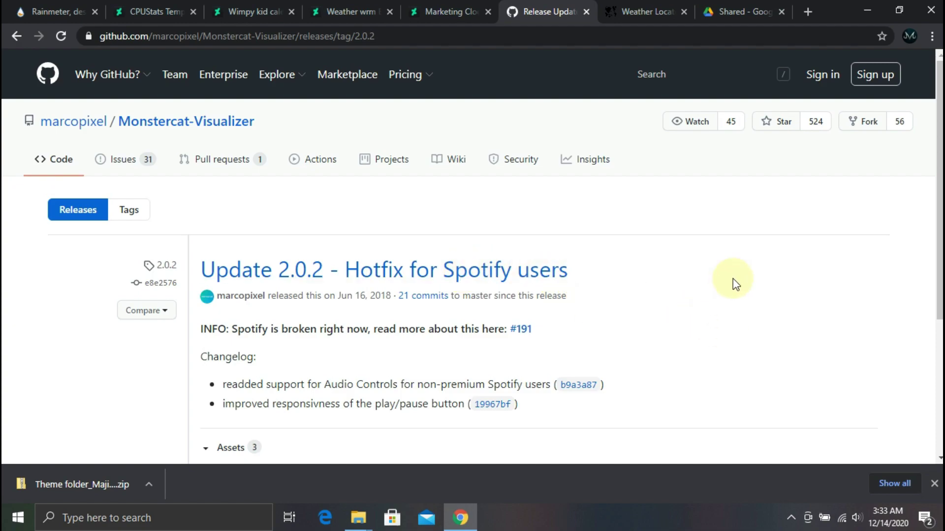
{"action": "scroll", "coordinate": [906, 236], "scroll_direction": "down", "scroll_amount": 2}
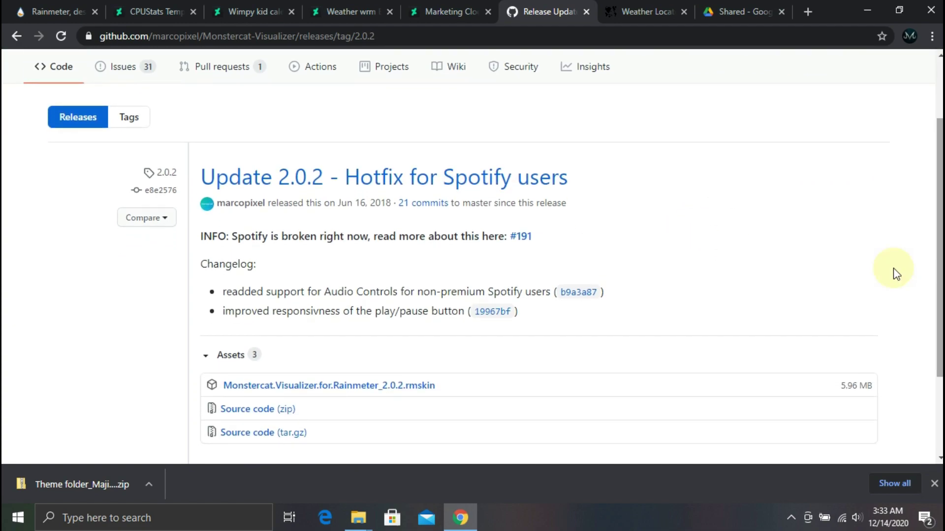
{"action": "left_click", "coordinate": [358, 188]}
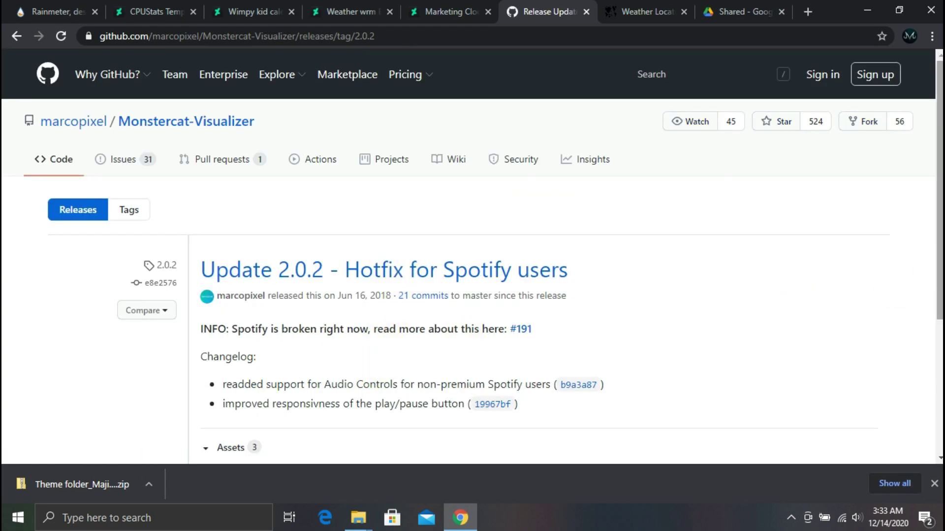
{"action": "scroll", "coordinate": [696, 333], "scroll_direction": "down", "scroll_amount": 2}
{"action": "left_click", "coordinate": [400, 377]}
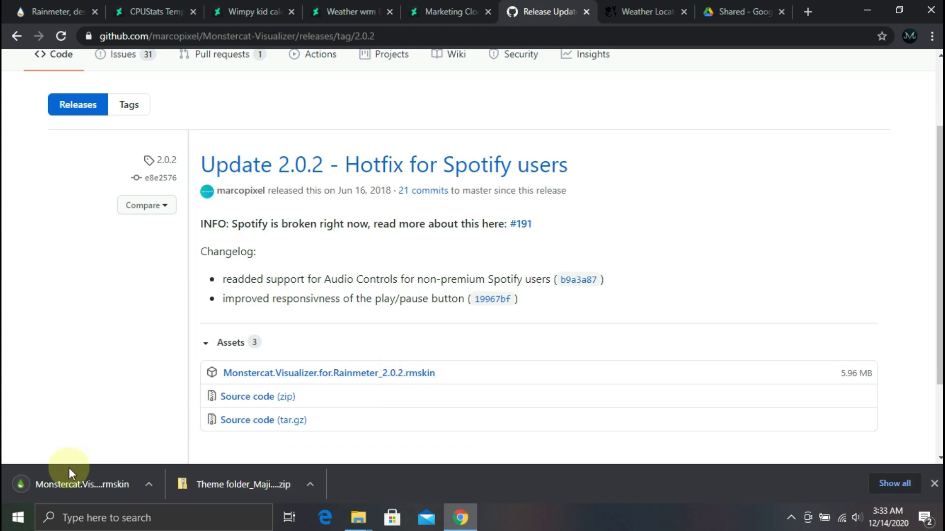
{"action": "left_click", "coordinate": [118, 484]}
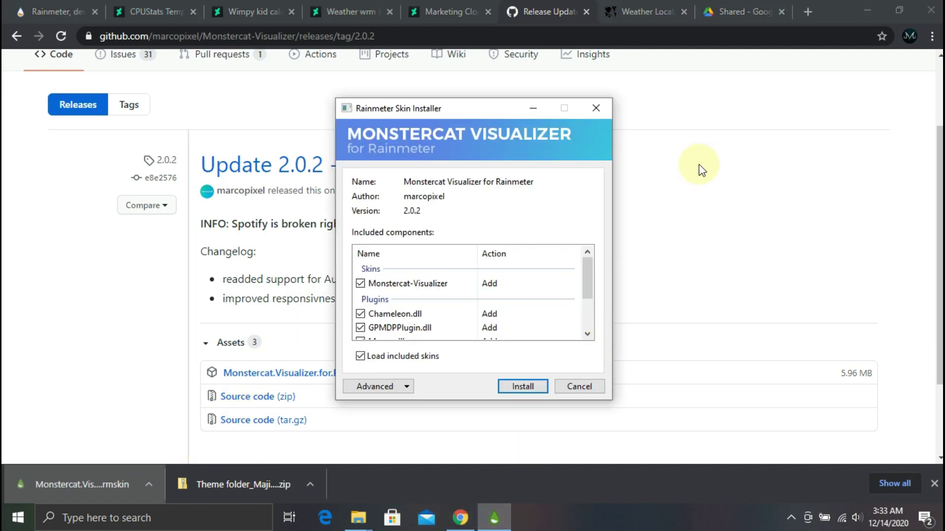
{"action": "left_click", "coordinate": [537, 389]}
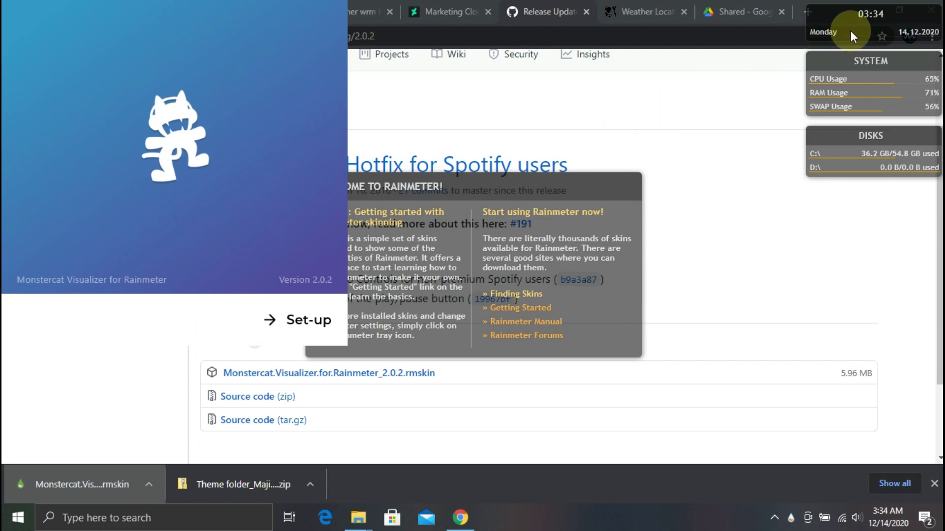
Minimize the browser and unload the default illustro Welcome, Clock, System and Disks skins from the desktop.
{"action": "left_click", "coordinate": [745, 121]}
{"action": "left_click", "coordinate": [858, 16]}
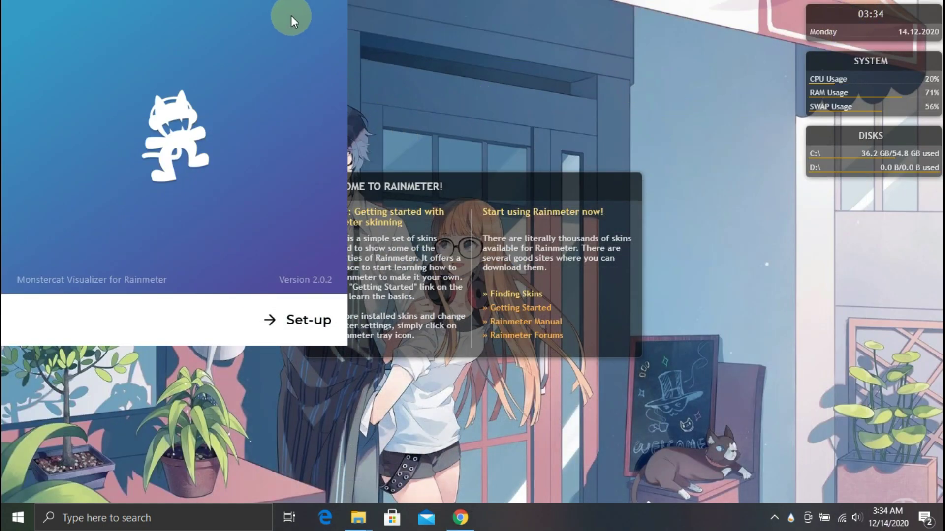
{"action": "right_click", "coordinate": [516, 186]}
{"action": "left_click", "coordinate": [583, 343]}
{"action": "right_click", "coordinate": [827, 33]}
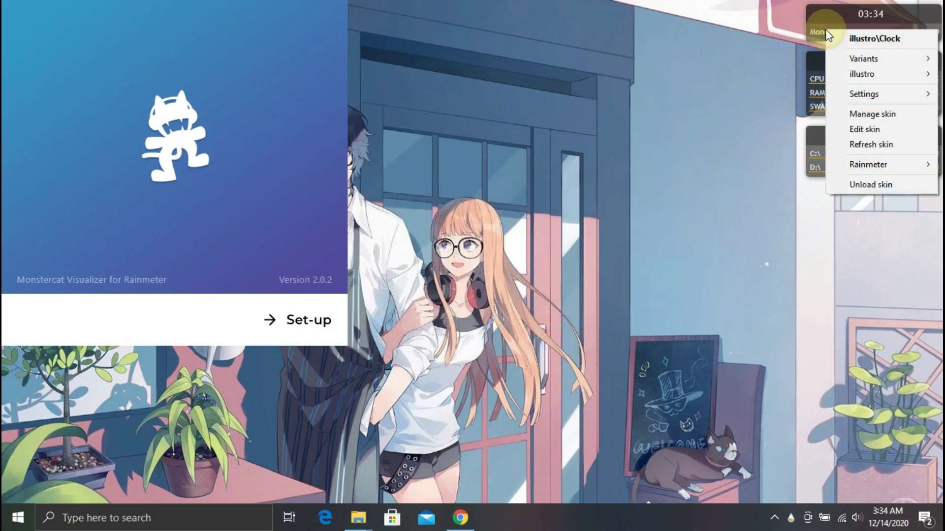
{"action": "left_click", "coordinate": [855, 188]}
{"action": "right_click", "coordinate": [828, 65]}
{"action": "left_click", "coordinate": [862, 223]}
{"action": "right_click", "coordinate": [839, 141]}
{"action": "left_click", "coordinate": [872, 291]}
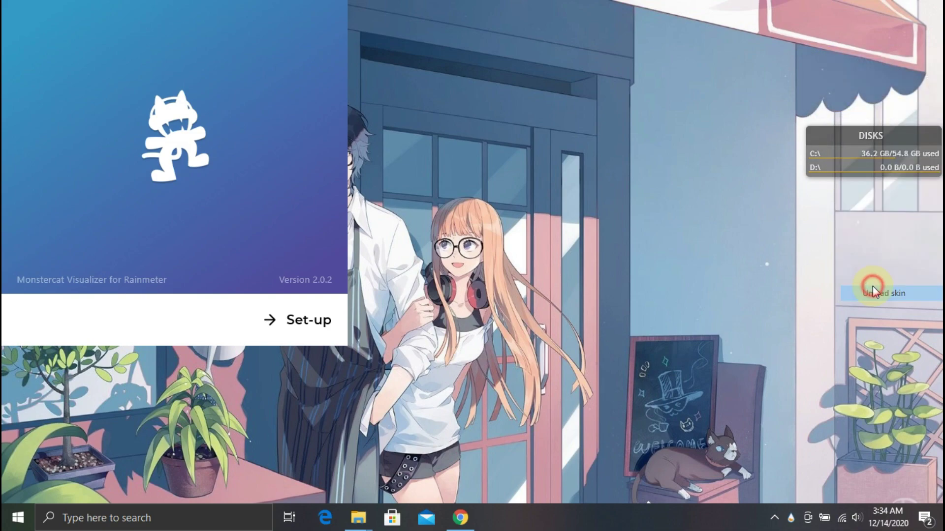
Move the Monstercat Visualizer set-up skin clear of the desktop icons and turn off showing desktop icons.
{"action": "left_click_drag", "start_coordinate": [240, 8], "coordinate": [547, 19]}
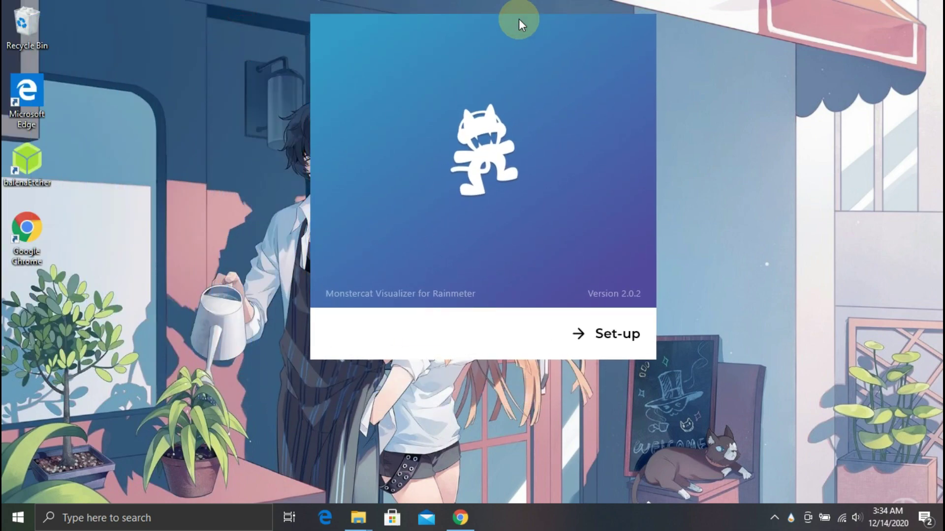
{"action": "right_click", "coordinate": [161, 46]}
{"action": "left_click_drag", "start_coordinate": [445, 25], "coordinate": [706, 37]}
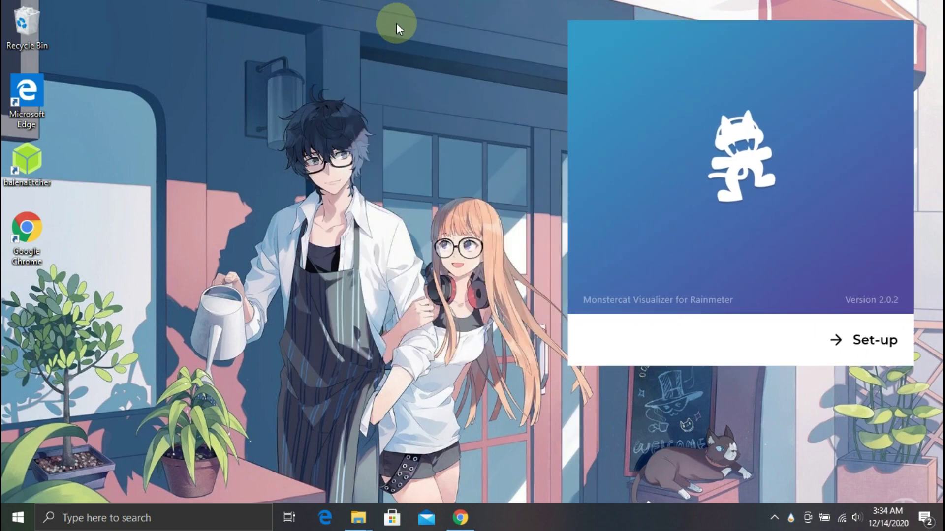
{"action": "right_click", "coordinate": [100, 42]}
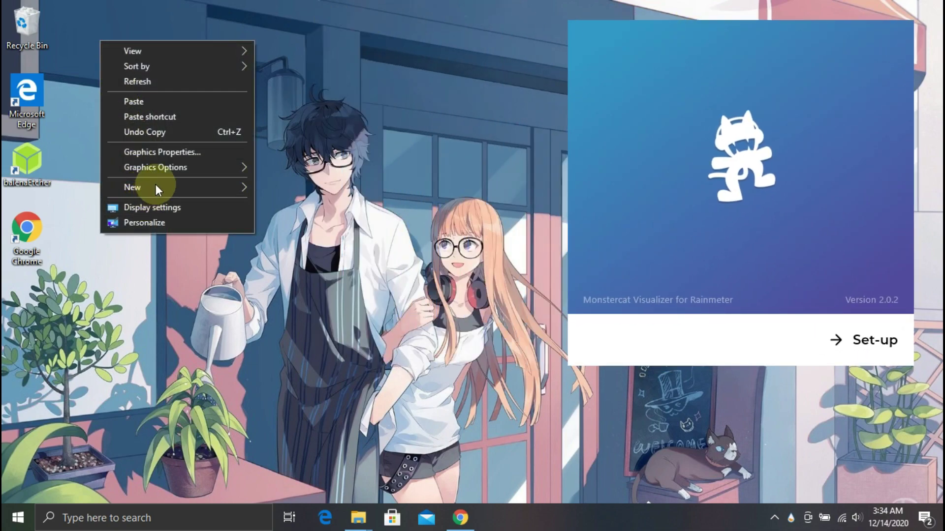
{"action": "mouse_move", "coordinate": [232, 52]}
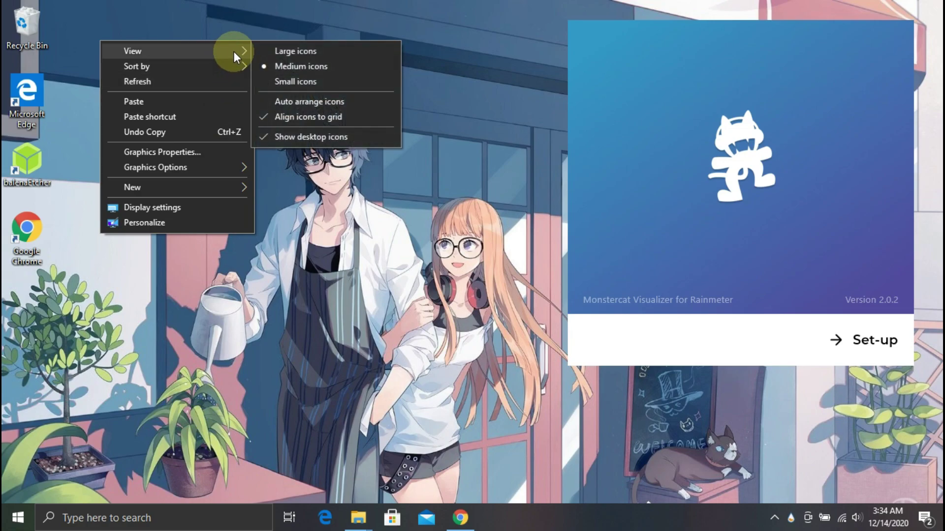
{"action": "left_click", "coordinate": [324, 137]}
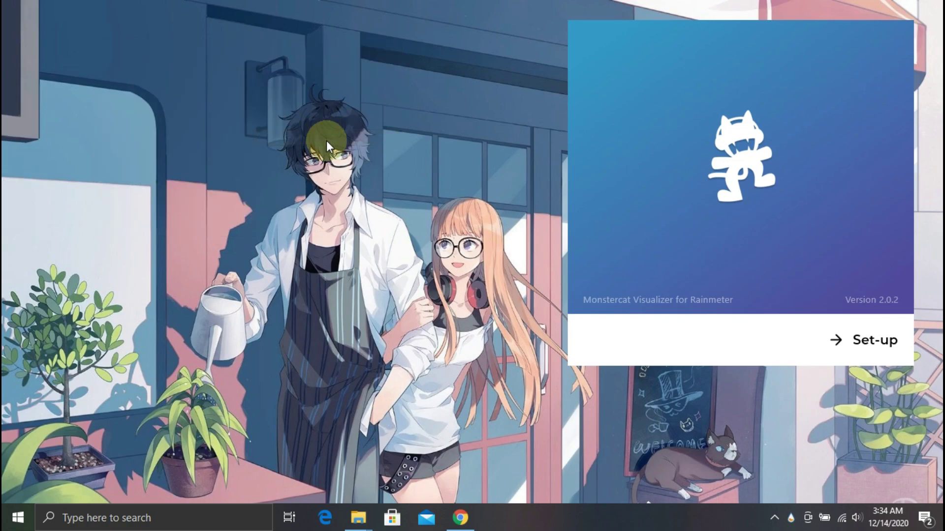
Turn on automatically hiding the taskbar in desktop mode.
{"action": "right_click", "coordinate": [543, 525]}
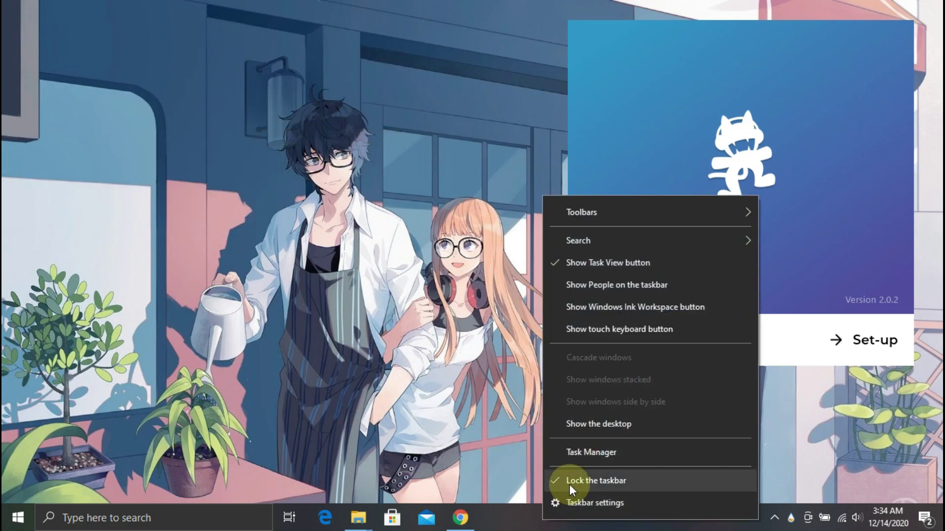
{"action": "left_click", "coordinate": [594, 502]}
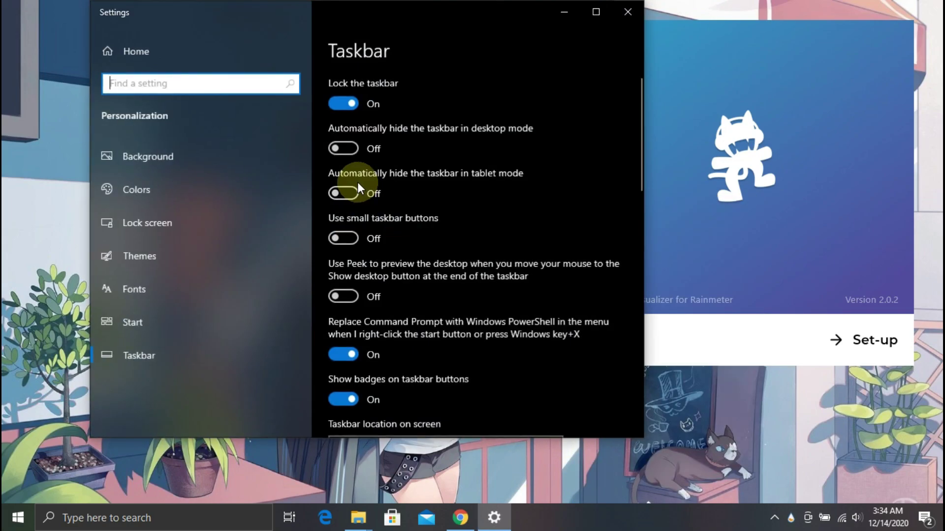
{"action": "left_click", "coordinate": [352, 144]}
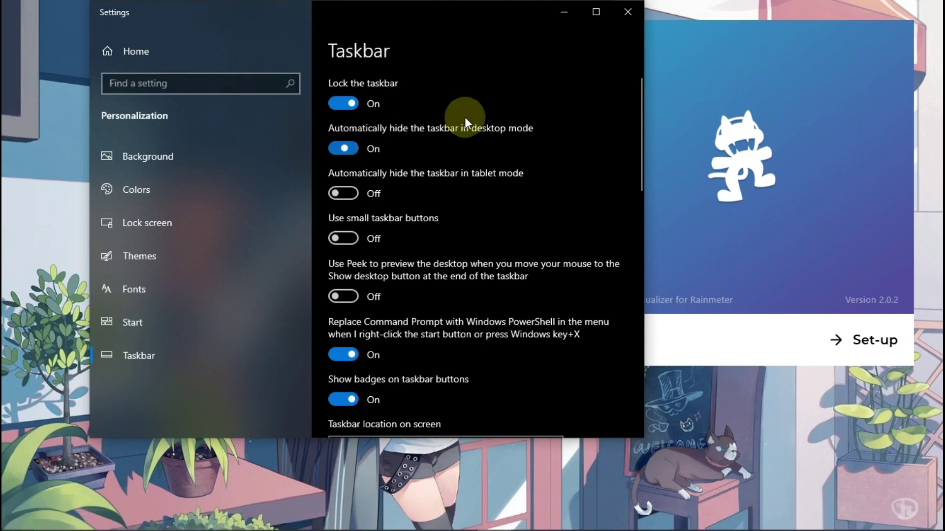
Close the taskbar settings, play Big City Boi in Groove Music and minimize the player.
{"action": "left_click", "coordinate": [624, 20]}
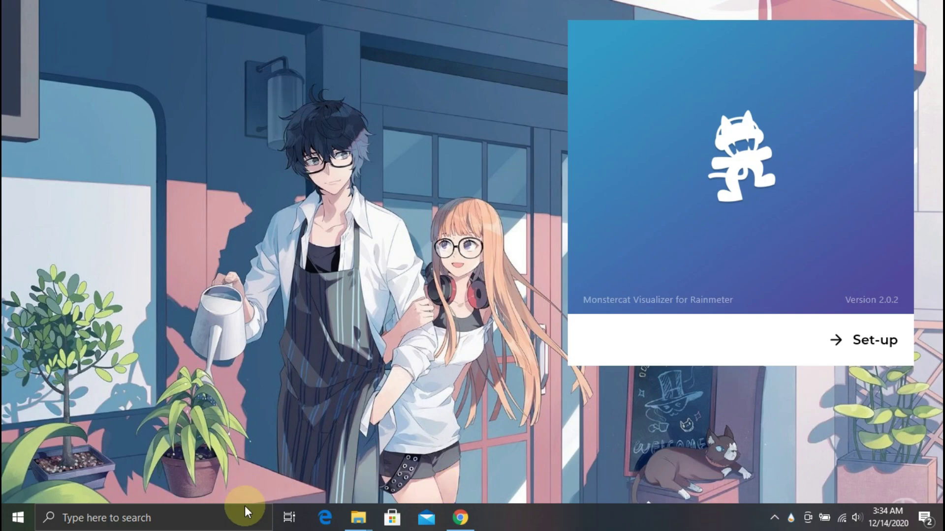
{"action": "left_click", "coordinate": [186, 516]}
{"action": "type", "text": "grove"}
{"action": "left_click", "coordinate": [183, 150]}
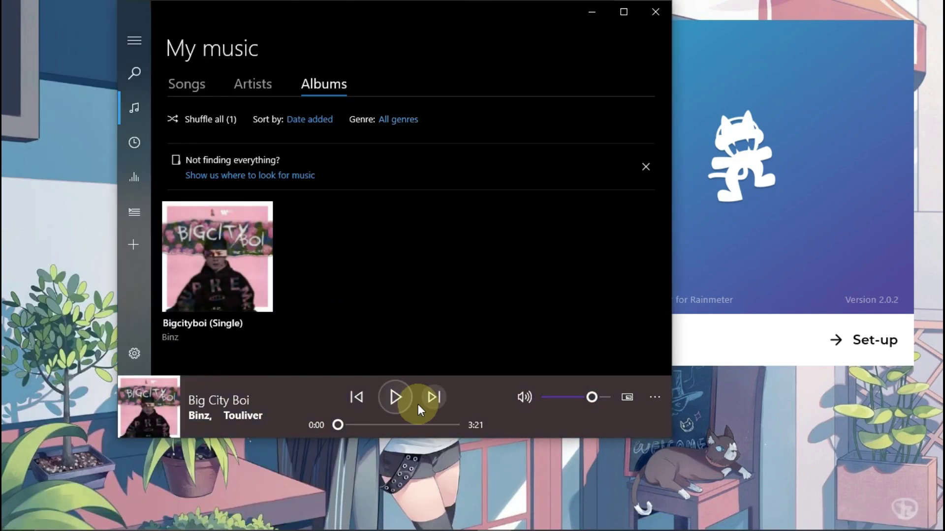
{"action": "left_click", "coordinate": [404, 403]}
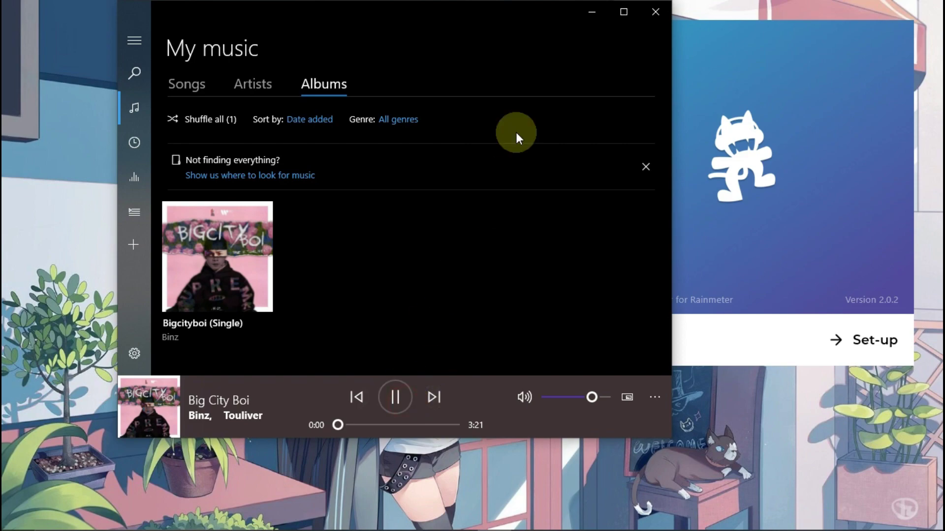
{"action": "left_click", "coordinate": [592, 11]}
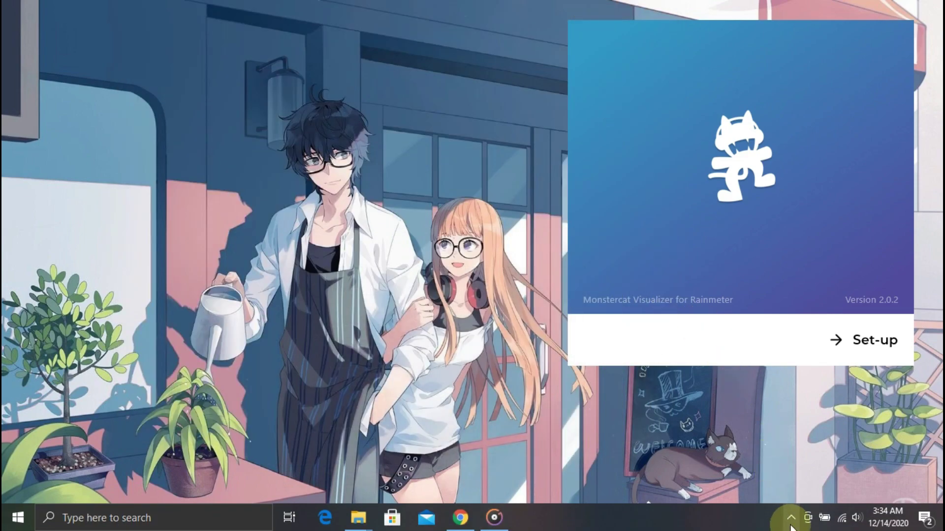
Load the Monstercat-Visualizer visualizer.ini skin in Rainmeter, set its position to On desktop and minimize the manager.
{"action": "left_click", "coordinate": [790, 520]}
{"action": "left_click", "coordinate": [767, 494]}
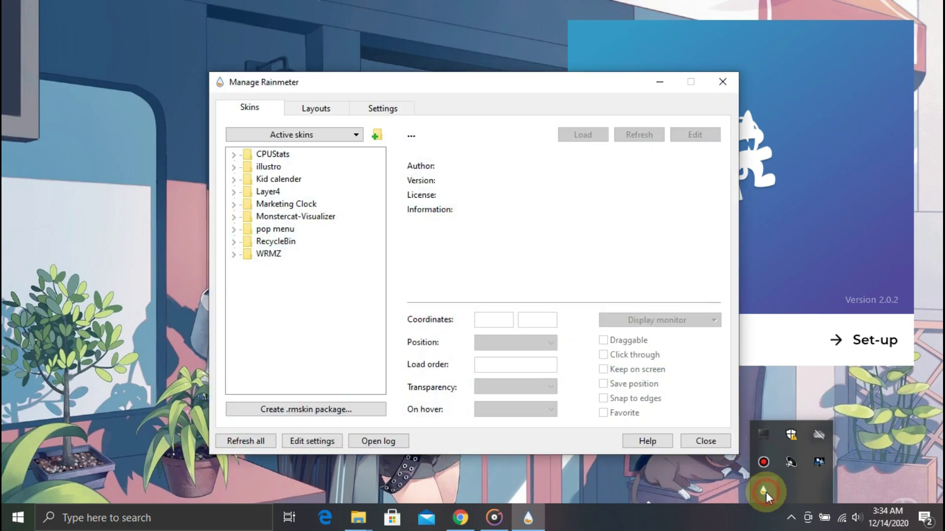
{"action": "double_click", "coordinate": [279, 217]}
{"action": "left_click", "coordinate": [289, 266]}
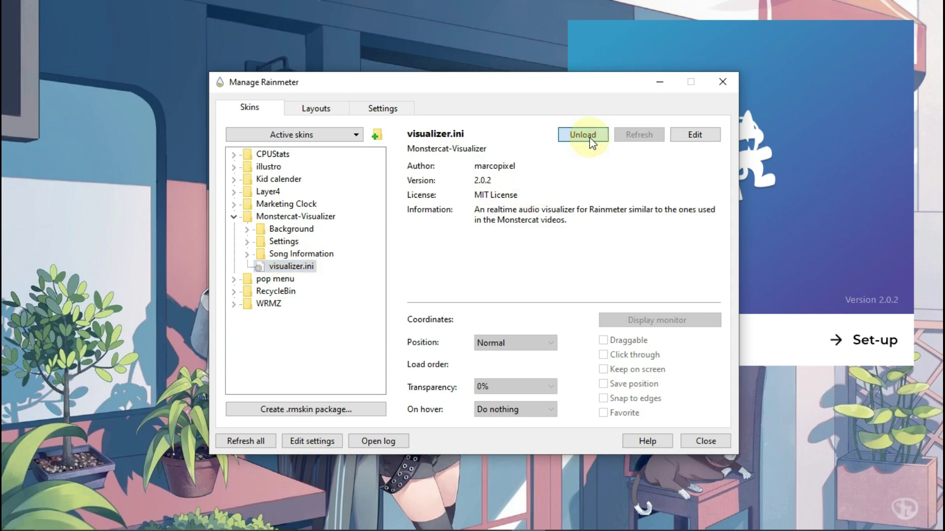
{"action": "left_click", "coordinate": [517, 348]}
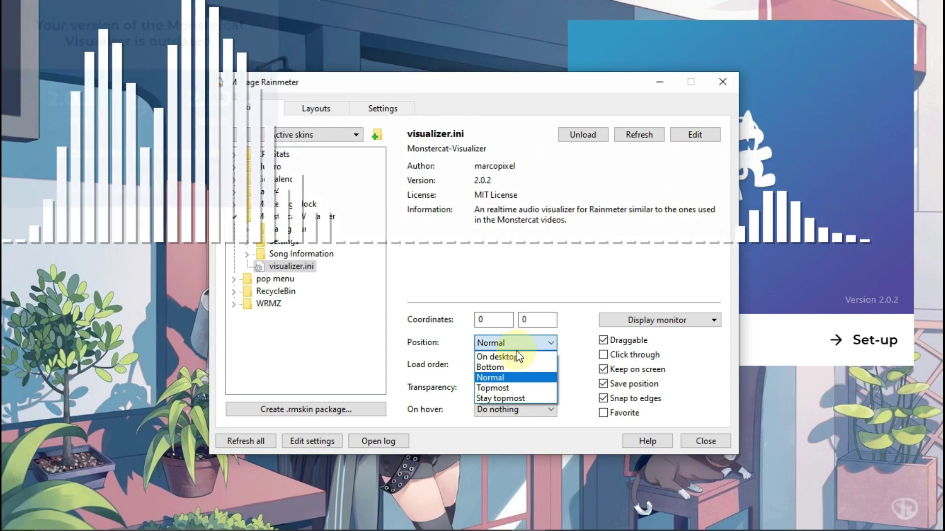
{"action": "left_click", "coordinate": [518, 354]}
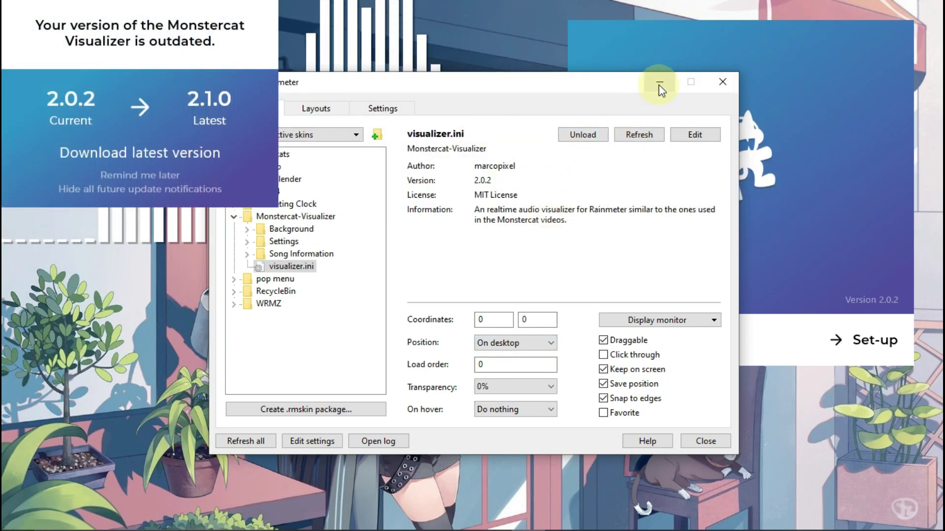
{"action": "left_click_drag", "start_coordinate": [474, 88], "coordinate": [559, 98]}
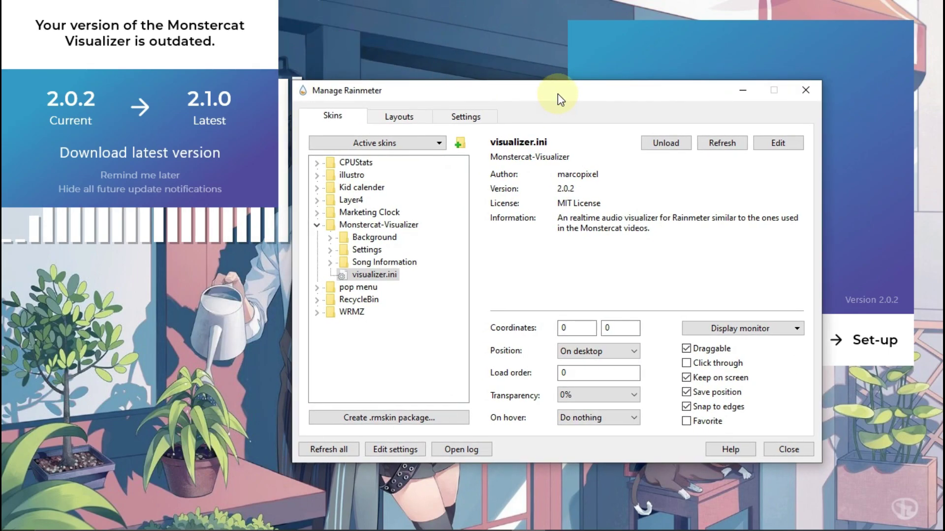
{"action": "left_click", "coordinate": [737, 90]}
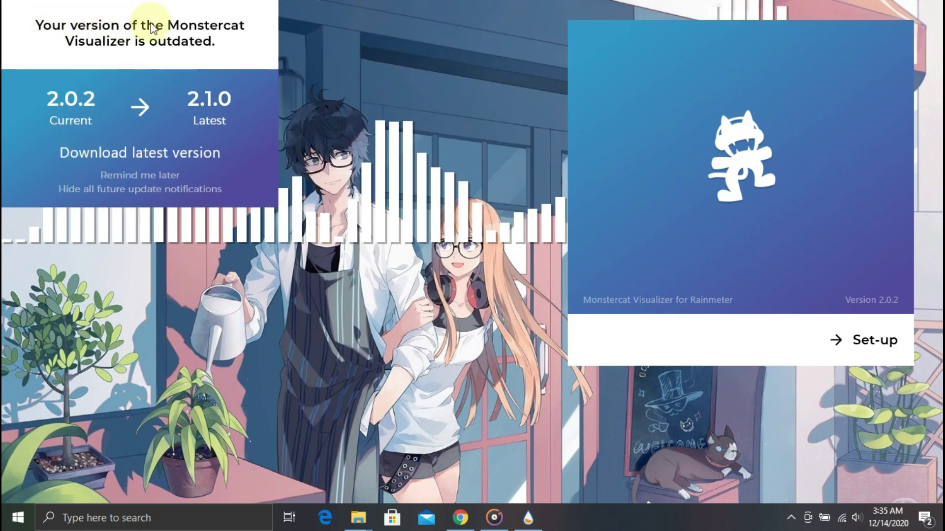
Postpone the Monstercat Visualizer update notice with Remind me later and open the visualizer's set-up.
{"action": "left_click", "coordinate": [165, 159]}
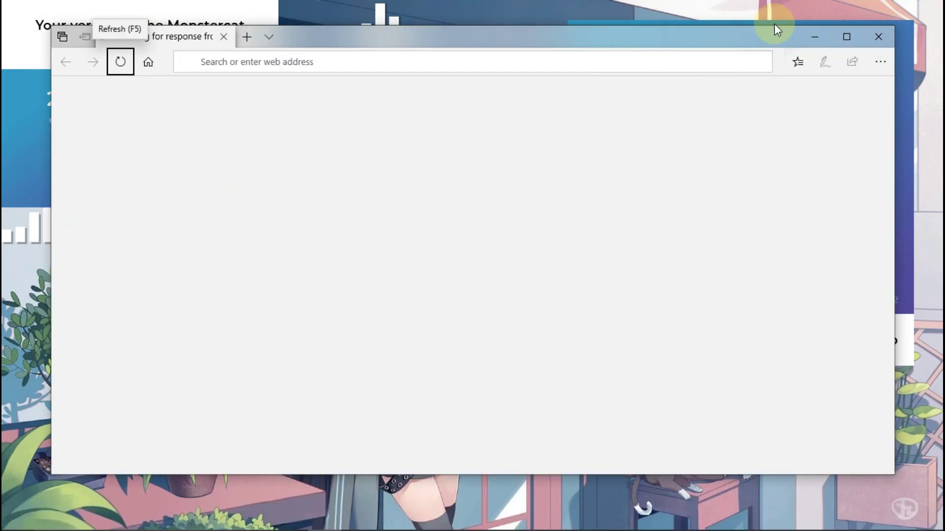
{"action": "left_click", "coordinate": [879, 37]}
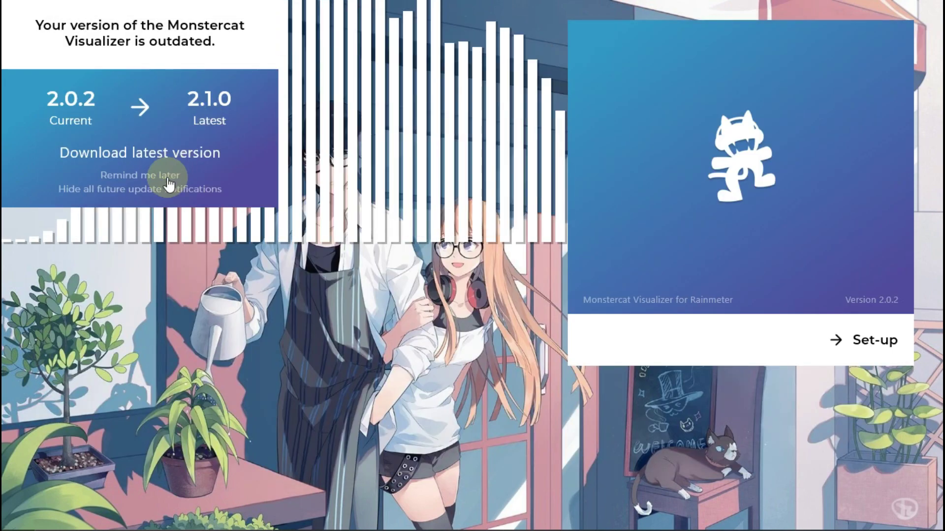
{"action": "left_click", "coordinate": [163, 177]}
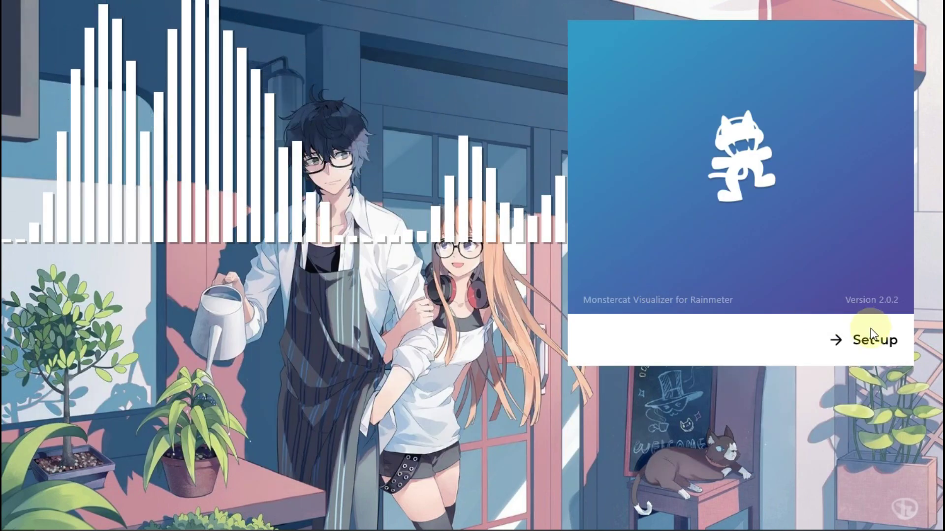
{"action": "left_click", "coordinate": [868, 340]}
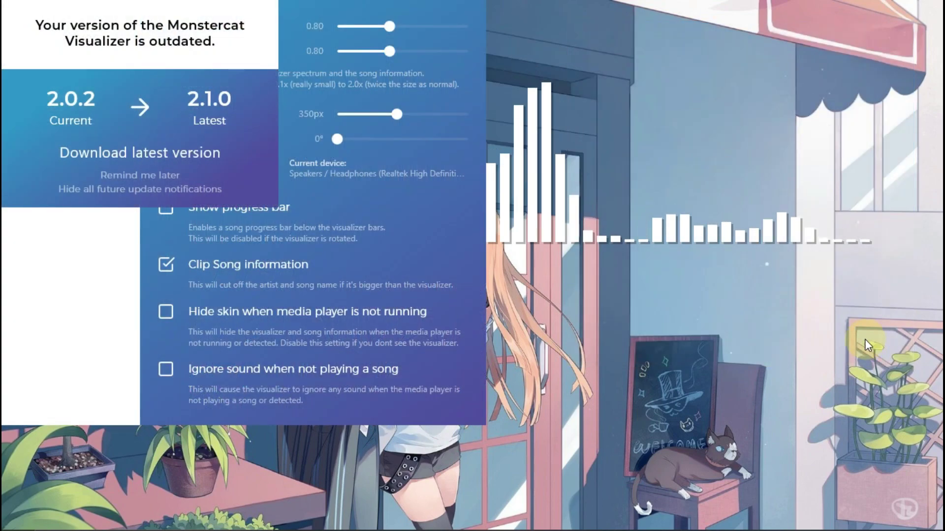
{"action": "left_click", "coordinate": [184, 176]}
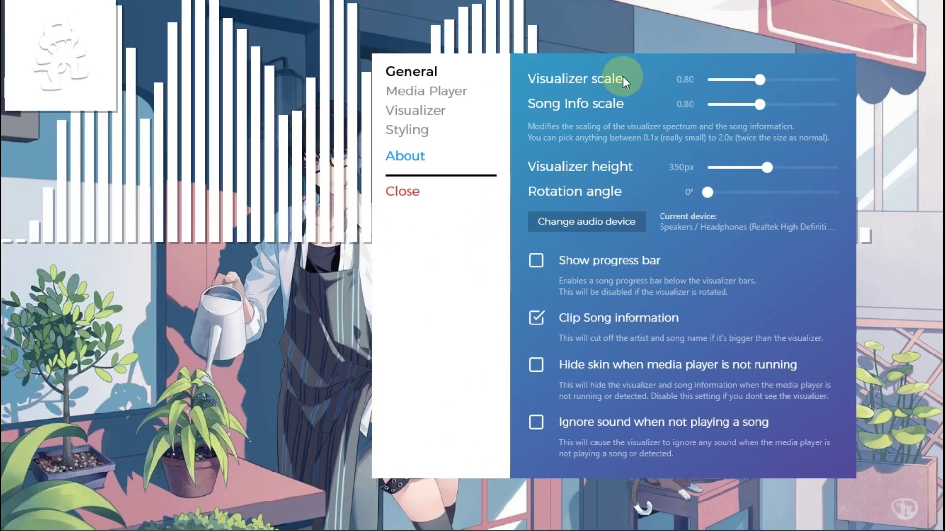
Unload the Monstercat-Visualizer Cover and Song Information skins from the desktop.
{"action": "mouse_move", "coordinate": [79, 39]}
{"action": "right_click", "coordinate": [46, 18]}
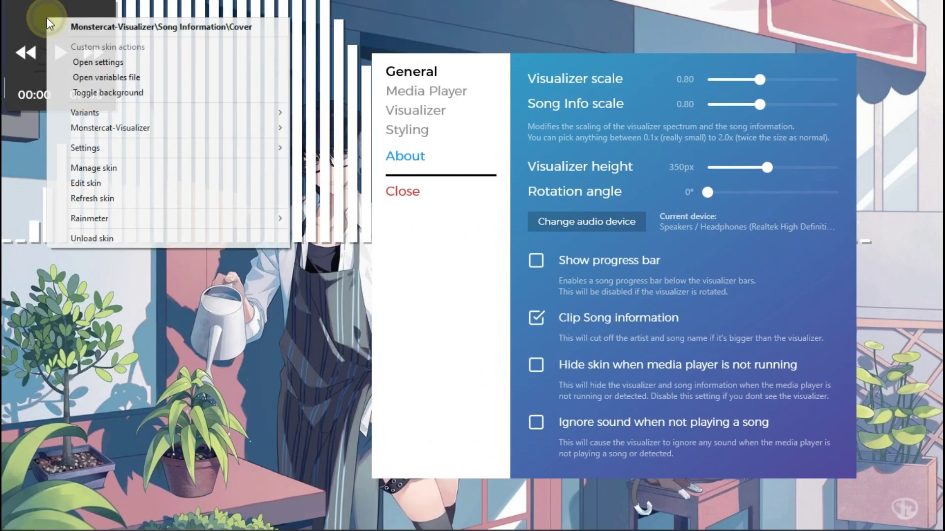
{"action": "left_click", "coordinate": [114, 236]}
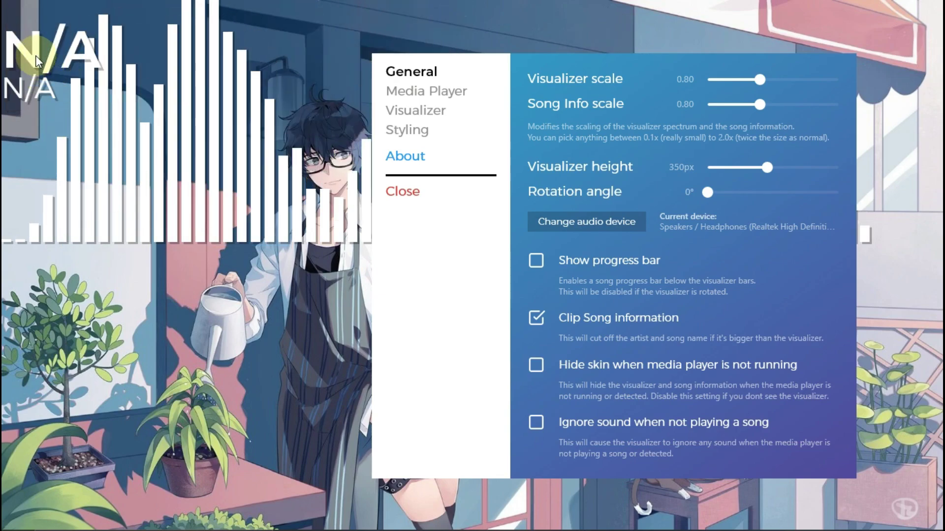
{"action": "right_click", "coordinate": [26, 56]}
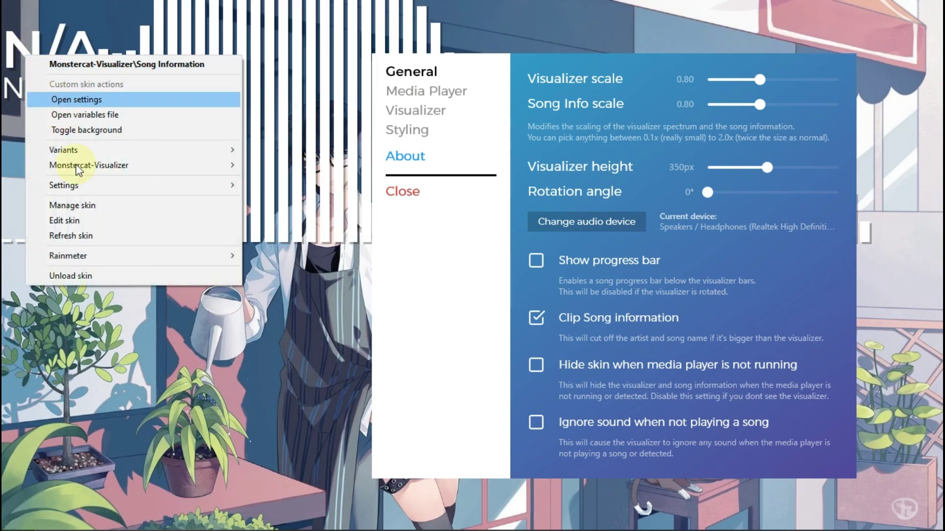
{"action": "left_click", "coordinate": [96, 274]}
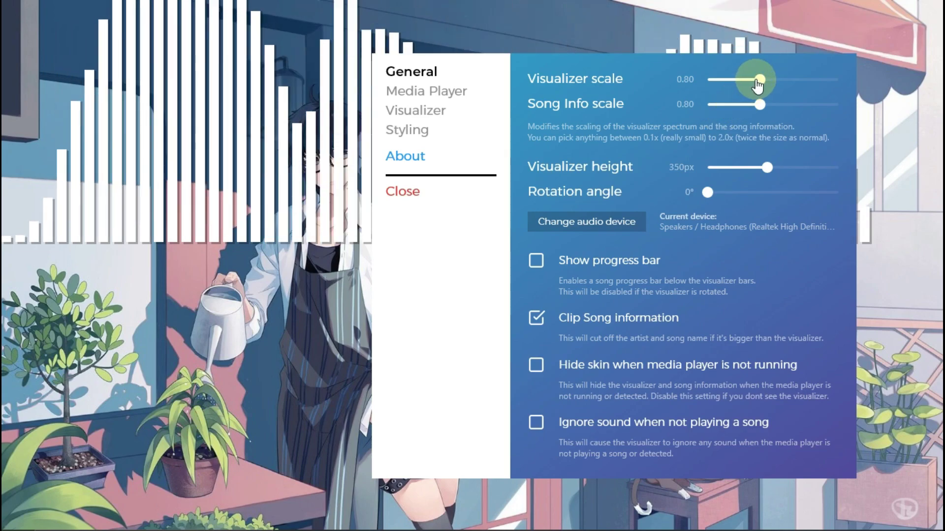
Set the visualizer height to 89px, scale to 0.38 and rotation angle to 4°, and move it over the plants in the wallpaper.
{"action": "left_click_drag", "start_coordinate": [765, 166], "coordinate": [723, 171]}
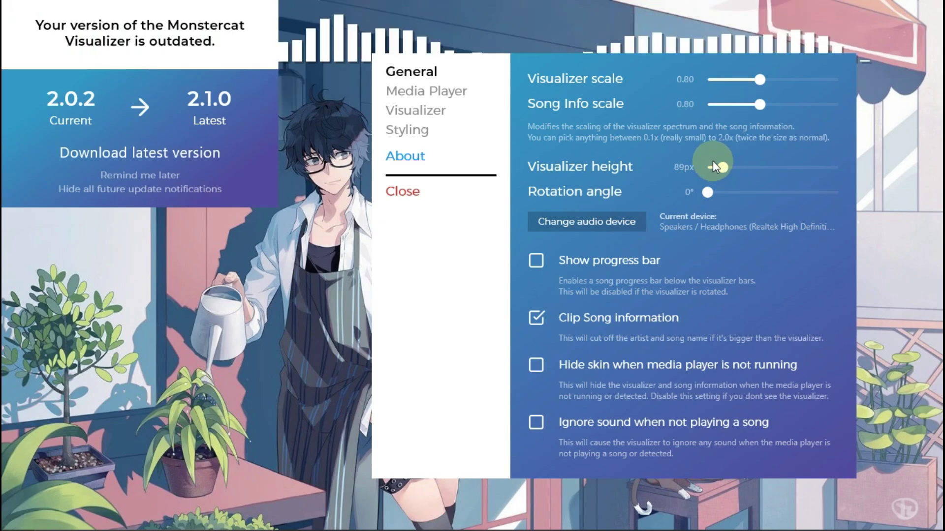
{"action": "left_click_drag", "start_coordinate": [592, 43], "coordinate": [167, 384]}
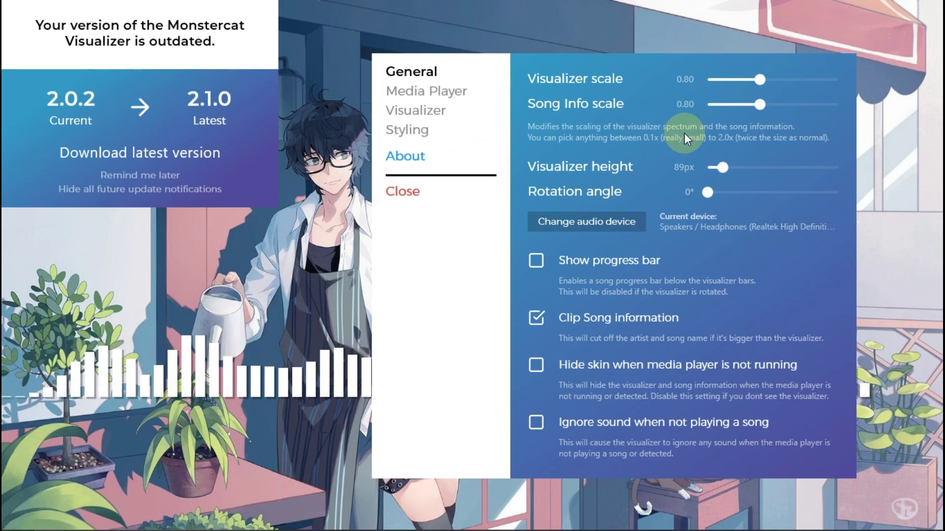
{"action": "left_click_drag", "start_coordinate": [760, 80], "coordinate": [761, 108]}
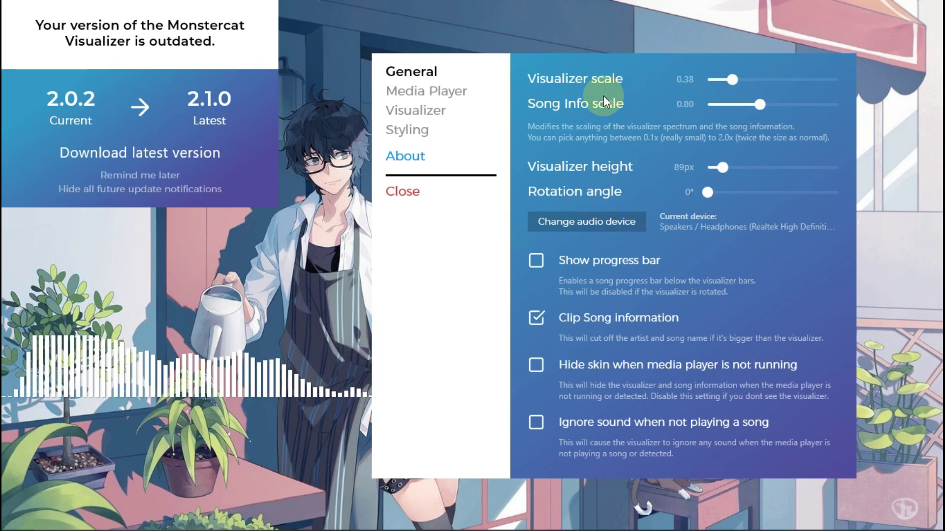
{"action": "left_click_drag", "start_coordinate": [713, 194], "coordinate": [714, 196]}
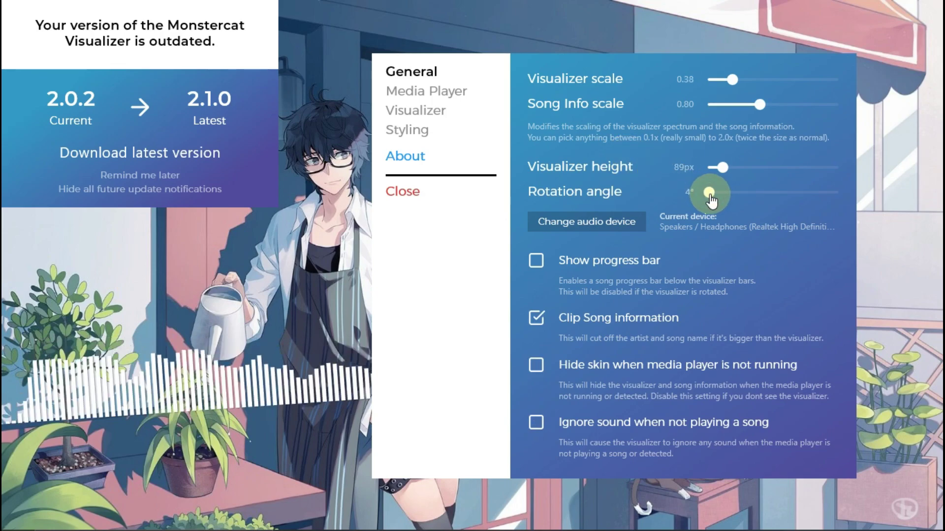
Color the visualizer dark grey-teal and set bar width 13px, bar gap 7px, bar count 56, sensitivity 28db and smoothing level 4.
{"action": "left_click", "coordinate": [414, 131]}
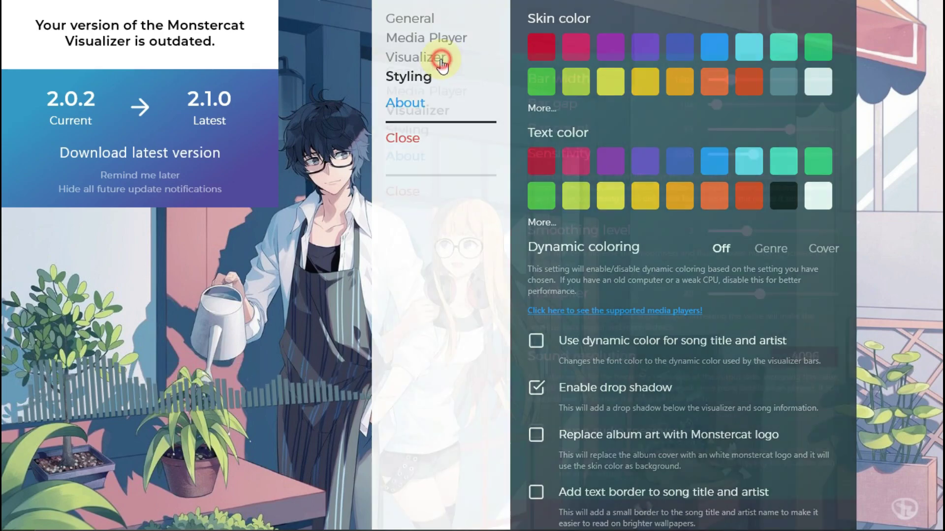
{"action": "left_click", "coordinate": [448, 59]}
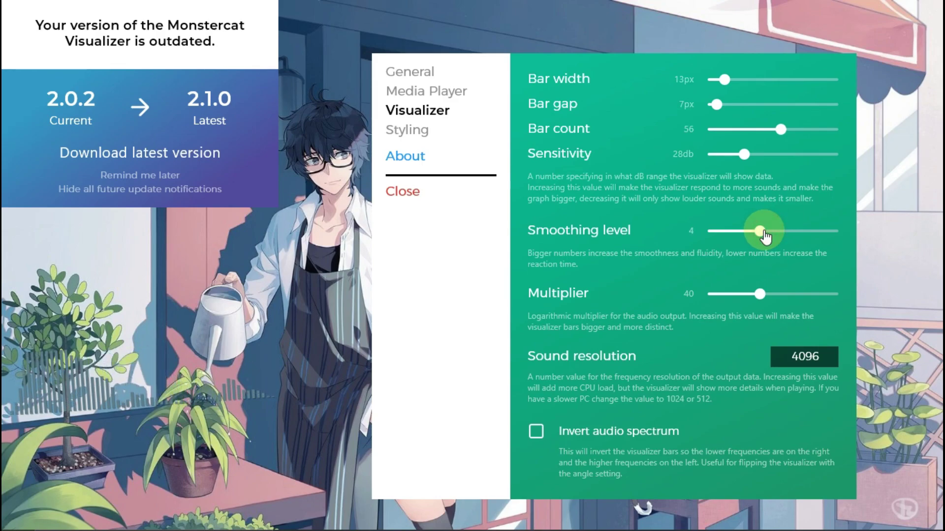
Set the visualizer's rotation angle to 6°, close its settings and postpone the update notice.
{"action": "left_click", "coordinate": [424, 82]}
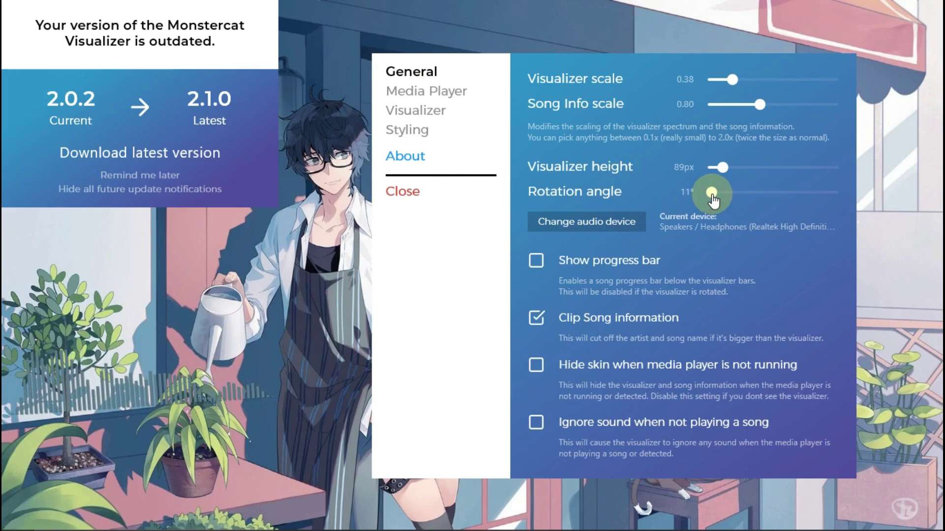
{"action": "left_click", "coordinate": [711, 193]}
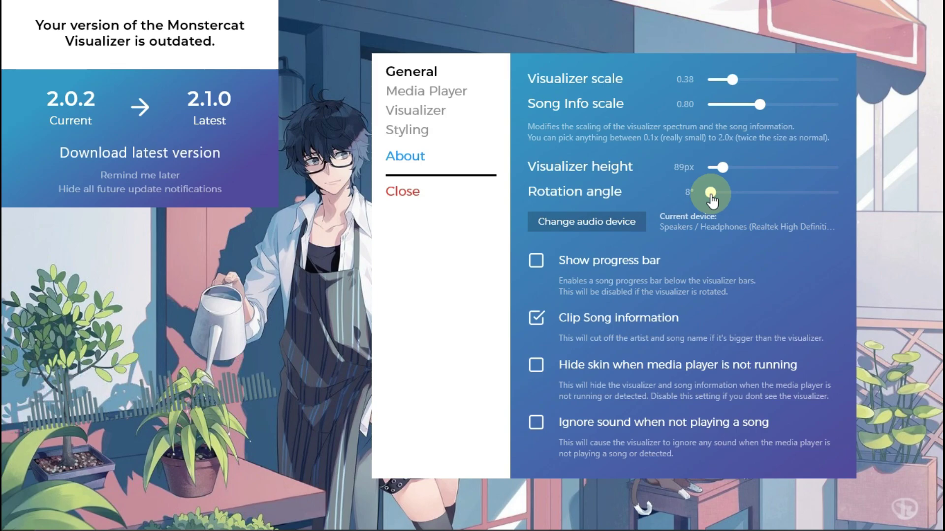
{"action": "key", "text": "Left"}
{"action": "key", "text": "Left"}
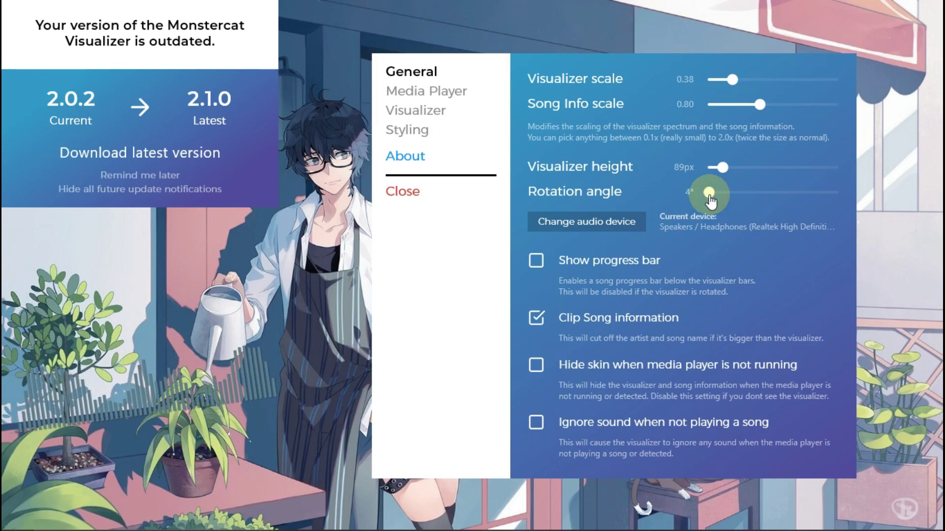
{"action": "key", "text": "Left"}
{"action": "key", "text": "Left"}
{"action": "key", "text": "Left"}
{"action": "key", "text": "Left"}
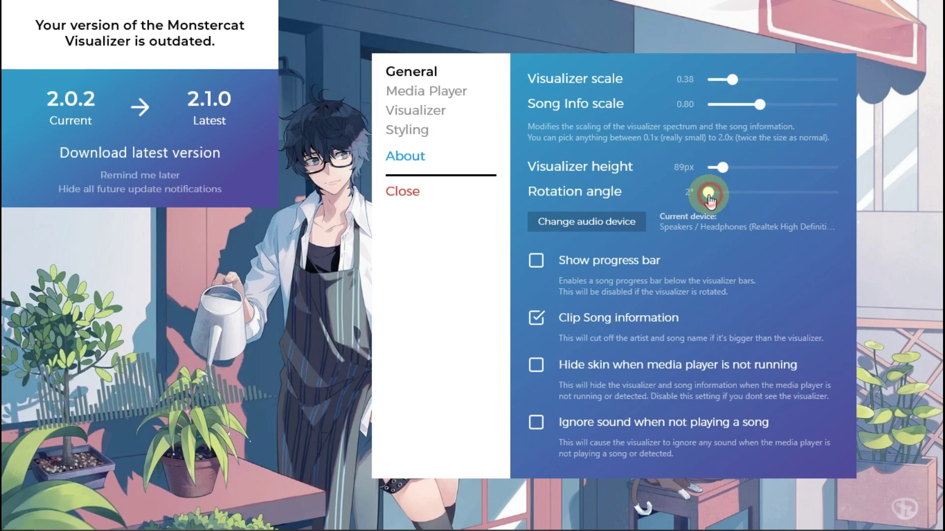
{"action": "key", "text": "Right"}
{"action": "key", "text": "Right"}
{"action": "key", "text": "Right"}
{"action": "key", "text": "Right"}
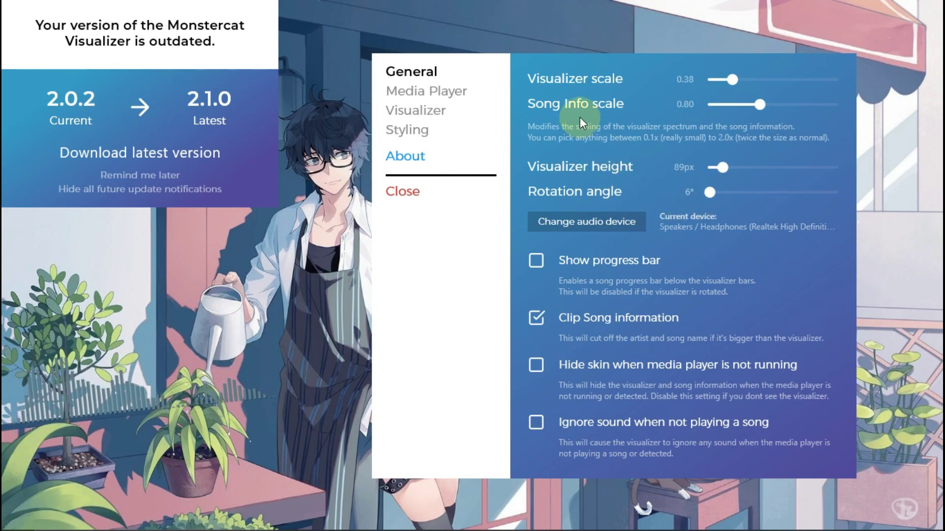
{"action": "left_click", "coordinate": [409, 193]}
{"action": "left_click", "coordinate": [165, 175]}
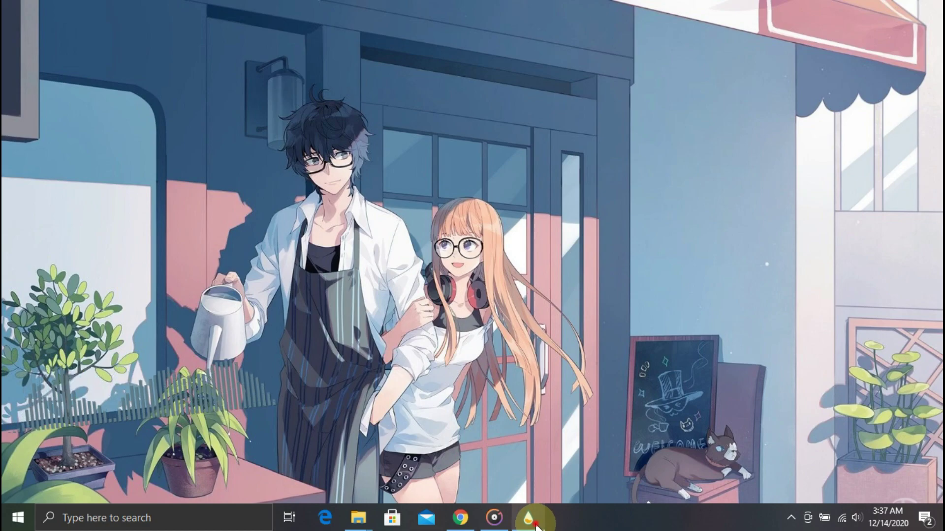
Expand the Layer4 skin in Manage Rainmeter and check the screen's display resolution in the Windows display settings.
{"action": "left_click", "coordinate": [534, 520]}
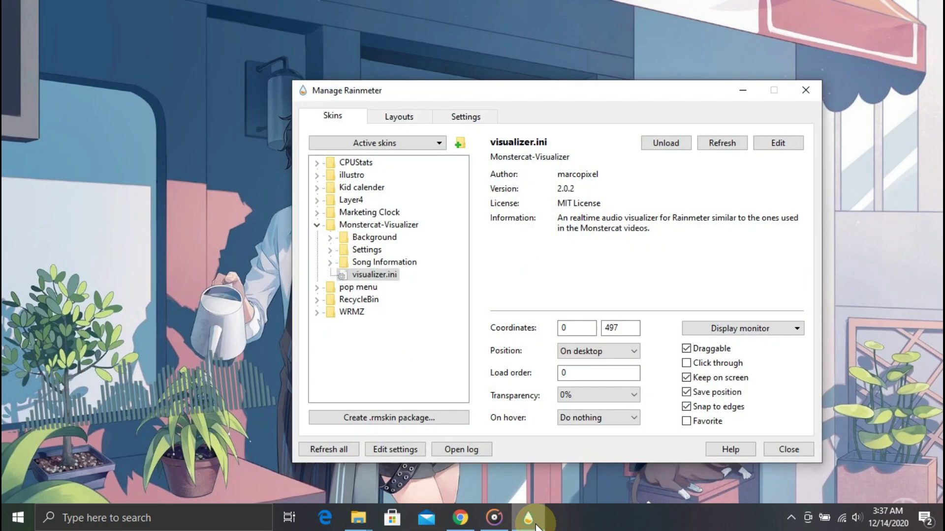
{"action": "double_click", "coordinate": [357, 201]}
{"action": "left_click", "coordinate": [218, 56]}
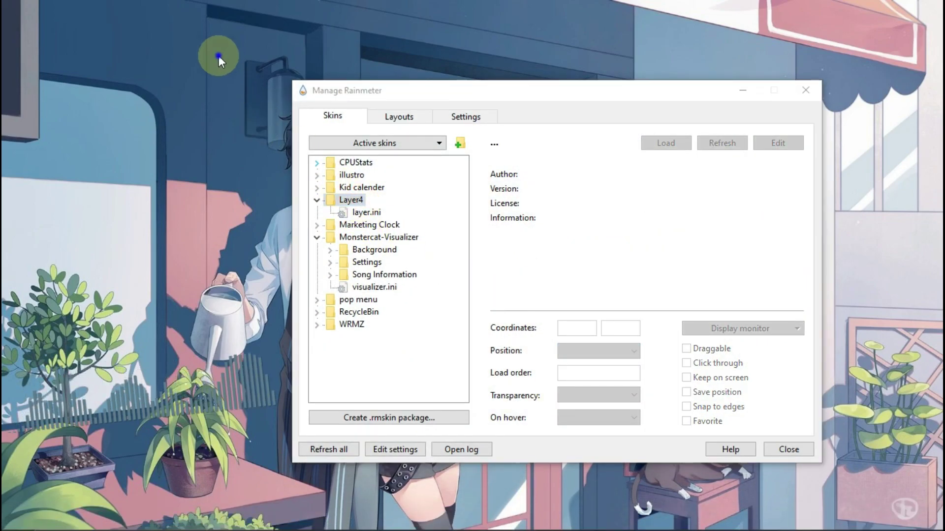
{"action": "right_click", "coordinate": [225, 73]}
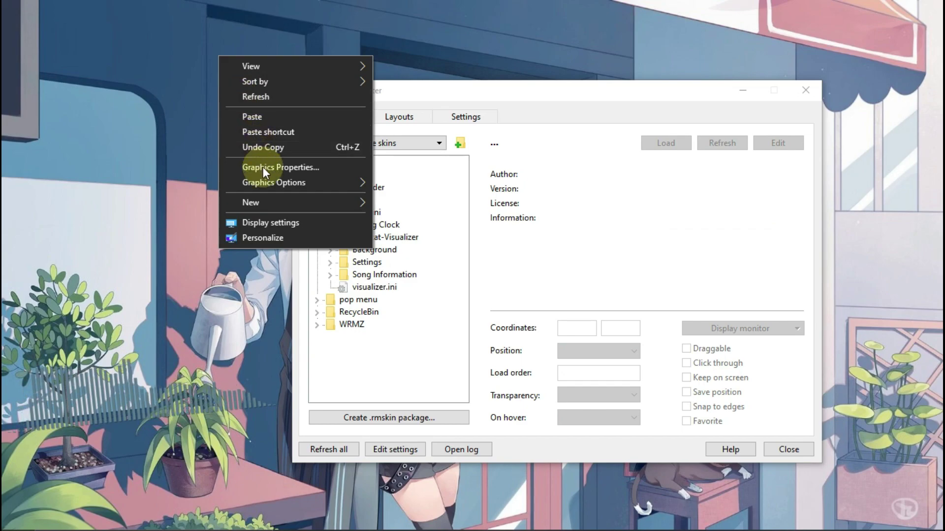
{"action": "left_click", "coordinate": [294, 223]}
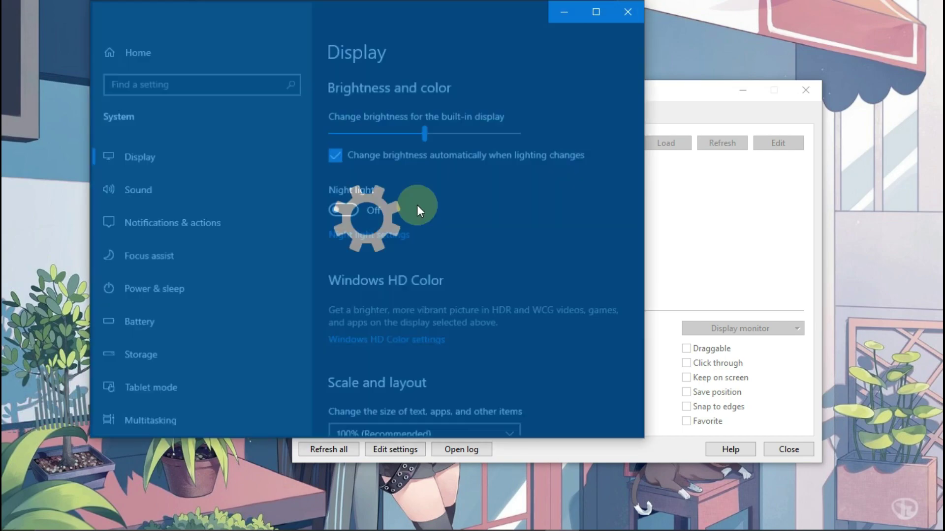
{"action": "scroll", "coordinate": [546, 303], "scroll_direction": "down", "scroll_amount": 7}
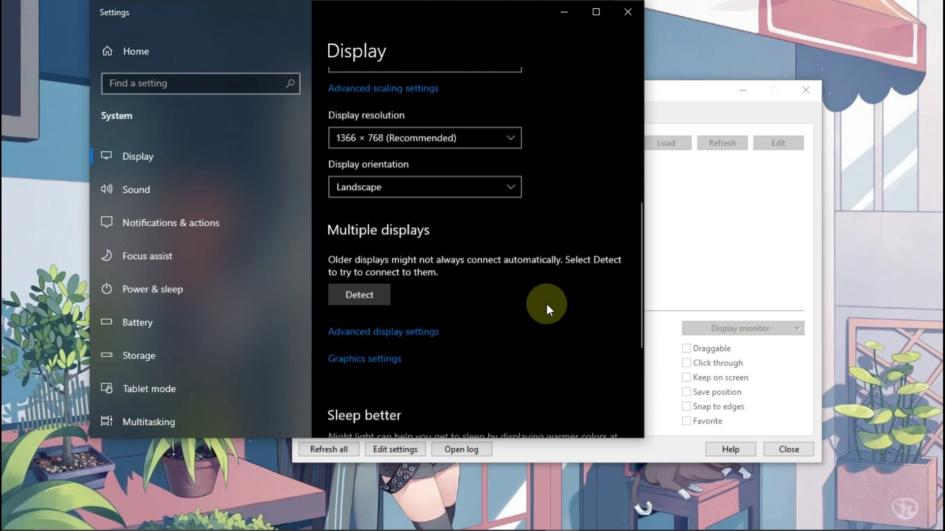
{"action": "scroll", "coordinate": [546, 303], "scroll_direction": "up", "scroll_amount": 1}
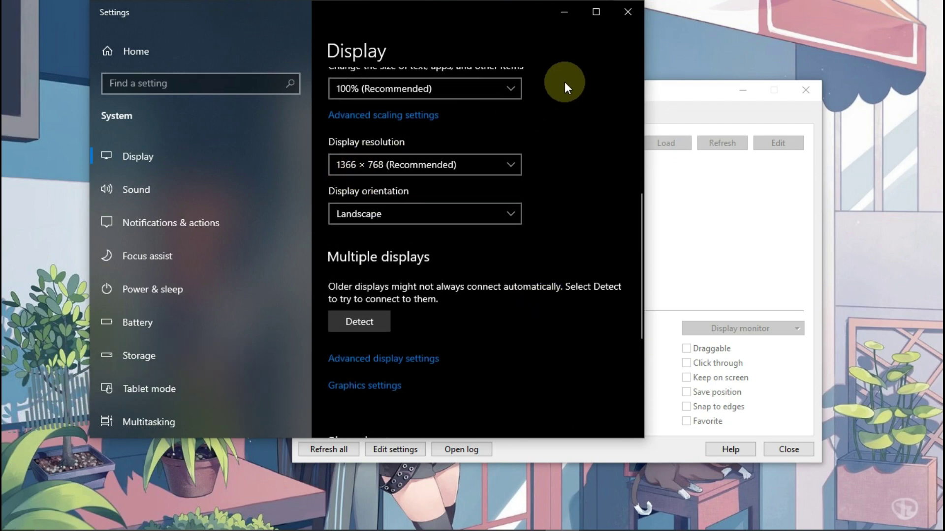
{"action": "left_click", "coordinate": [624, 18]}
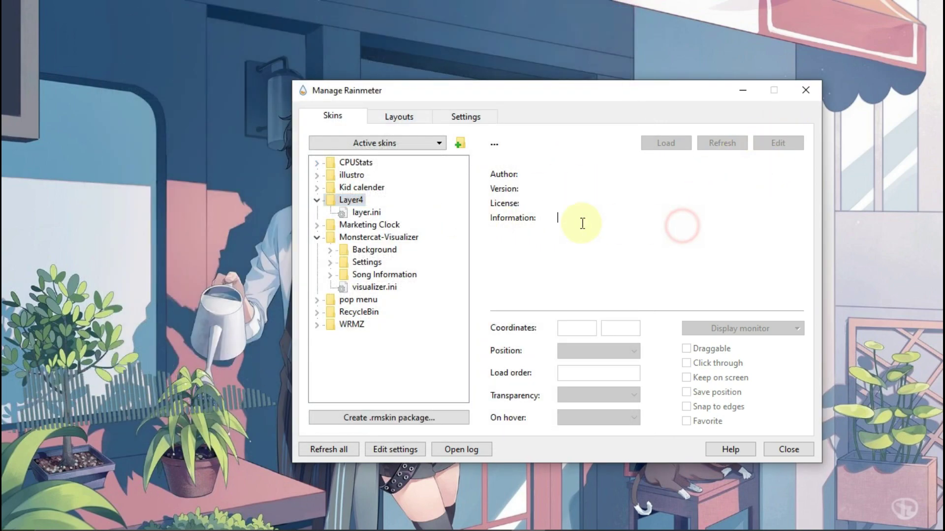
Edit the W and H values of the cut.png image in Layer4's layer.ini, with W=1366, and close the file.
{"action": "left_click", "coordinate": [367, 213]}
{"action": "left_click", "coordinate": [778, 143]}
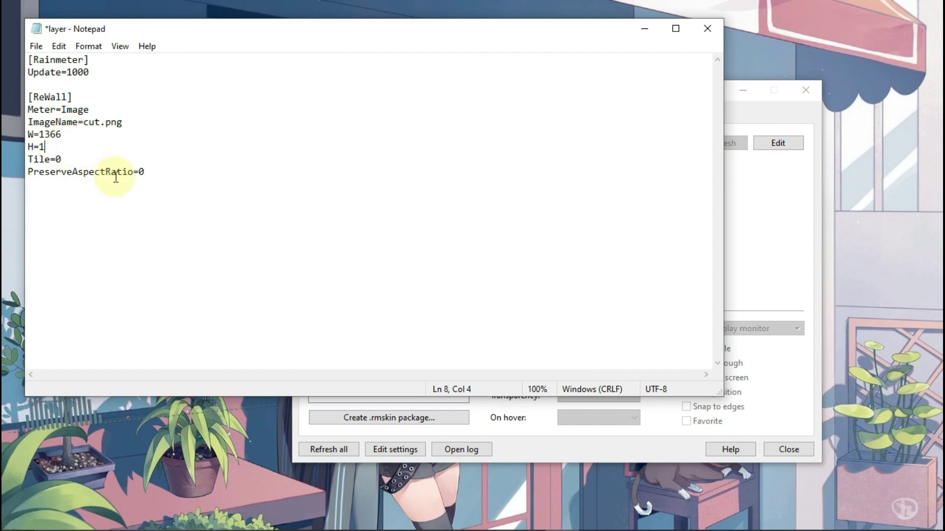
{"action": "left_click", "coordinate": [702, 33]}
{"action": "left_click", "coordinate": [438, 287]}
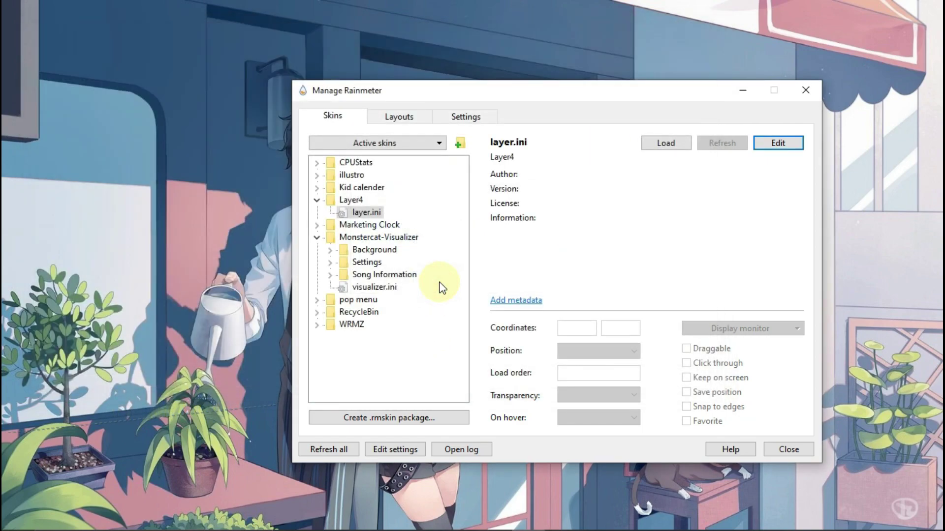
Switch to the music player, play Big City Boi to animate the visualizer, and minimize the player.
{"action": "left_click", "coordinate": [494, 519]}
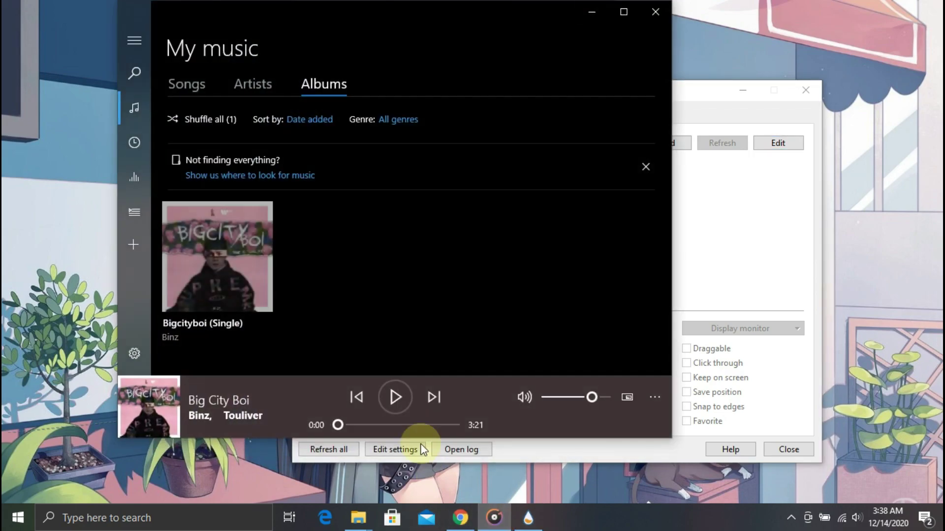
{"action": "left_click", "coordinate": [395, 397]}
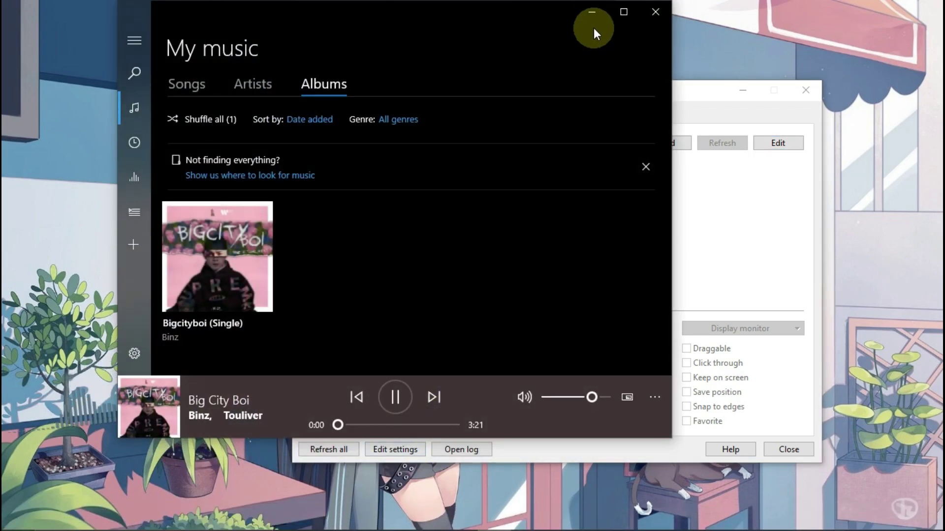
{"action": "left_click", "coordinate": [590, 12]}
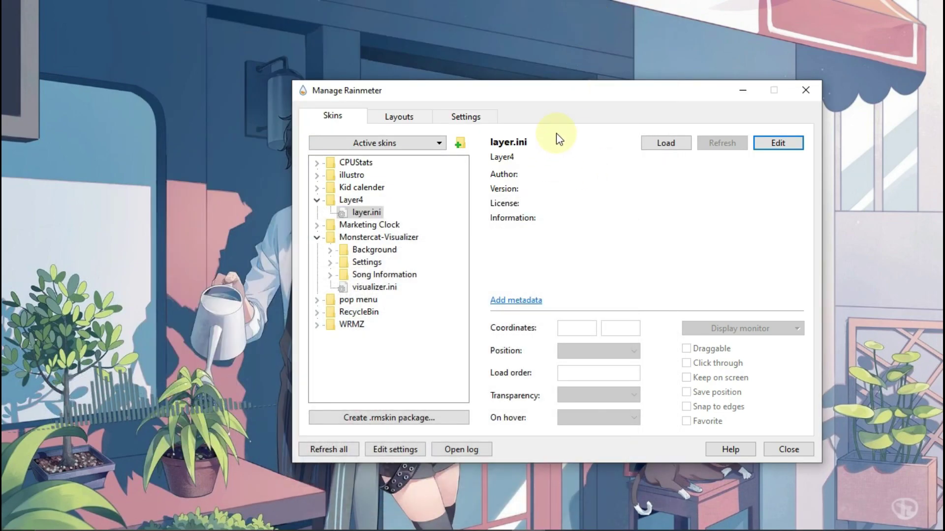
Load the Layer4 skin, set its position to On desktop, and move the Manage Rainmeter window clear of the plants.
{"action": "left_click_drag", "start_coordinate": [591, 90], "coordinate": [119, 149]}
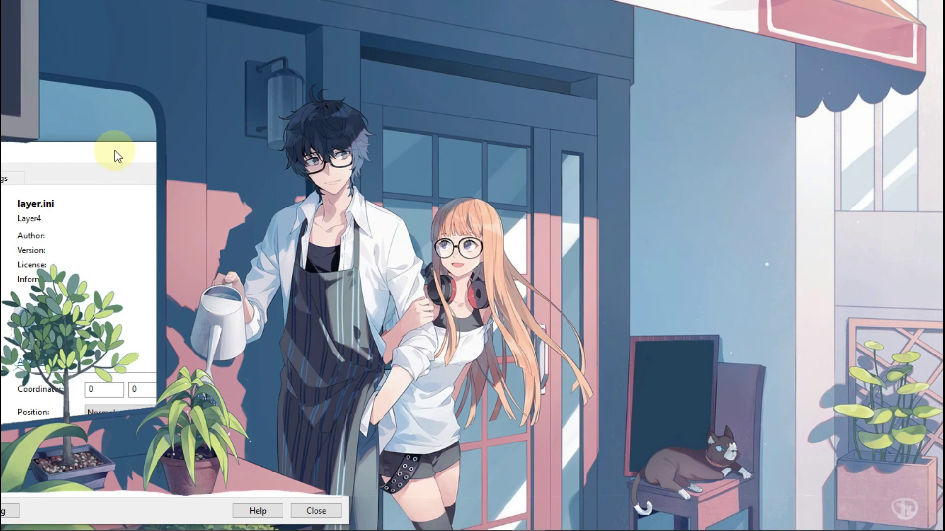
{"action": "left_click_drag", "start_coordinate": [112, 153], "coordinate": [100, 132]}
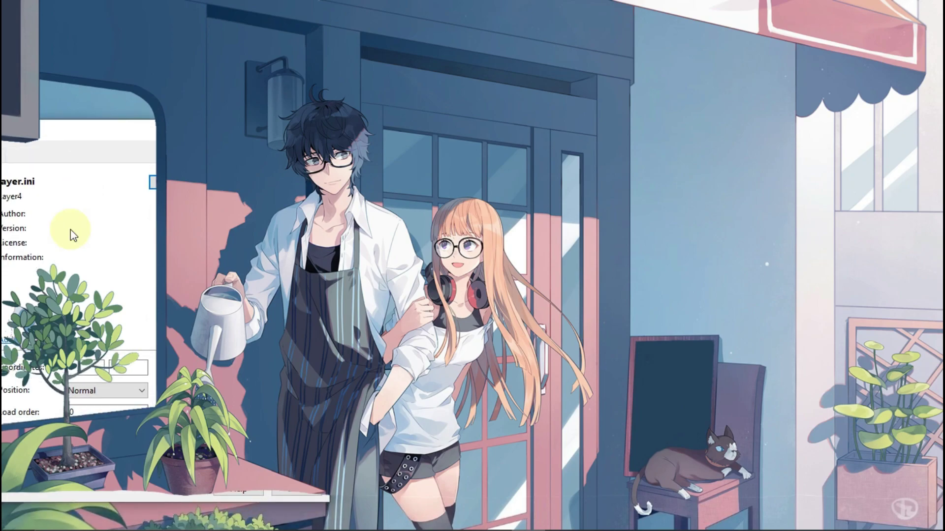
{"action": "left_click", "coordinate": [120, 397]}
{"action": "left_click_drag", "start_coordinate": [162, 129], "coordinate": [703, 51]}
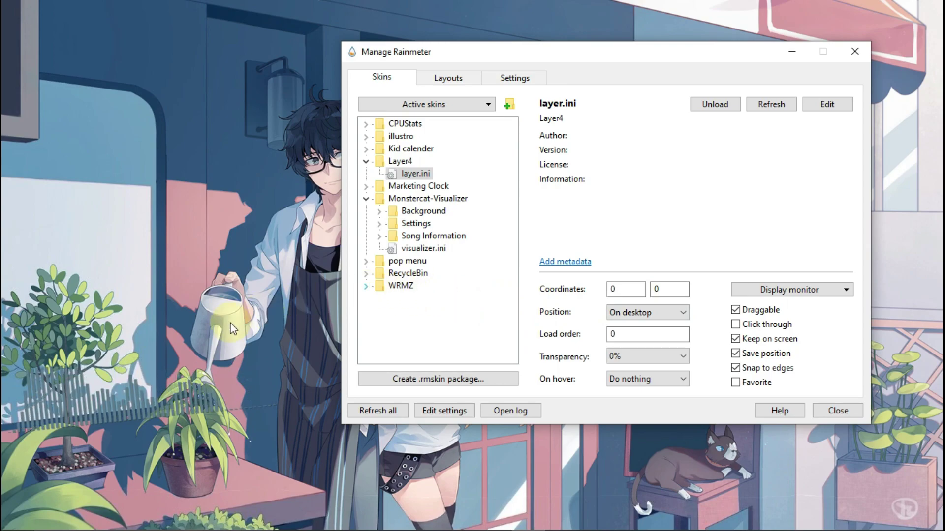
Set the load order of Layer4's layer.ini to -1 and of the Monstercat visualizer.ini to -2.
{"action": "left_click", "coordinate": [425, 250]}
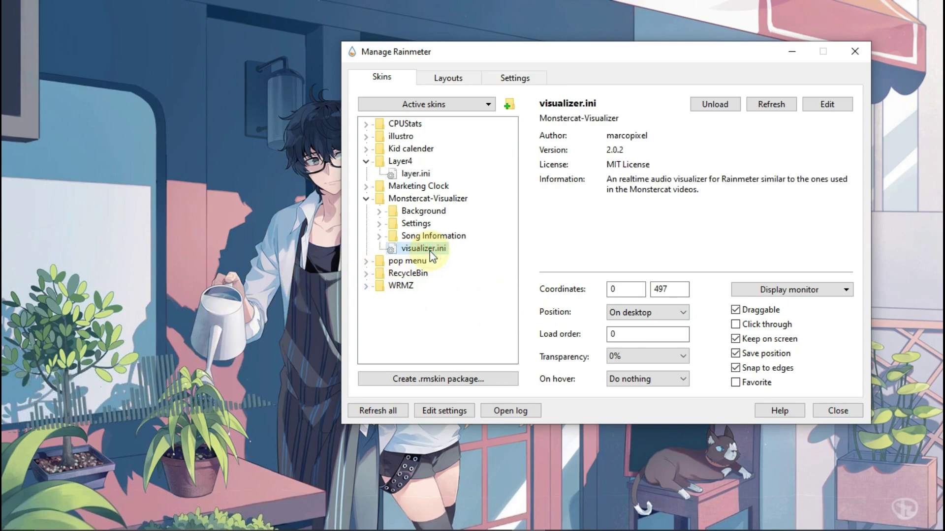
{"action": "left_click", "coordinate": [426, 174]}
{"action": "left_click", "coordinate": [618, 334]}
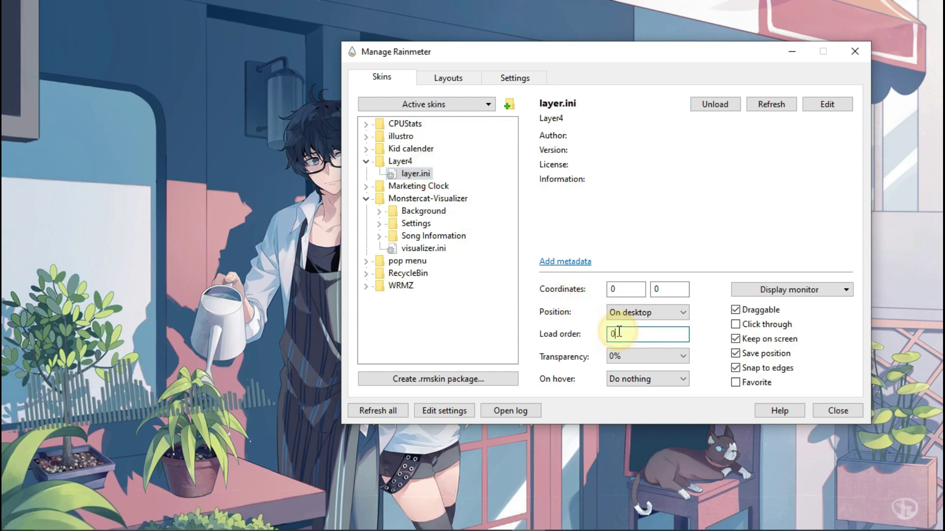
{"action": "key", "text": "BackSpace"}
{"action": "type", "text": "-1"}
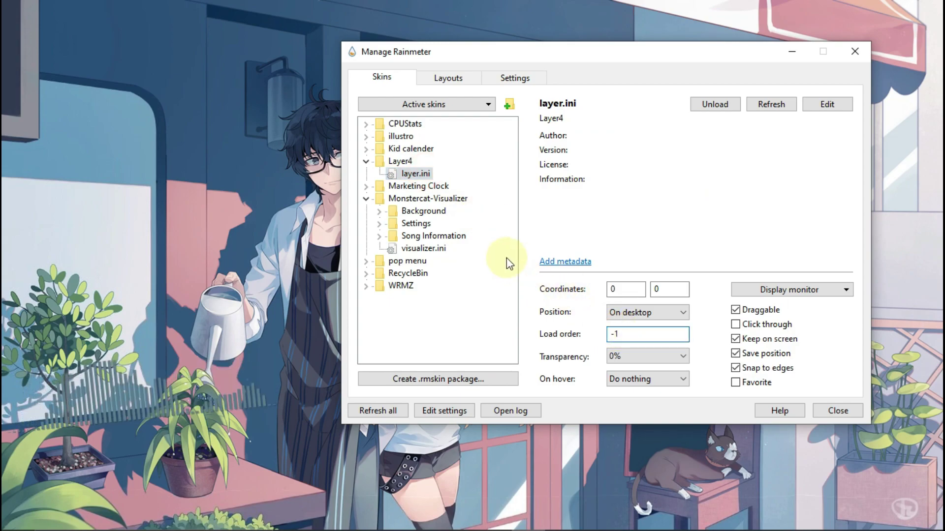
{"action": "left_click", "coordinate": [424, 249]}
{"action": "double_click", "coordinate": [629, 334]}
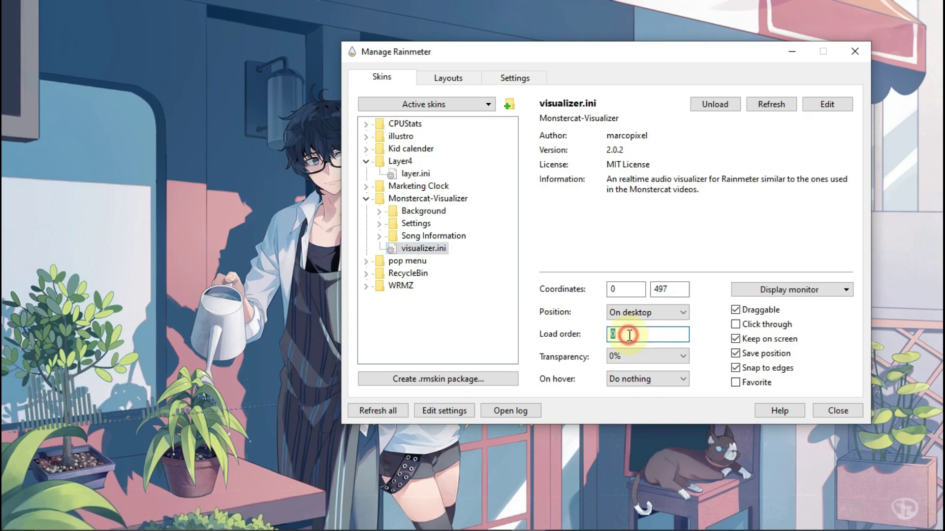
{"action": "type", "text": "-2"}
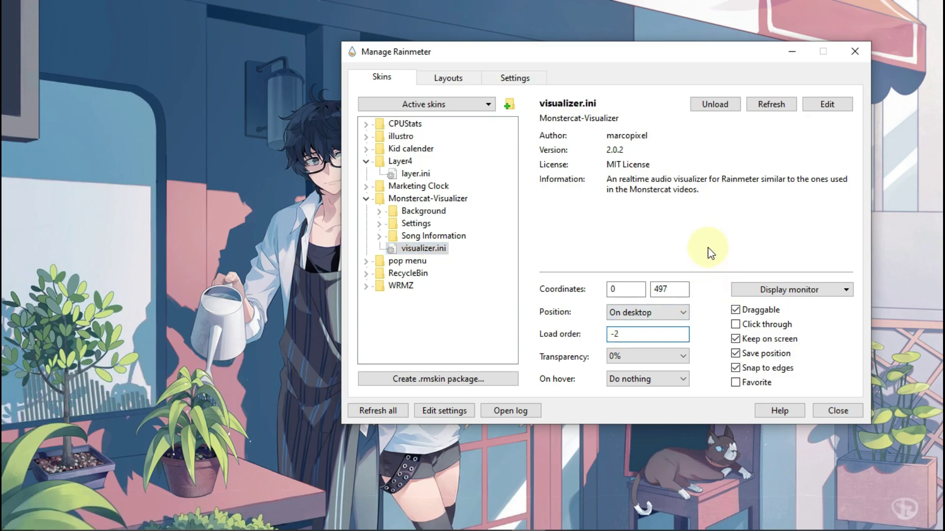
Reposition the visualizer along the window sill behind the plants at coordinates 0, 492, and minimize Manage Rainmeter.
{"action": "left_click", "coordinate": [108, 403]}
{"action": "mouse_move", "coordinate": [109, 403]}
{"action": "left_mouse_down"}
{"action": "mouse_move", "coordinate": [68, 398]}
{"action": "mouse_move", "coordinate": [80, 403]}
{"action": "mouse_move", "coordinate": [67, 414]}
{"action": "mouse_move", "coordinate": [107, 399]}
{"action": "left_mouse_up"}
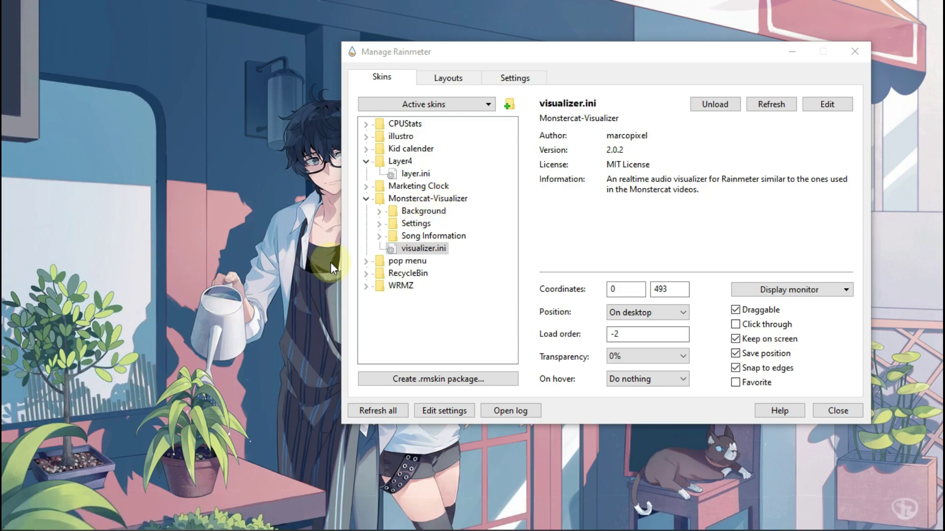
{"action": "left_click_drag", "start_coordinate": [107, 405], "coordinate": [78, 403]}
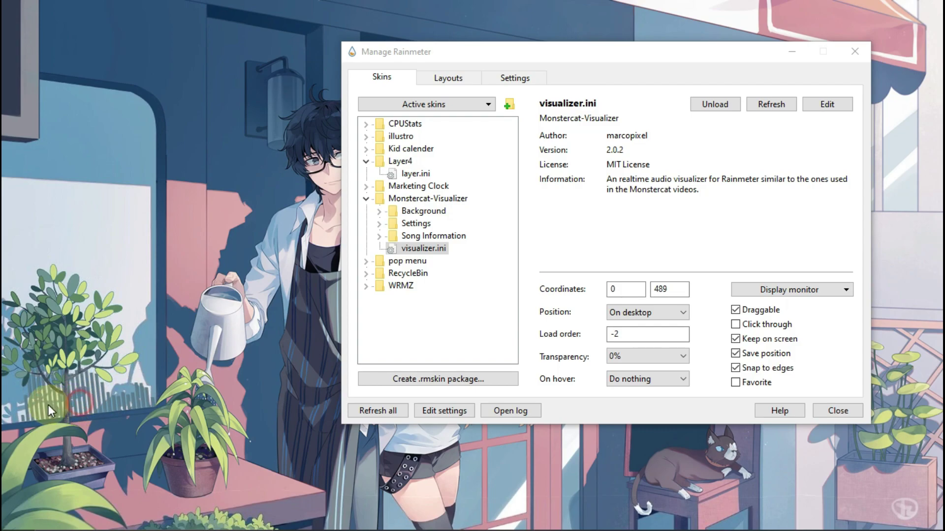
{"action": "left_click", "coordinate": [79, 407]}
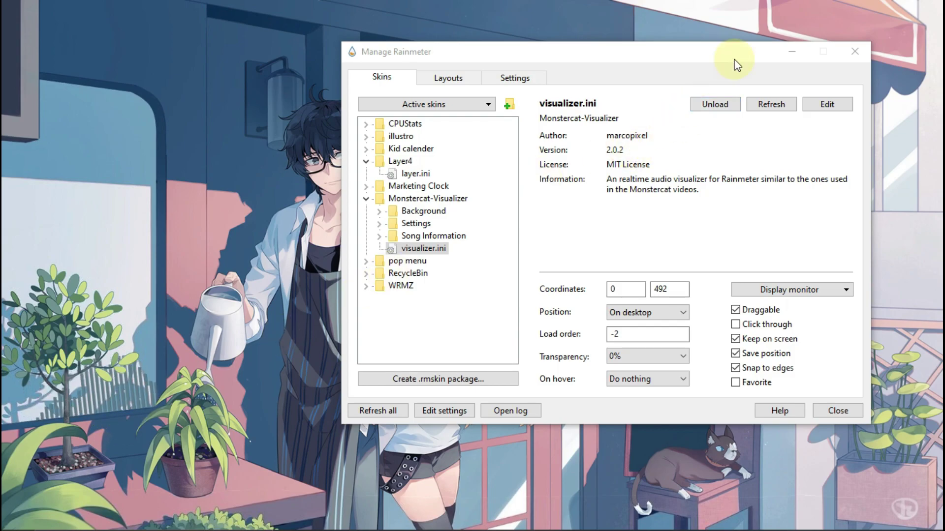
{"action": "left_click", "coordinate": [791, 55]}
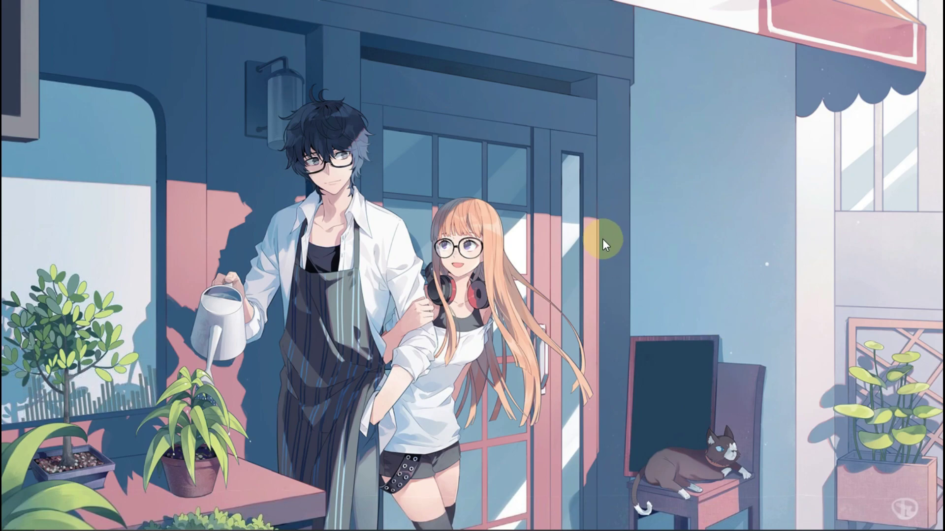
{"action": "left_click", "coordinate": [589, 122]}
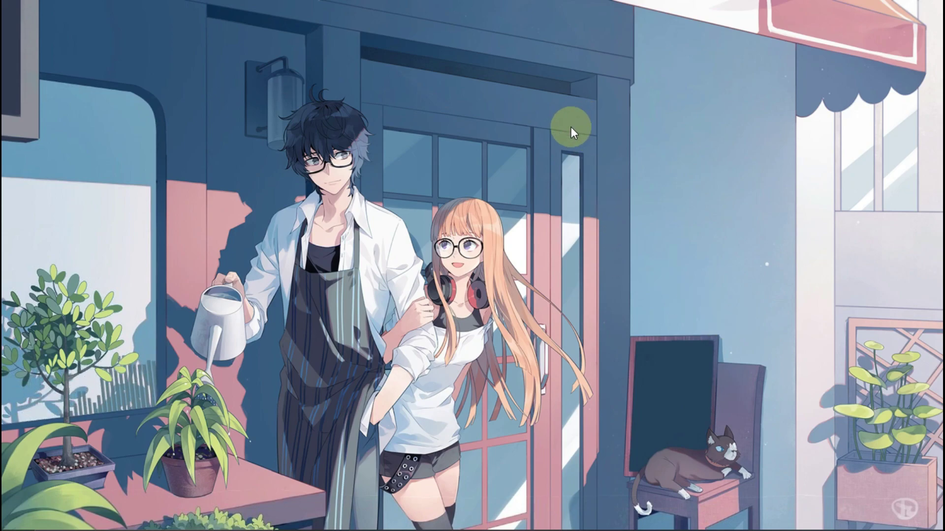
Unload and reload the Layer4 skin to compare the visualizer with and without it, leaving the layer unloaded.
{"action": "left_click", "coordinate": [520, 523]}
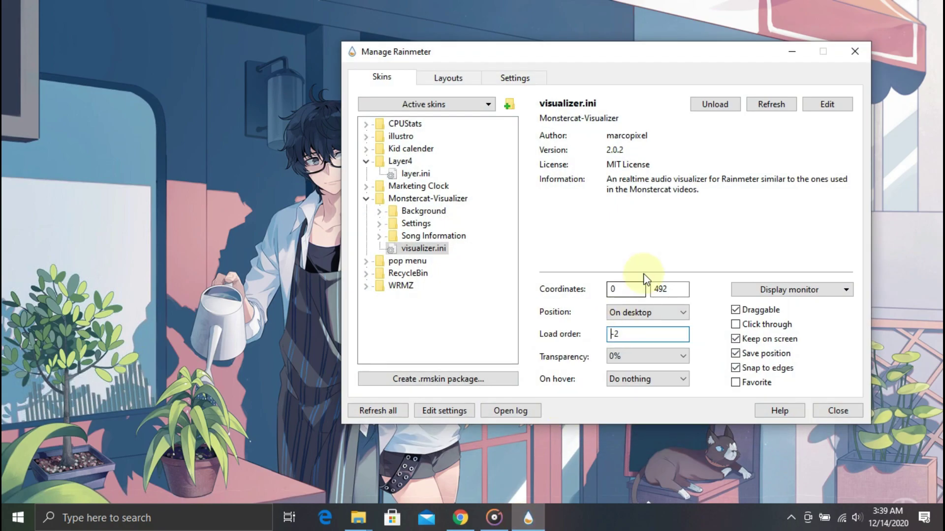
{"action": "left_click", "coordinate": [410, 174]}
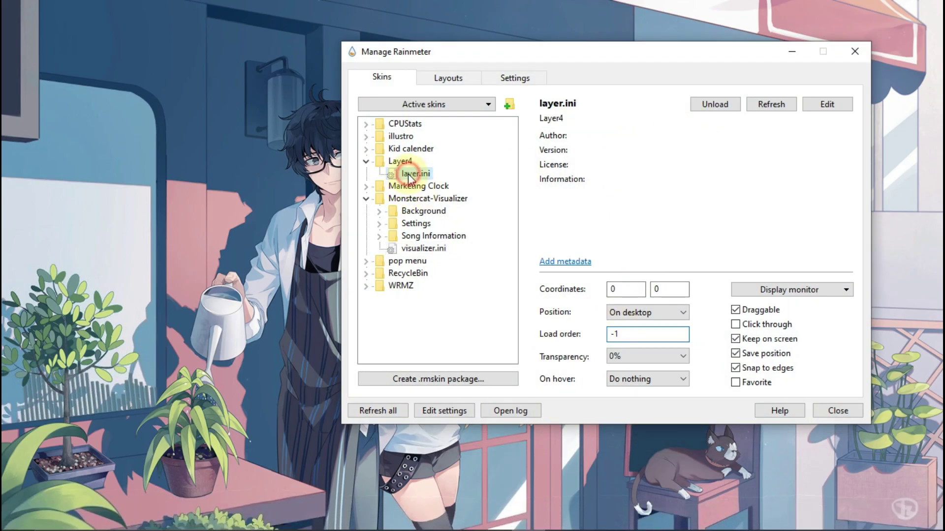
{"action": "left_click", "coordinate": [725, 104]}
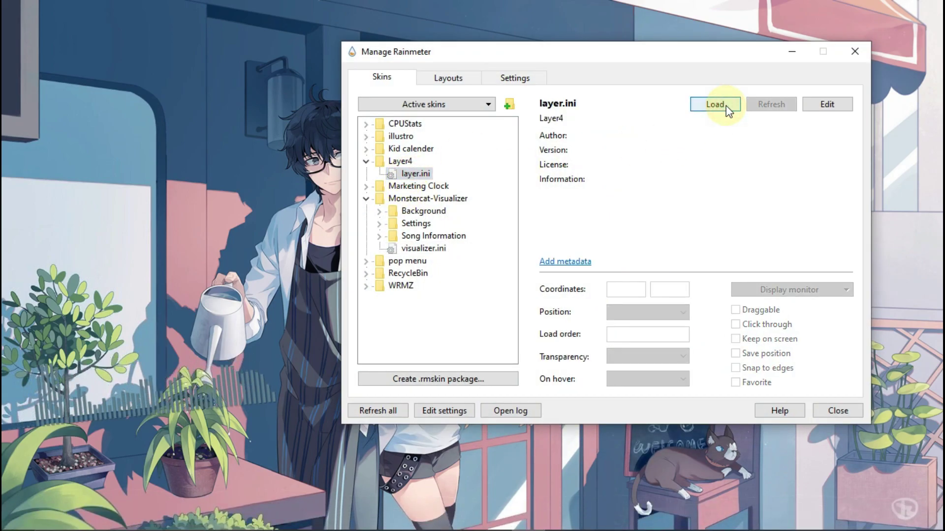
{"action": "left_click_drag", "start_coordinate": [736, 49], "coordinate": [784, 42]}
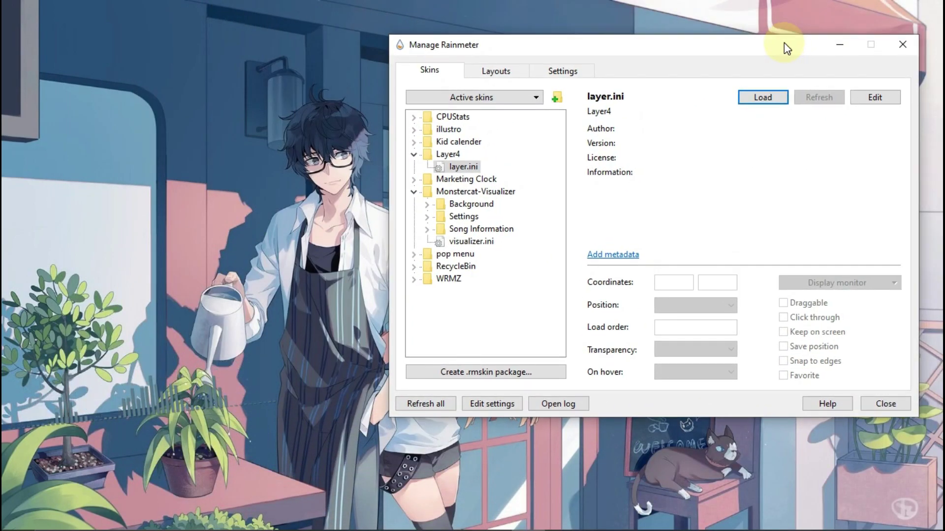
{"action": "left_click", "coordinate": [774, 96]}
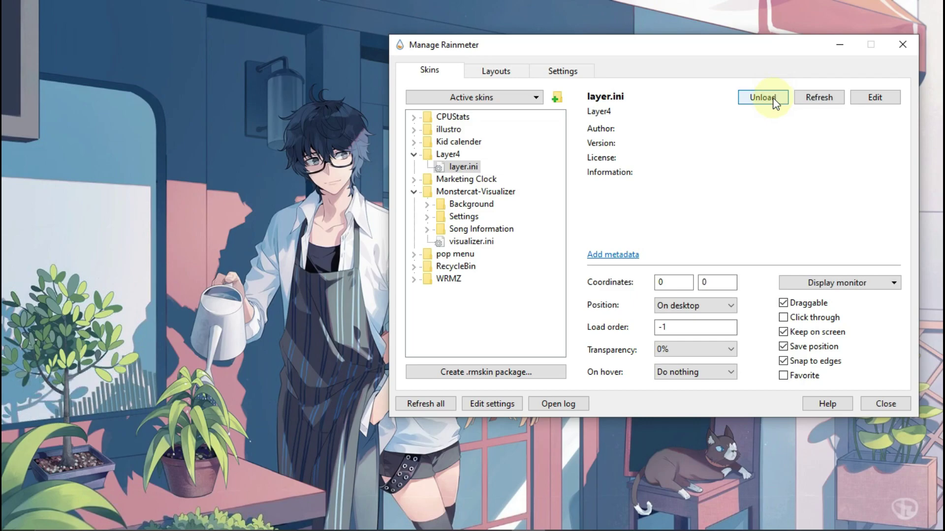
{"action": "left_click", "coordinate": [770, 96]}
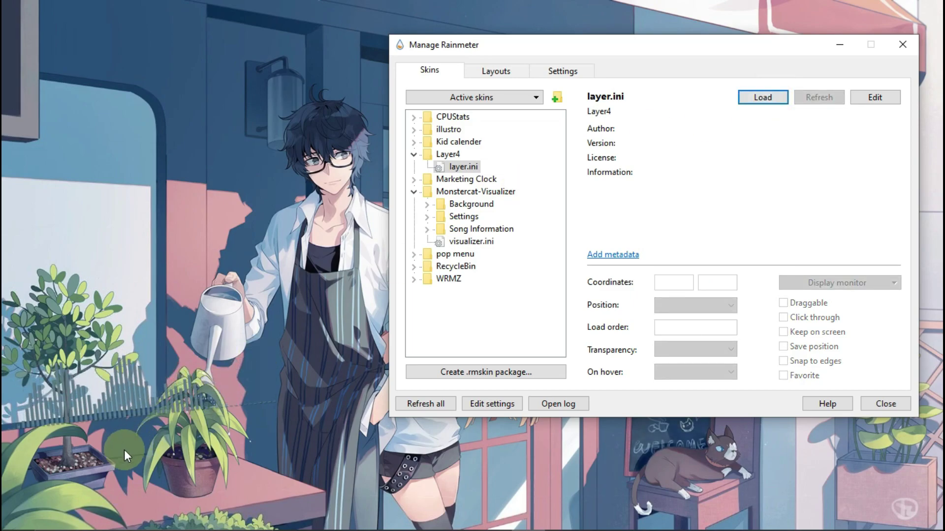
Turn off Snap to edges for the Monstercat-Visualizer skin and recheck its skin settings.
{"action": "right_click", "coordinate": [140, 404]}
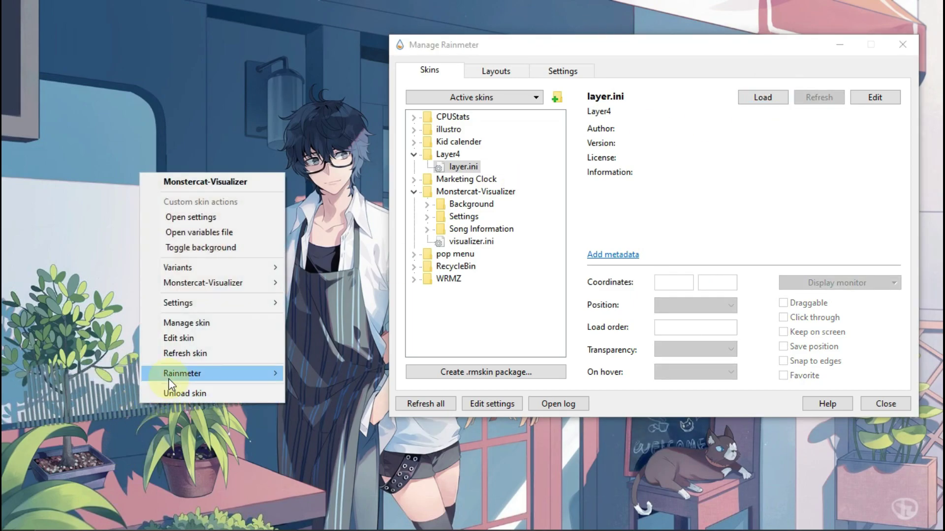
{"action": "mouse_move", "coordinate": [232, 303]}
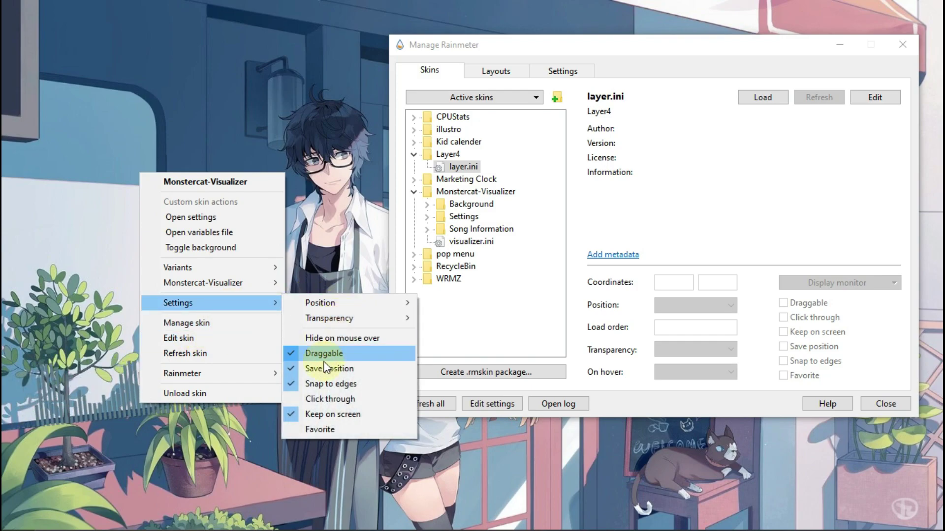
{"action": "left_click", "coordinate": [317, 386]}
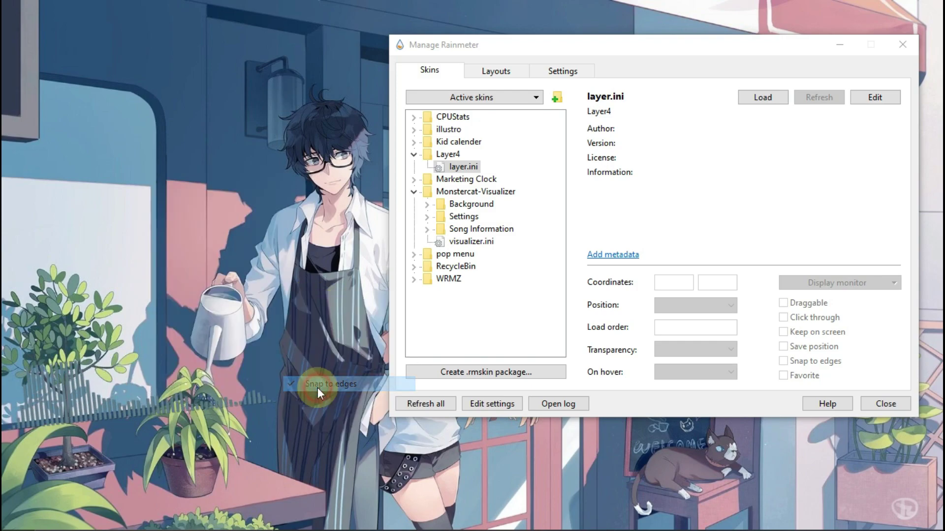
{"action": "right_click", "coordinate": [169, 398]}
{"action": "mouse_move", "coordinate": [279, 297]}
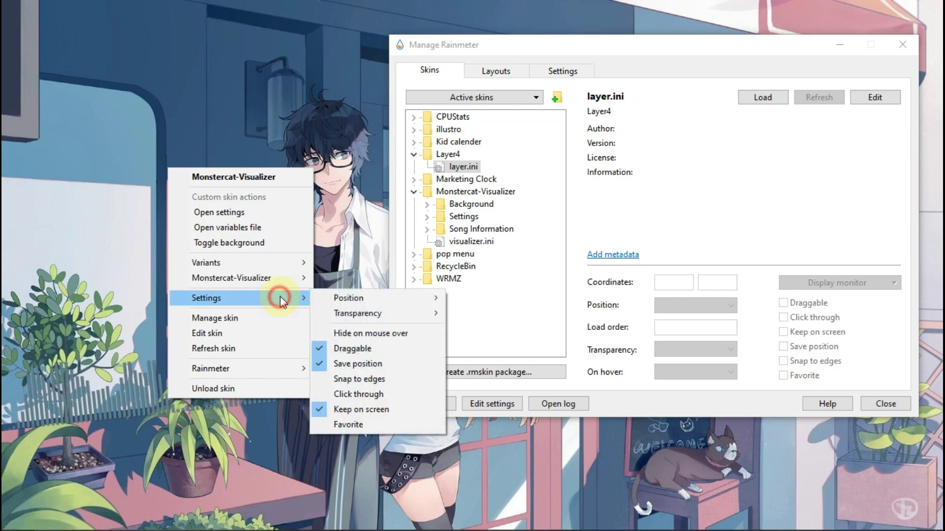
Turn off Keep on screen for the Monstercat-Visualizer skin and load Layer4's layer.ini again.
{"action": "left_click", "coordinate": [347, 407]}
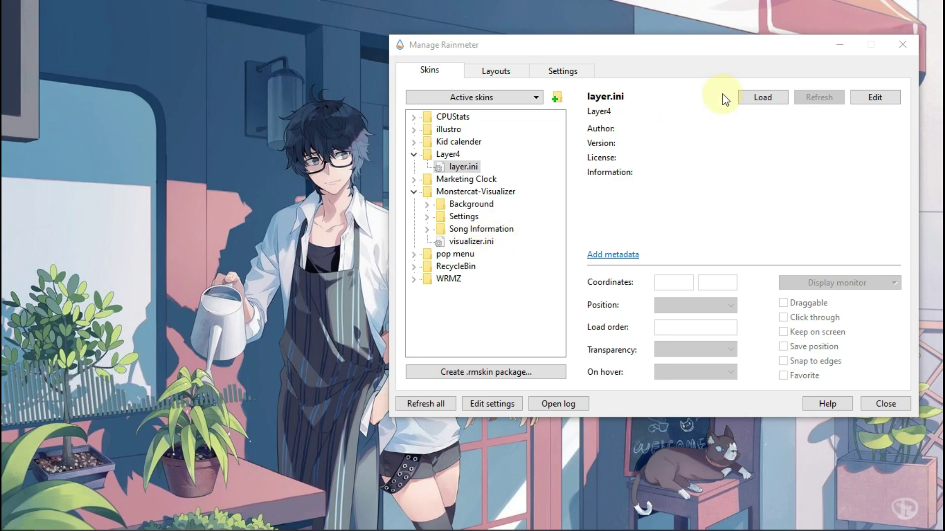
{"action": "left_click", "coordinate": [763, 97]}
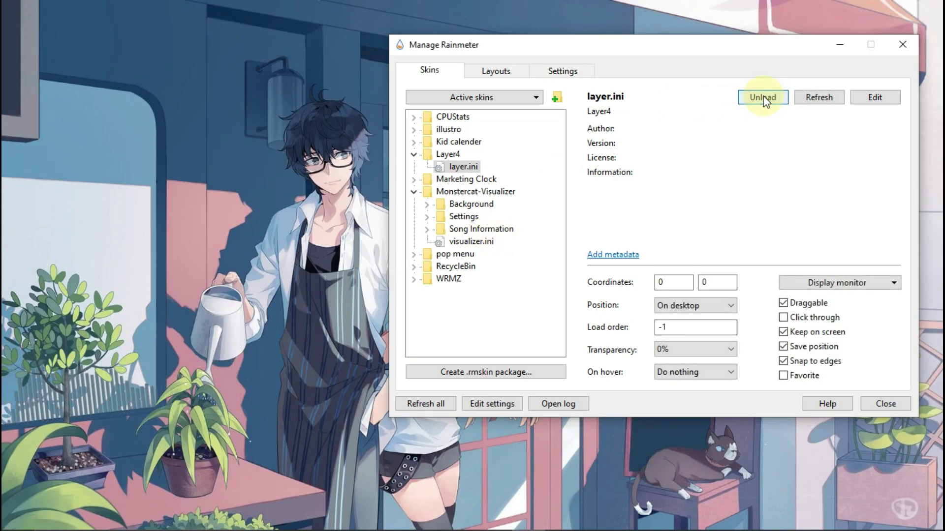
Load the CatRecycleBin.ini skin from the RecycleBin skin folder.
{"action": "left_click_drag", "start_coordinate": [647, 53], "coordinate": [536, 57]}
{"action": "double_click", "coordinate": [349, 269]}
{"action": "double_click", "coordinate": [360, 282]}
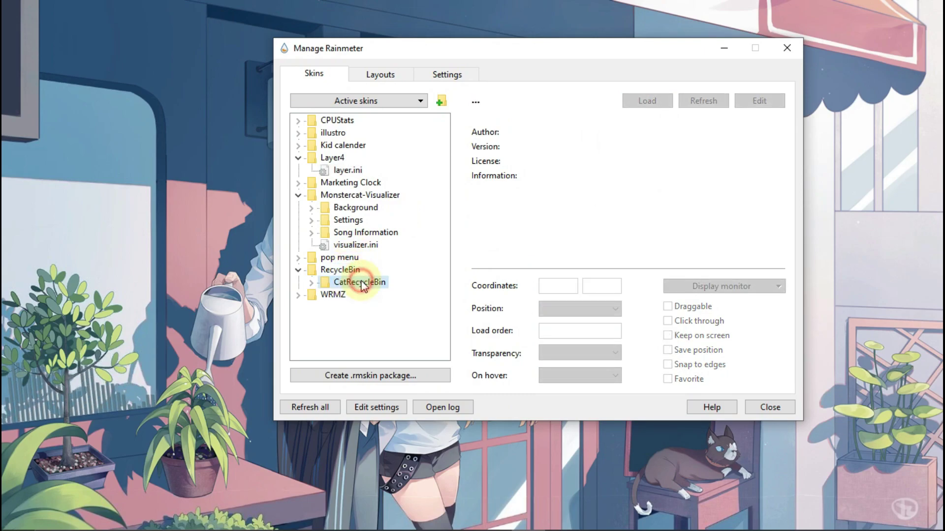
{"action": "left_click", "coordinate": [364, 294]}
{"action": "left_click", "coordinate": [650, 100]}
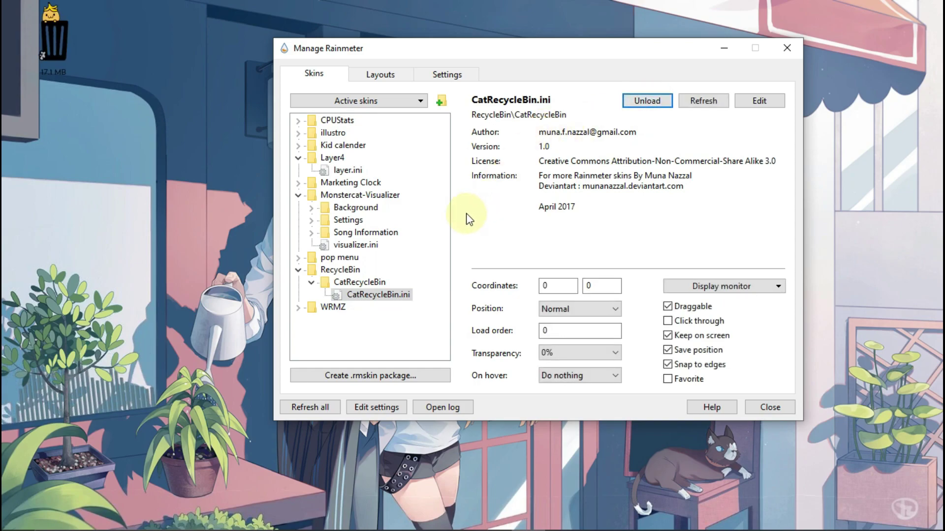
Set CatRecycleBin.ini's position to On desktop and its load order to 2.
{"action": "left_click", "coordinate": [560, 309]}
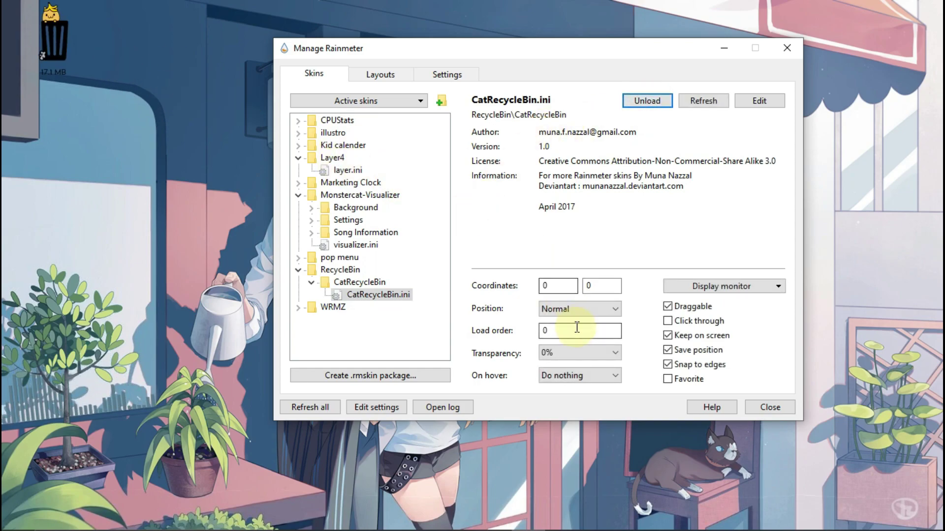
{"action": "left_click", "coordinate": [577, 324]}
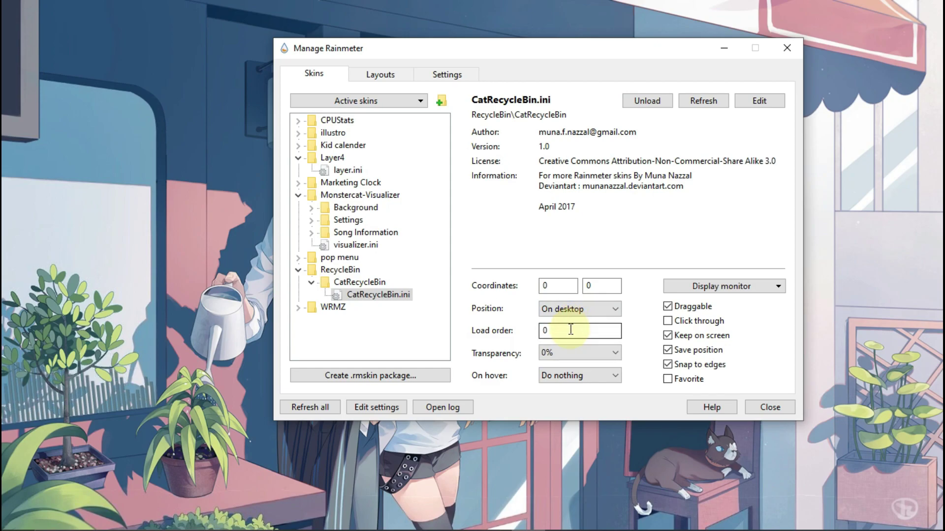
{"action": "double_click", "coordinate": [569, 331]}
{"action": "type", "text": "2"}
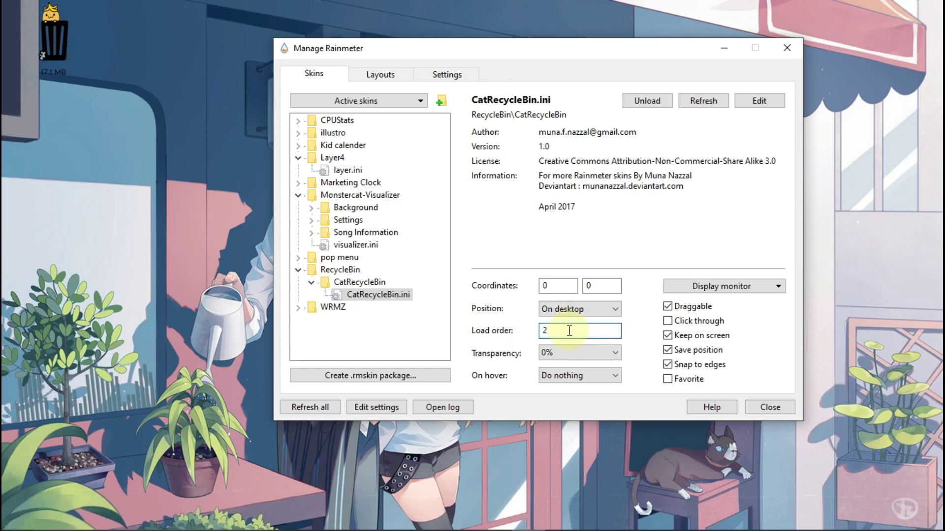
Move the cat recycle bin skin onto the wall above the potted plant, at about coordinates 1217, 328.
{"action": "left_click_drag", "start_coordinate": [64, 35], "coordinate": [896, 249]}
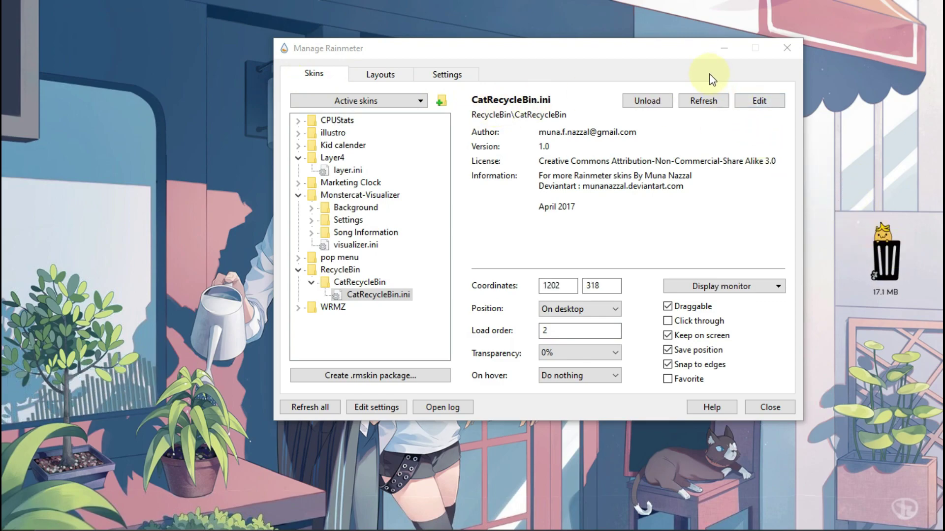
{"action": "left_click", "coordinate": [689, 48]}
{"action": "left_click_drag", "start_coordinate": [667, 50], "coordinate": [427, 32]}
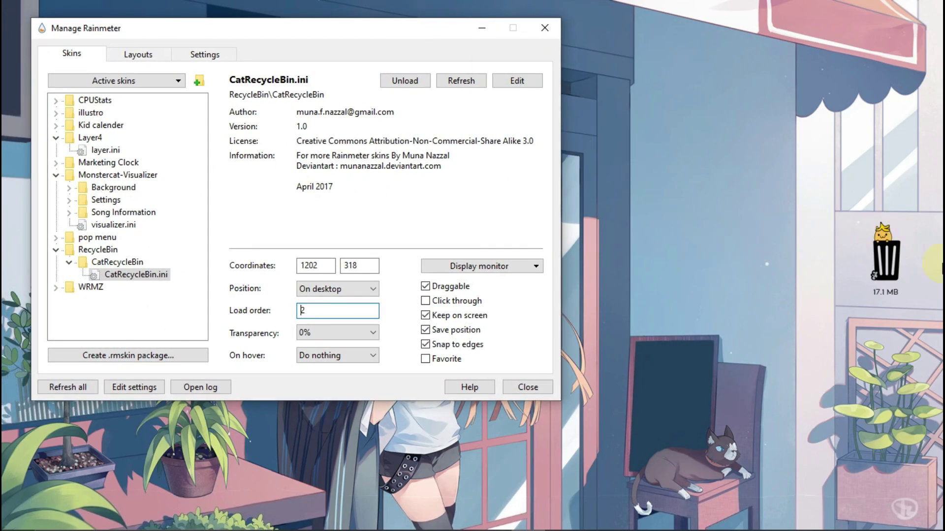
{"action": "left_click_drag", "start_coordinate": [884, 250], "coordinate": [893, 250]}
Set the CatRecycleBin skin's transparency to 30%, then increase it to 40%.
{"action": "right_click", "coordinate": [893, 250]}
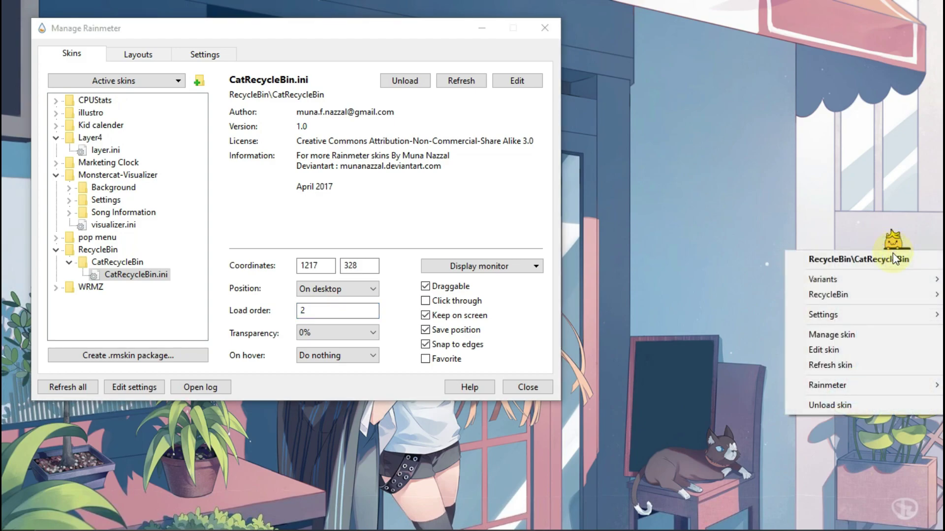
{"action": "mouse_move", "coordinate": [870, 316]}
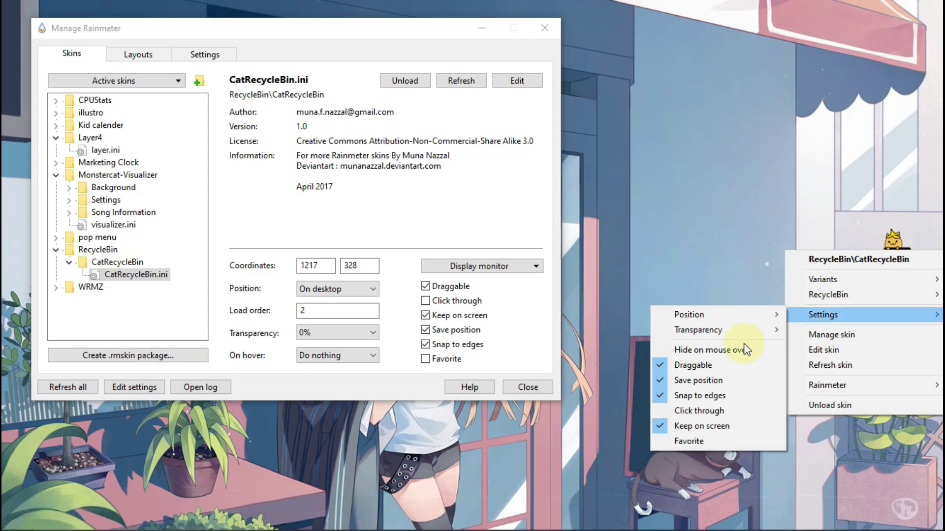
{"action": "mouse_move", "coordinate": [714, 333]}
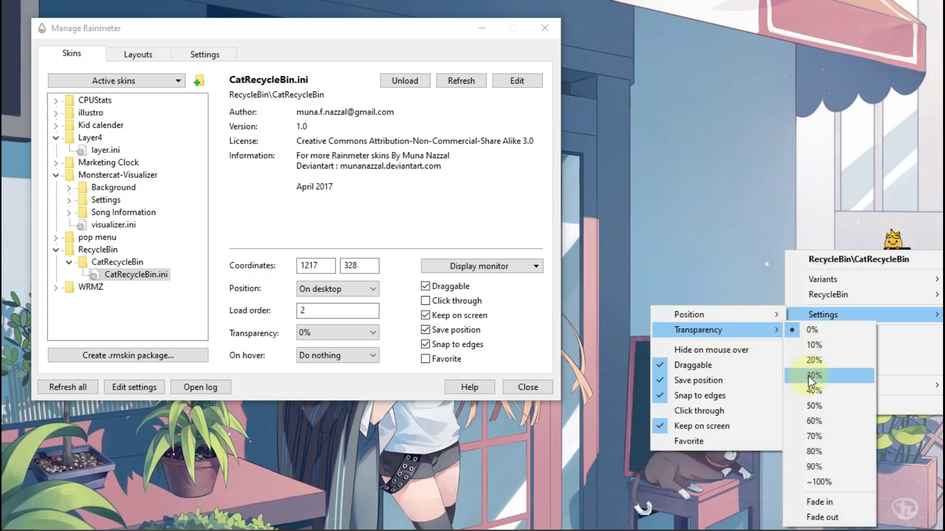
{"action": "left_click", "coordinate": [810, 375]}
{"action": "right_click", "coordinate": [900, 275]}
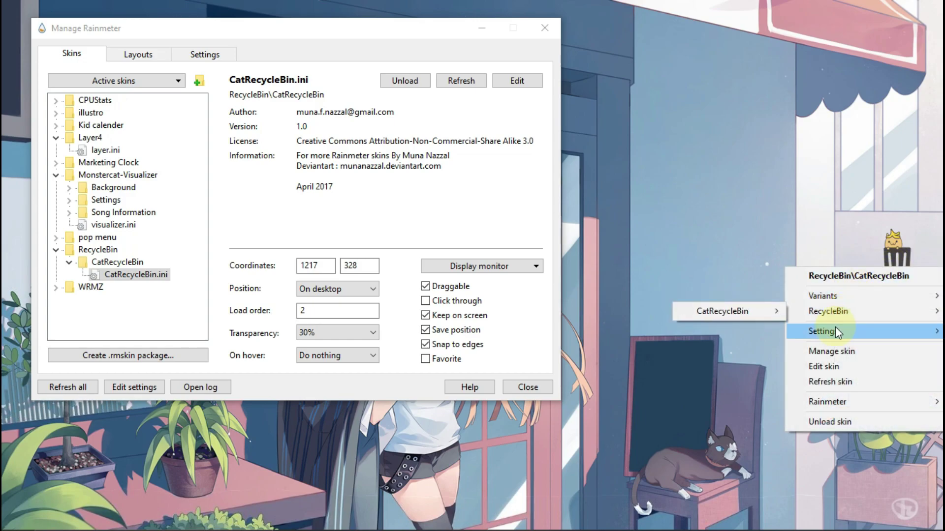
{"action": "mouse_move", "coordinate": [836, 328]}
{"action": "mouse_move", "coordinate": [768, 351]}
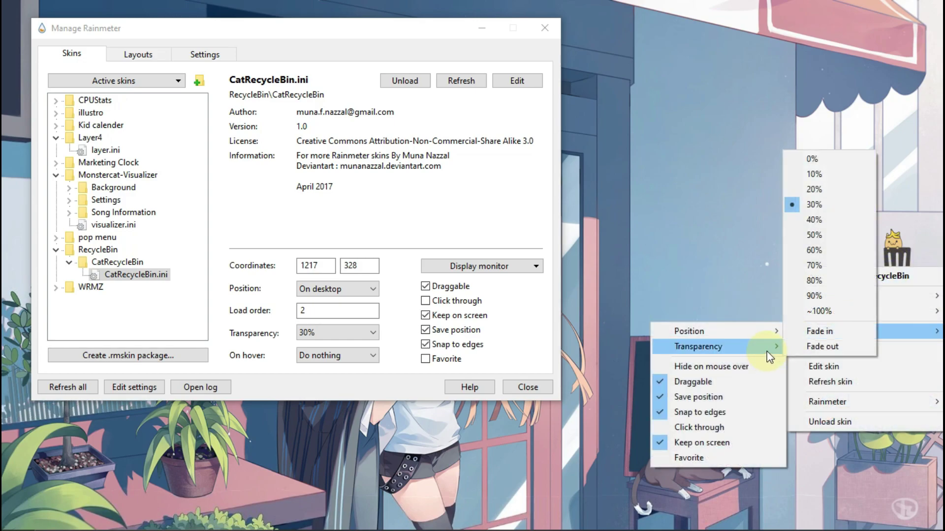
{"action": "left_click", "coordinate": [818, 222]}
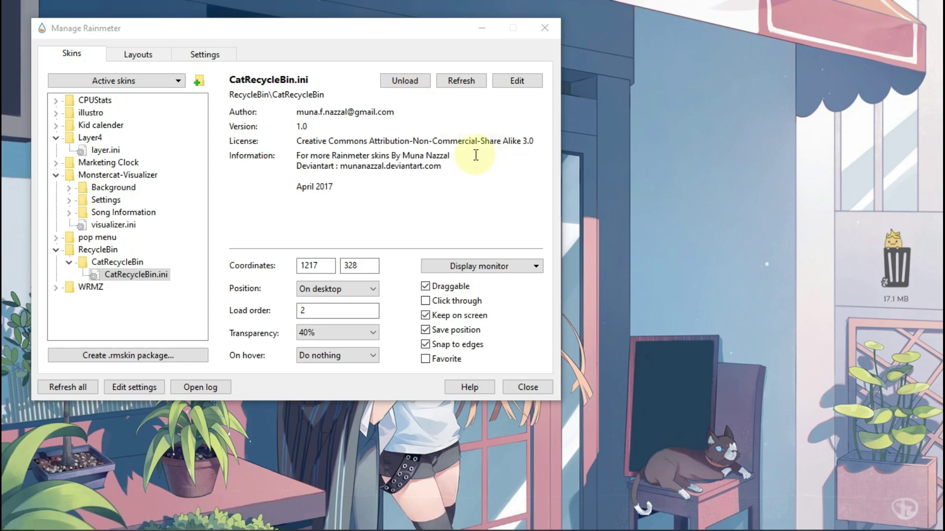
Load the Kid calender.ini skin and shift its date display slightly down to about coordinates 0, 33.
{"action": "left_click_drag", "start_coordinate": [316, 27], "coordinate": [371, 152]}
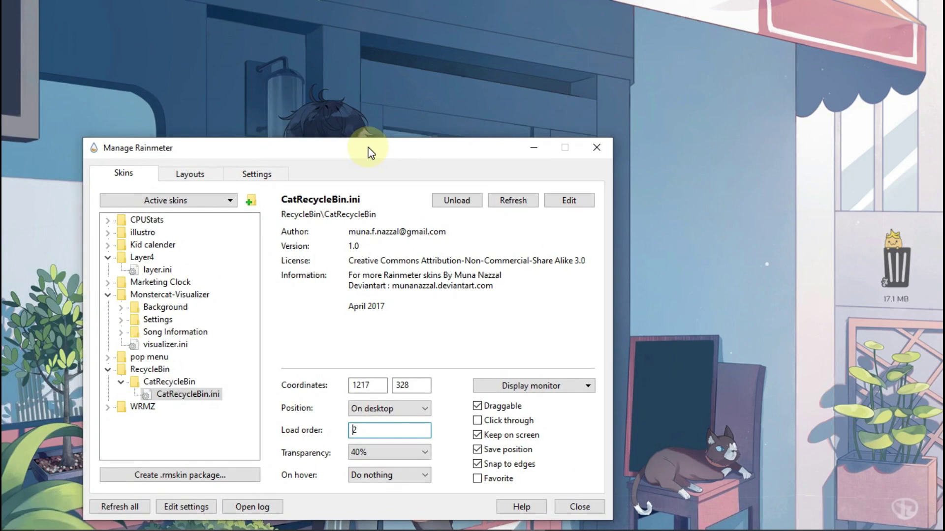
{"action": "double_click", "coordinate": [155, 244]}
{"action": "left_click", "coordinate": [160, 257]}
{"action": "left_click", "coordinate": [448, 200]}
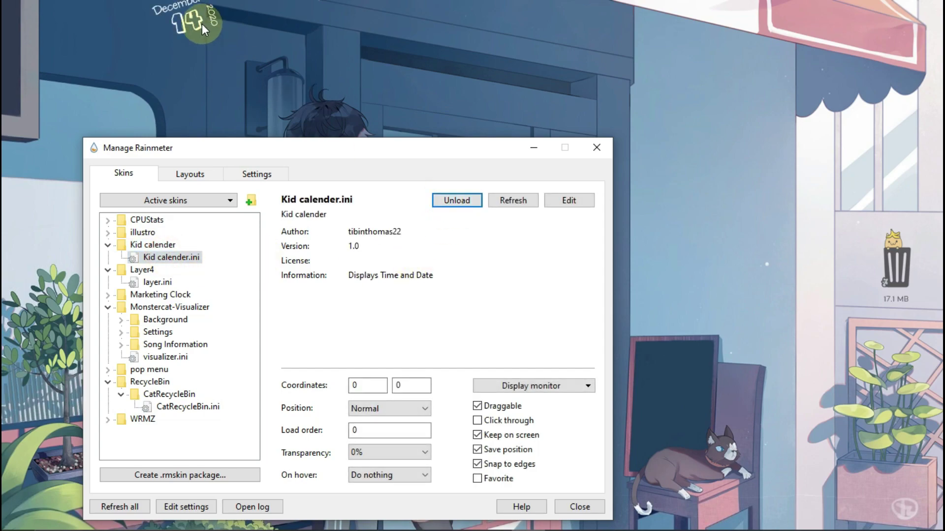
{"action": "left_click_drag", "start_coordinate": [185, 4], "coordinate": [185, 14]}
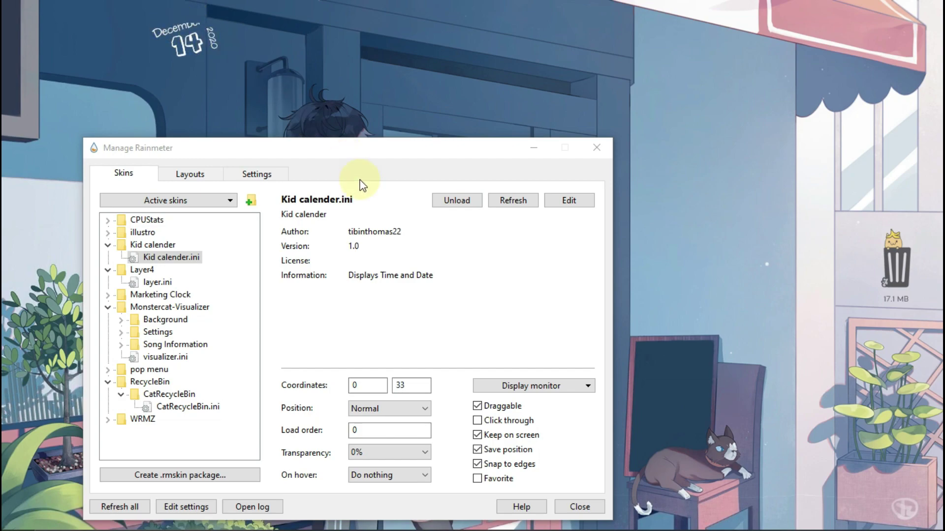
Set Kid calender.ini's position to On desktop and its load order to 2.
{"action": "left_click", "coordinate": [418, 408]}
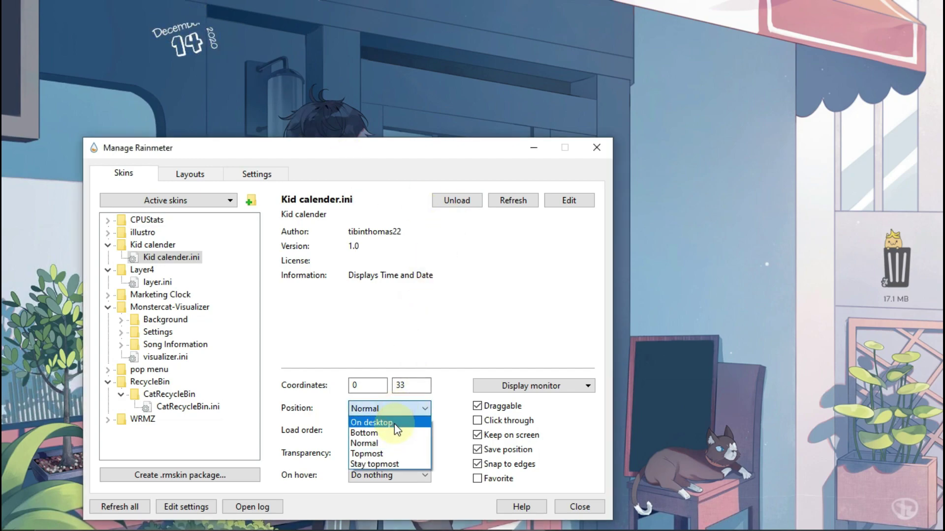
{"action": "left_click", "coordinate": [394, 424]}
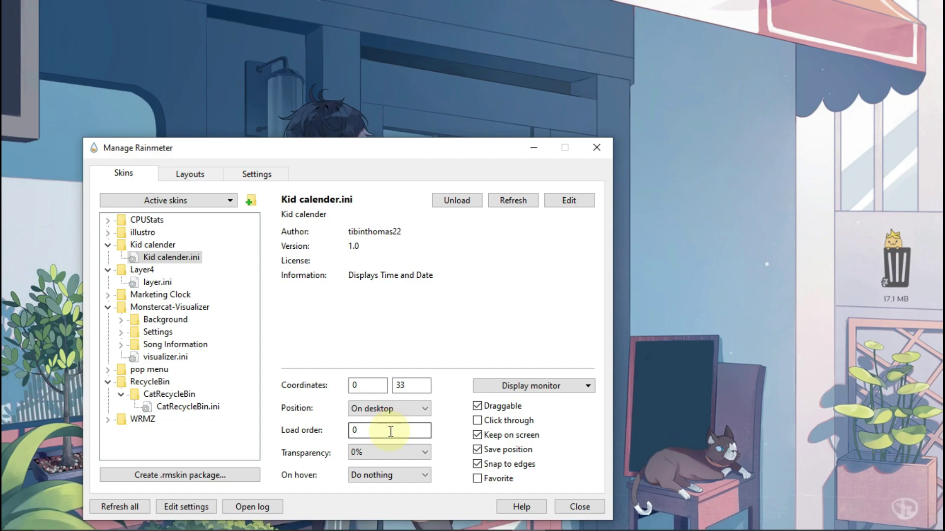
{"action": "double_click", "coordinate": [391, 431]}
{"action": "type", "text": "2"}
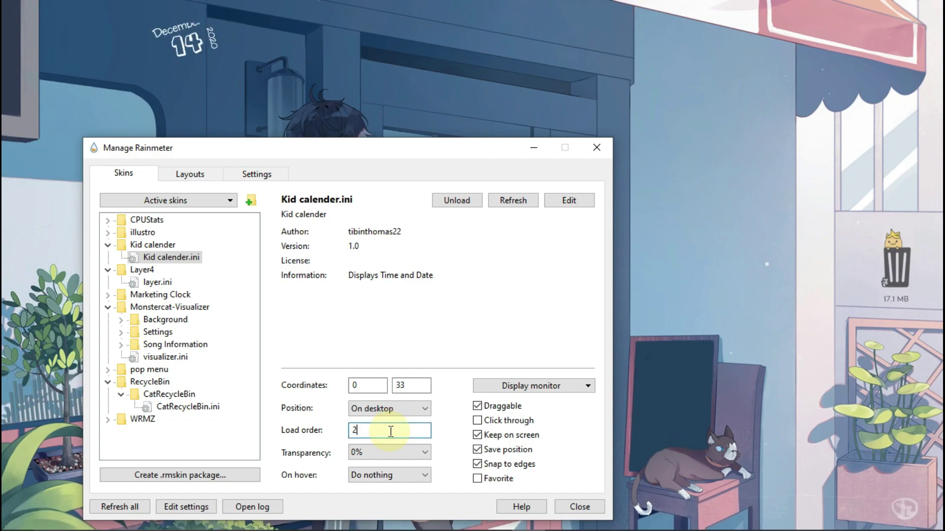
Move the calendar skin onto the upper part of the chalkboard behind the cat, at about coordinates 708, 501.
{"action": "left_click_drag", "start_coordinate": [393, 149], "coordinate": [280, 114]}
{"action": "left_click", "coordinate": [175, 28]}
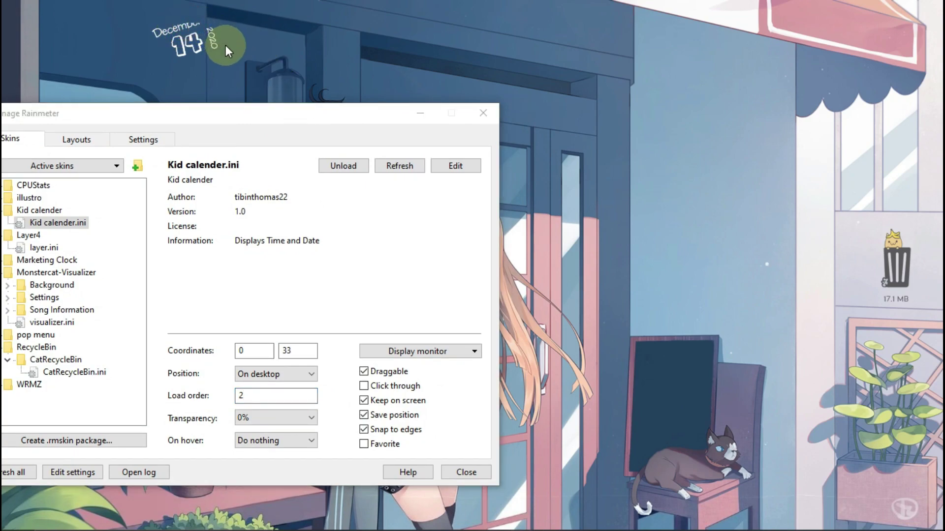
{"action": "left_click_drag", "start_coordinate": [212, 37], "coordinate": [697, 358]}
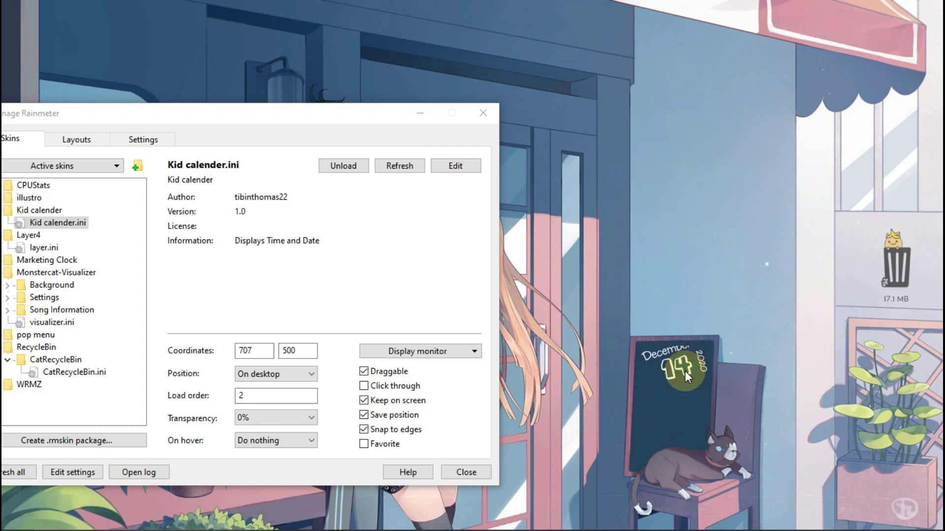
{"action": "left_click", "coordinate": [673, 366]}
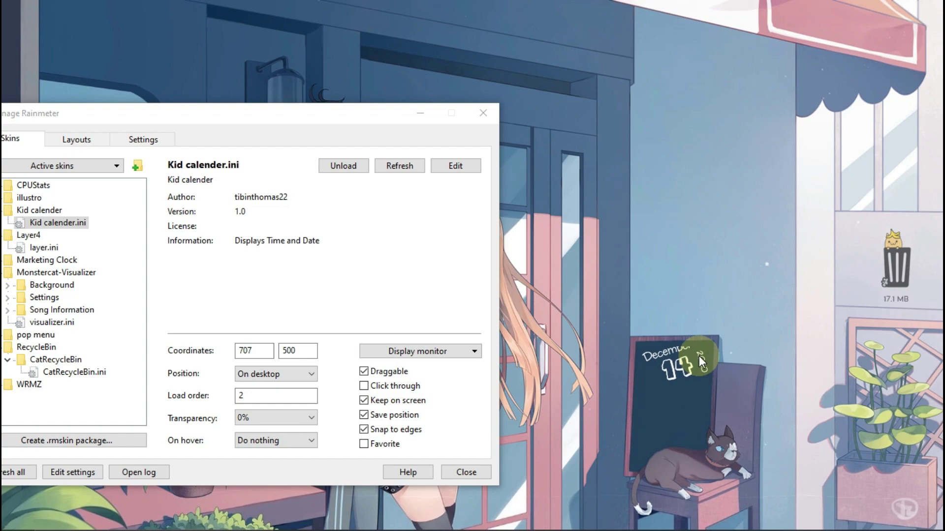
Load the cpu.ini skin from the CPUStats folder.
{"action": "left_click_drag", "start_coordinate": [223, 108], "coordinate": [286, 112]}
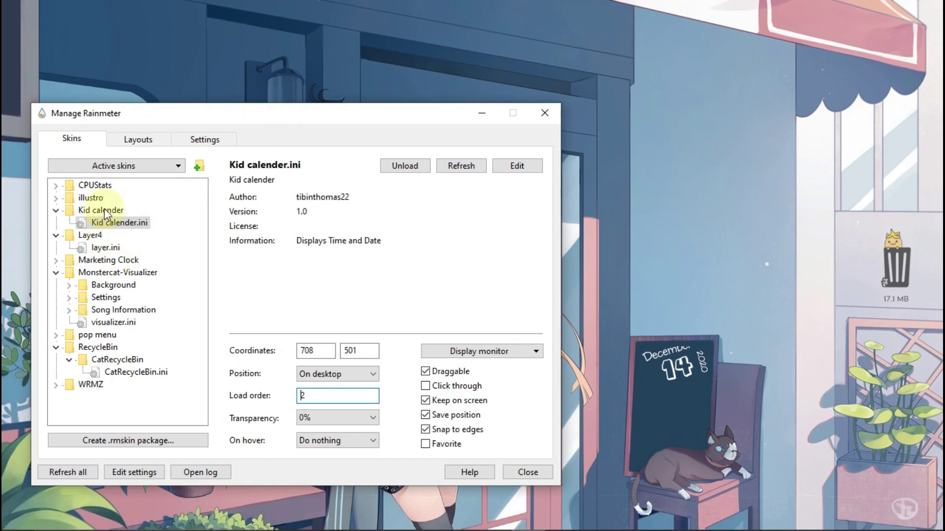
{"action": "double_click", "coordinate": [102, 189]}
{"action": "left_click", "coordinate": [102, 198]}
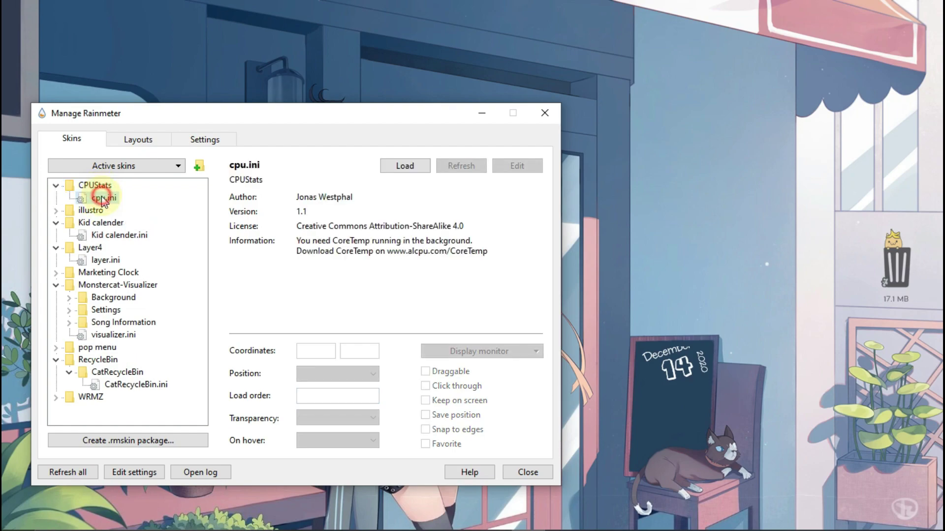
{"action": "left_click", "coordinate": [420, 165]}
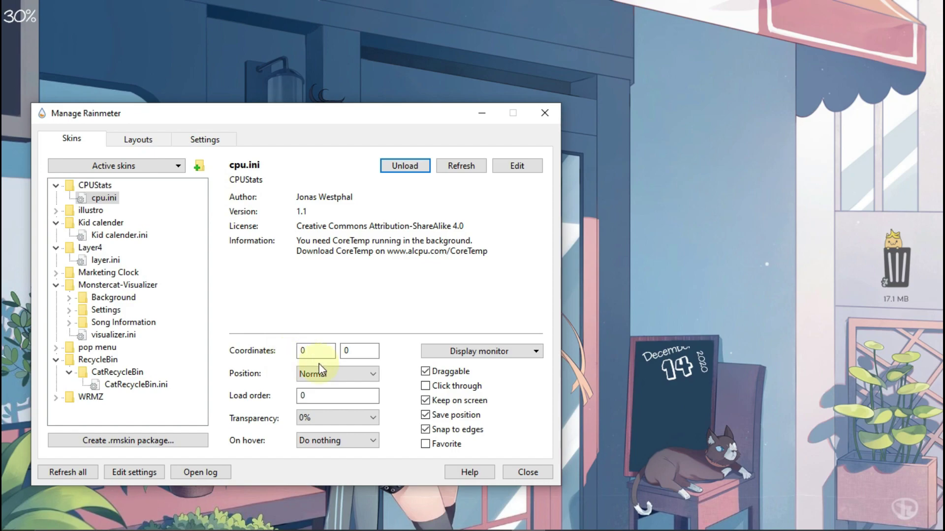
Set cpu.ini's position to On desktop and its load order to 2.
{"action": "left_click", "coordinate": [355, 374]}
{"action": "left_click", "coordinate": [341, 389]}
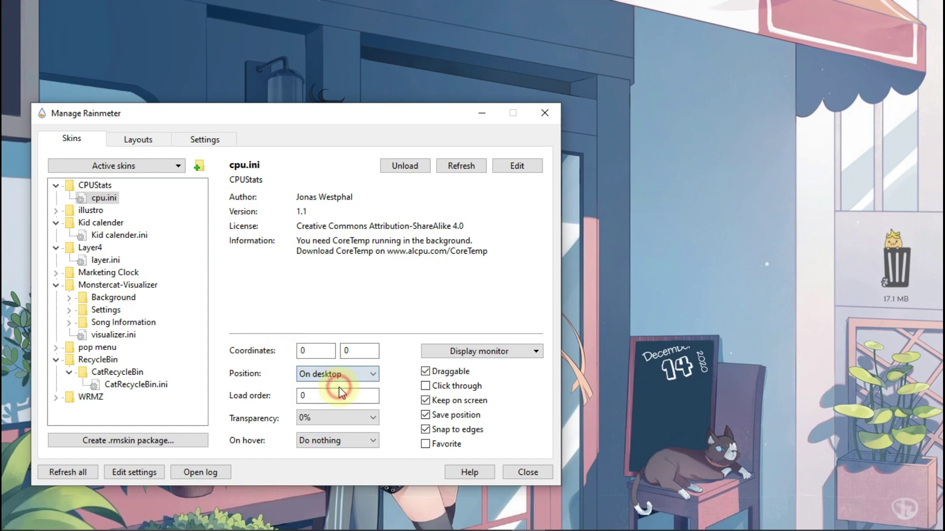
{"action": "double_click", "coordinate": [337, 393]}
{"action": "type", "text": "2"}
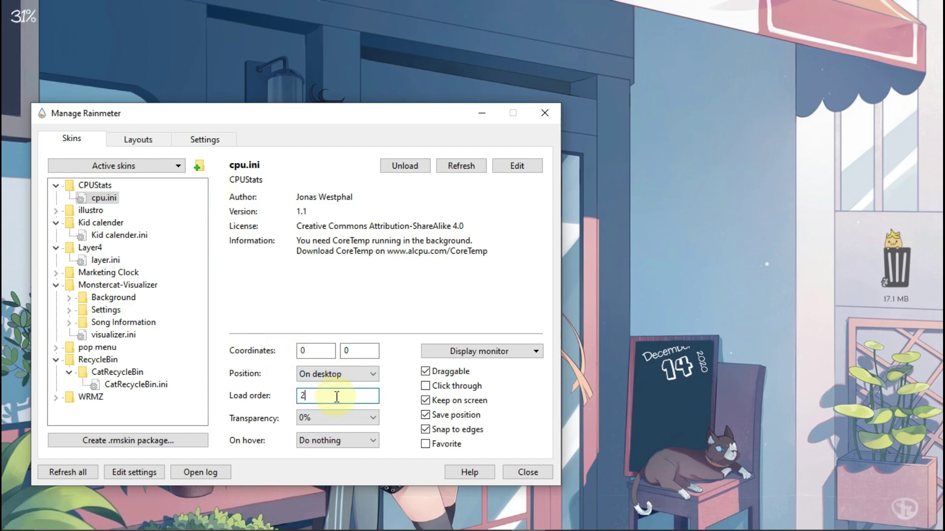
Move the CPU percentage skin onto the chalkboard below the date, at about coordinates 960, 559.
{"action": "left_click", "coordinate": [30, 15]}
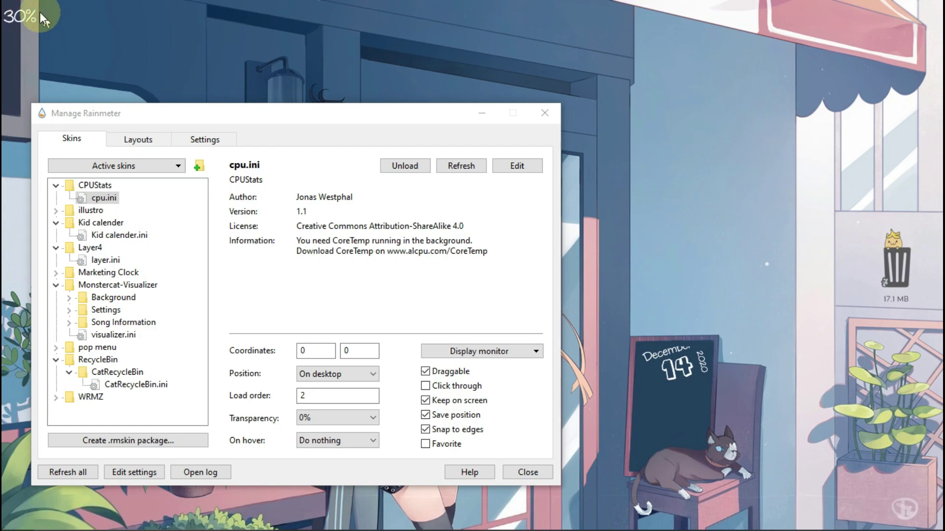
{"action": "left_click_drag", "start_coordinate": [29, 15], "coordinate": [641, 401]}
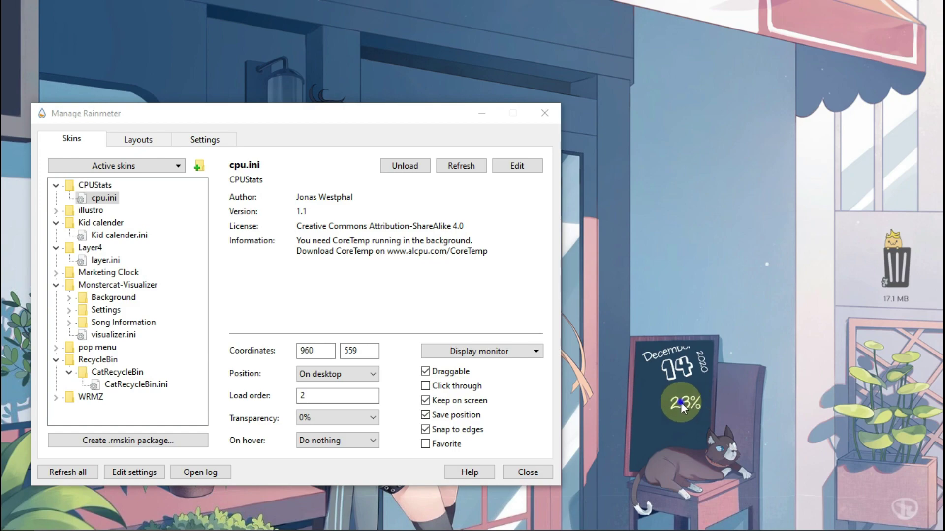
Set the transparency of the CPU percentage skin on the chalkboard to 20%.
{"action": "right_click", "coordinate": [680, 402]}
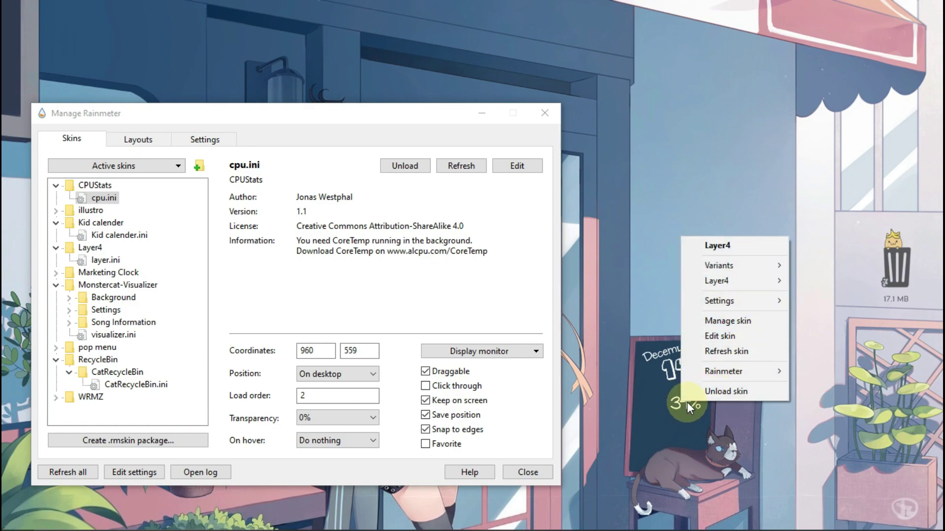
{"action": "right_click", "coordinate": [689, 406]}
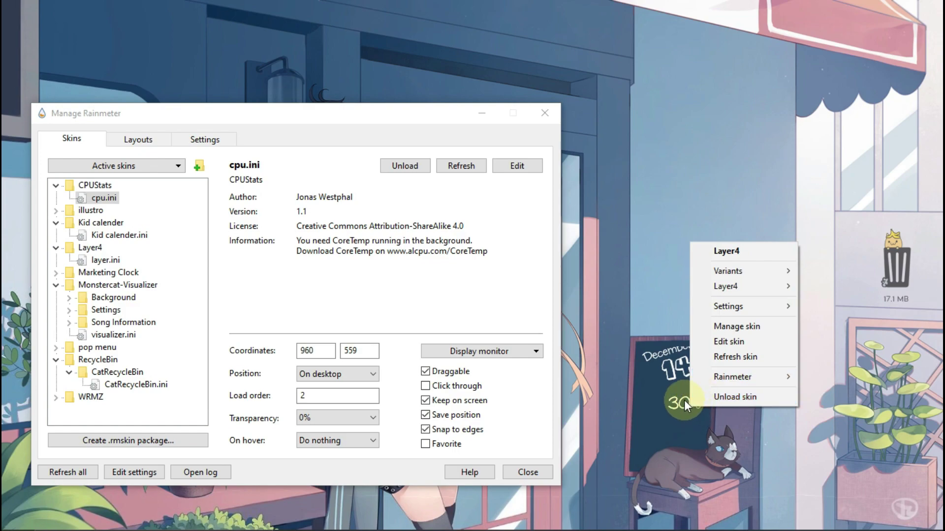
{"action": "right_click", "coordinate": [684, 400]}
{"action": "right_click", "coordinate": [697, 403]}
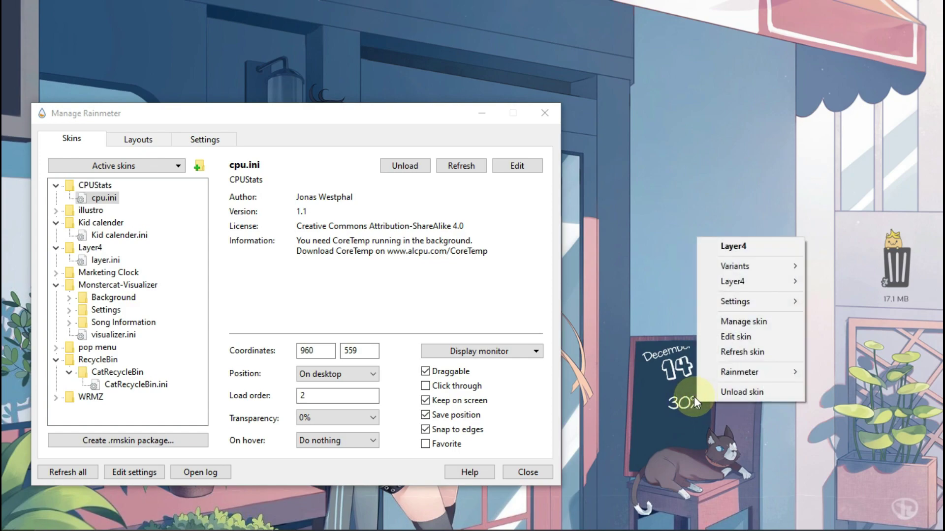
{"action": "right_click", "coordinate": [690, 396]}
{"action": "left_click", "coordinate": [686, 400]}
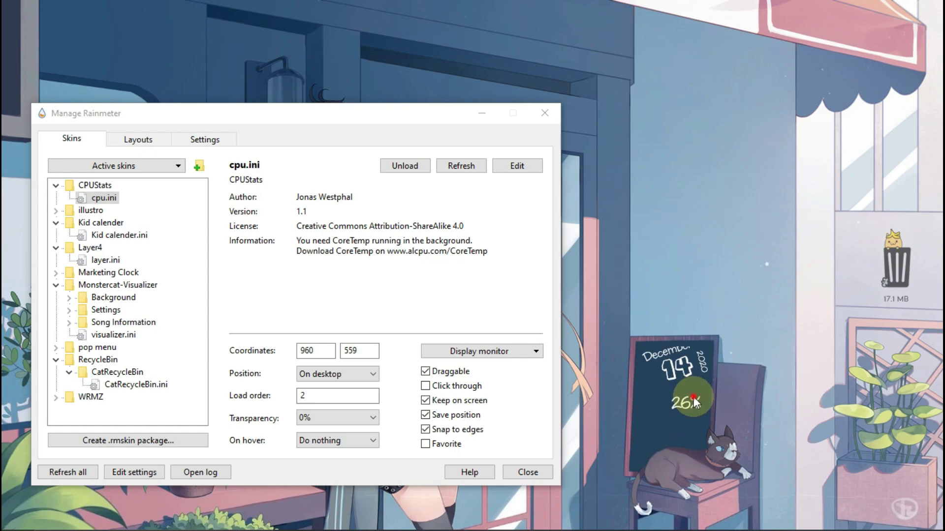
{"action": "right_click", "coordinate": [690, 399]}
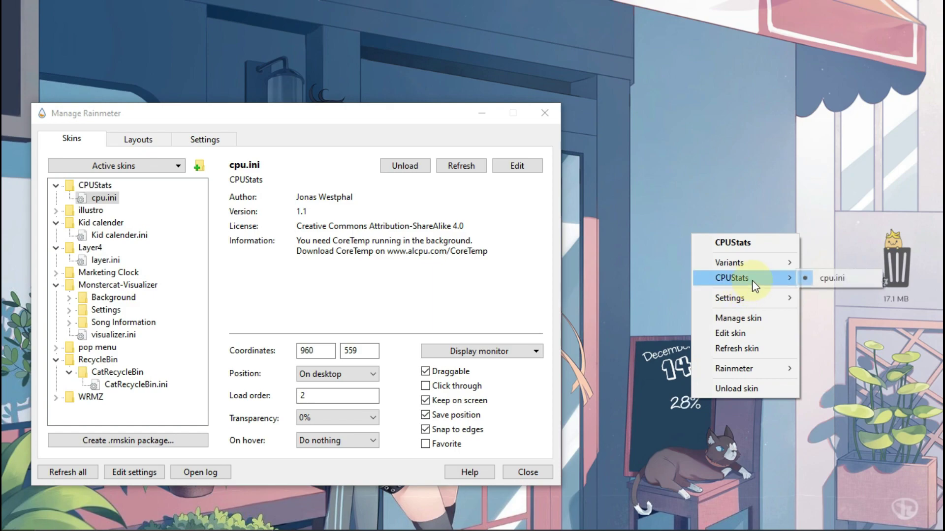
{"action": "mouse_move", "coordinate": [753, 299]}
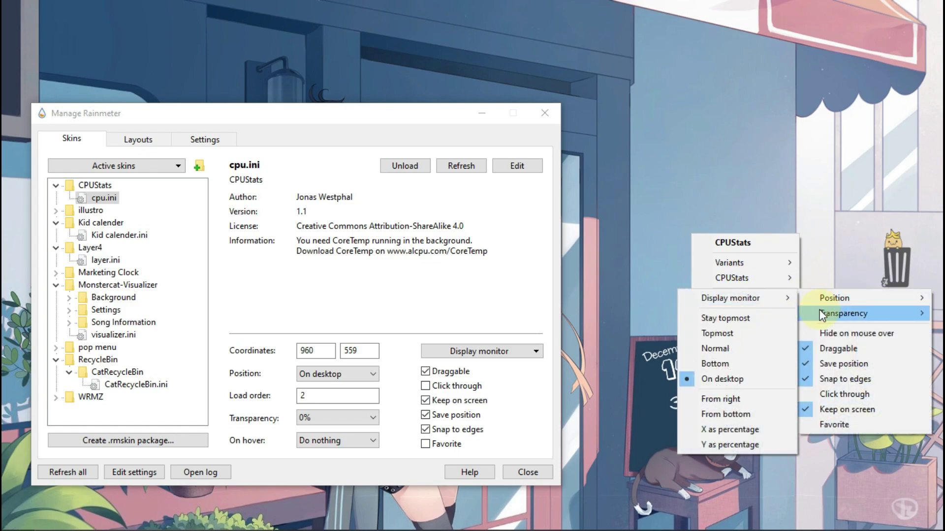
{"action": "mouse_move", "coordinate": [841, 313]}
{"action": "left_click", "coordinate": [757, 342]}
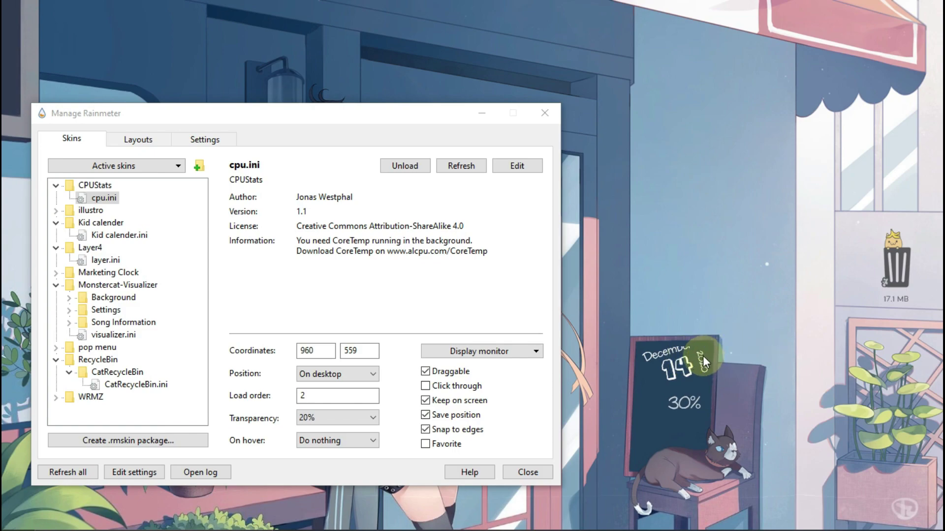
Try to set the calendar skin's transparency to 20%.
{"action": "right_click", "coordinate": [703, 356]}
{"action": "mouse_move", "coordinate": [745, 421]}
{"action": "mouse_move", "coordinate": [893, 313]}
{"action": "left_click", "coordinate": [784, 338]}
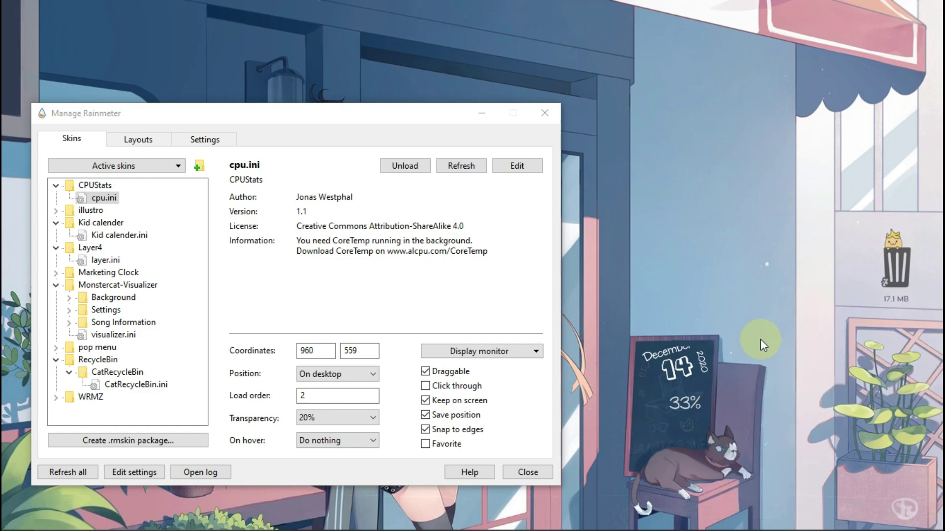
Set the Layer4 skin's transparency back to 0%.
{"action": "right_click", "coordinate": [707, 378]}
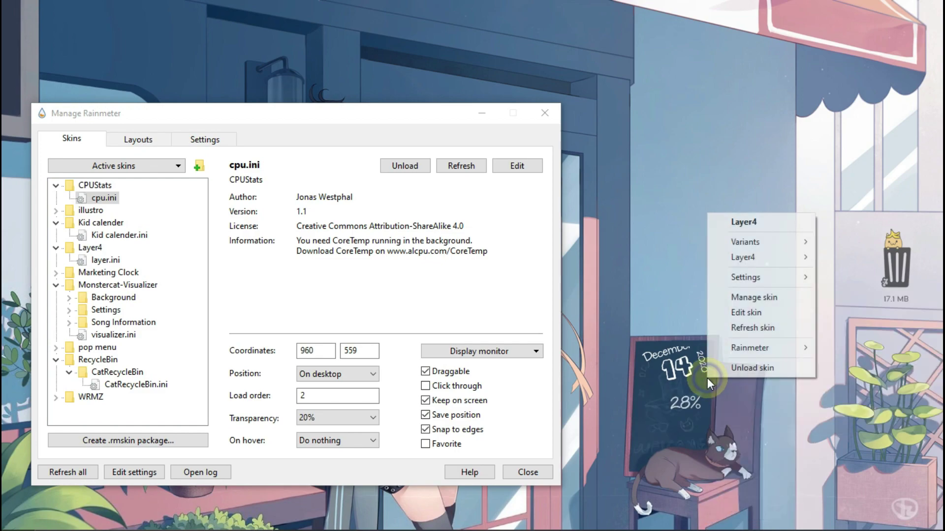
{"action": "mouse_move", "coordinate": [784, 281]}
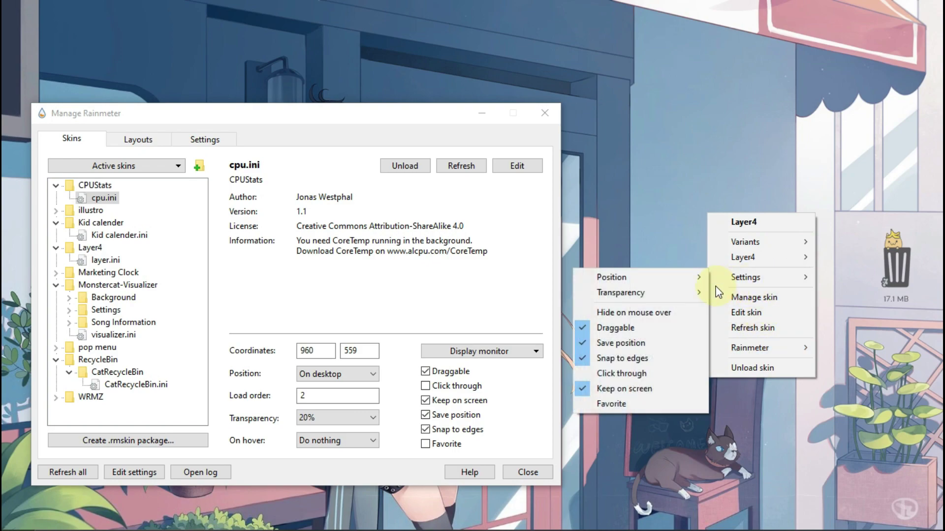
{"action": "mouse_move", "coordinate": [677, 294]}
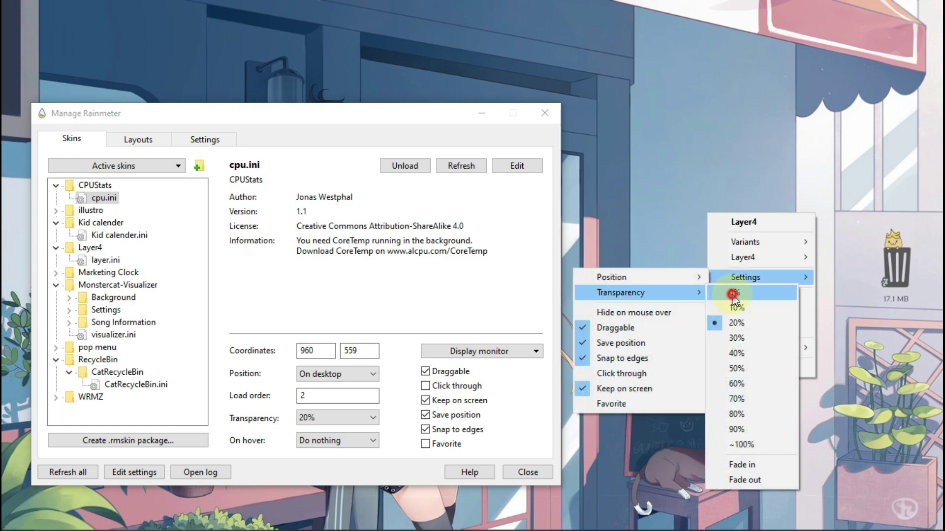
{"action": "left_click", "coordinate": [733, 293]}
Set the Kid calender skin's transparency to 20%.
{"action": "right_click", "coordinate": [700, 355]}
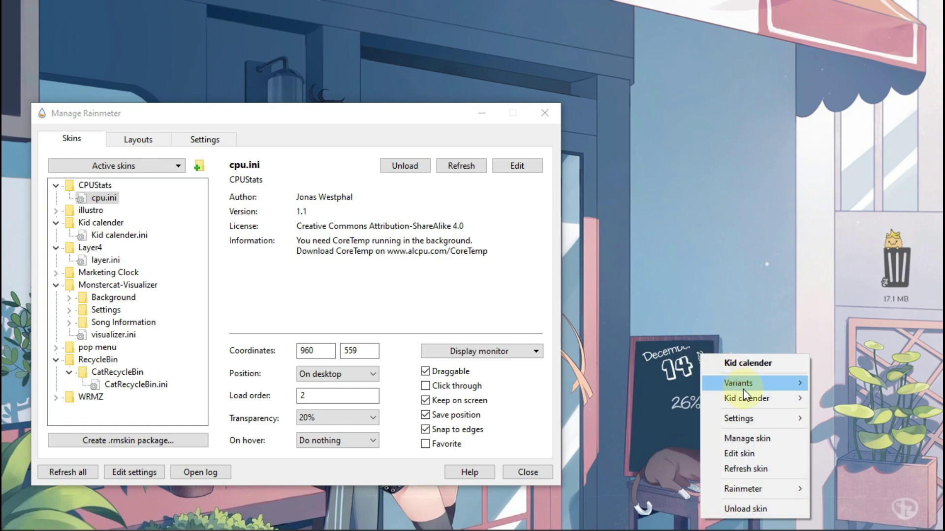
{"action": "mouse_move", "coordinate": [754, 420]}
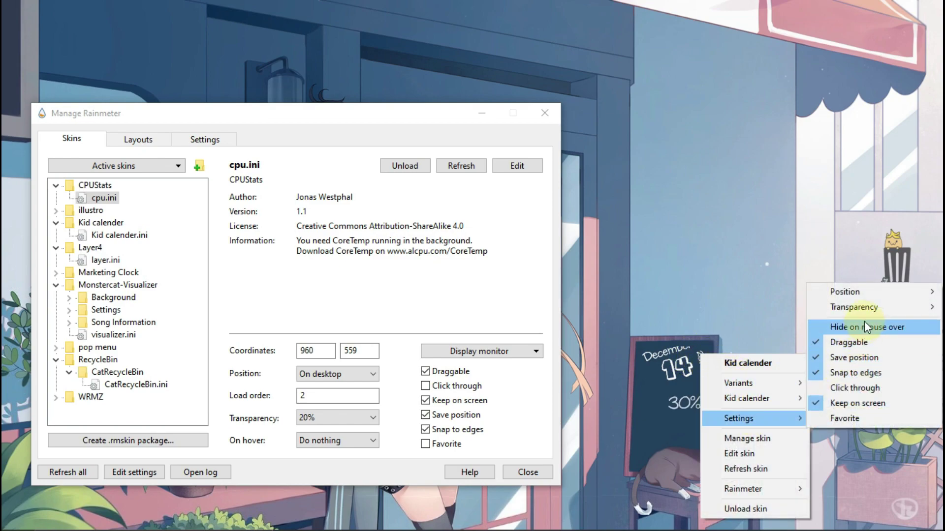
{"action": "mouse_move", "coordinate": [864, 310]}
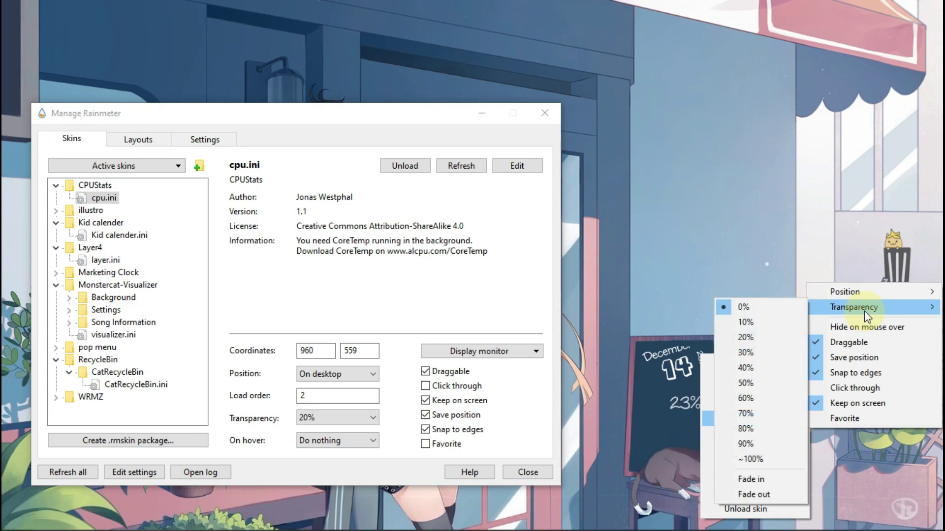
{"action": "left_click", "coordinate": [780, 336]}
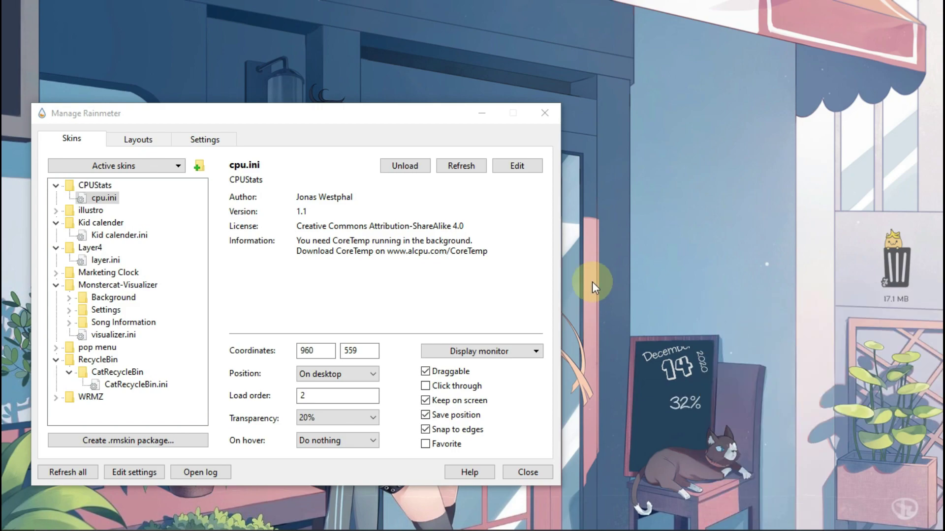
Load the Time.ini skin from the Marketing Clock folder.
{"action": "double_click", "coordinate": [103, 273]}
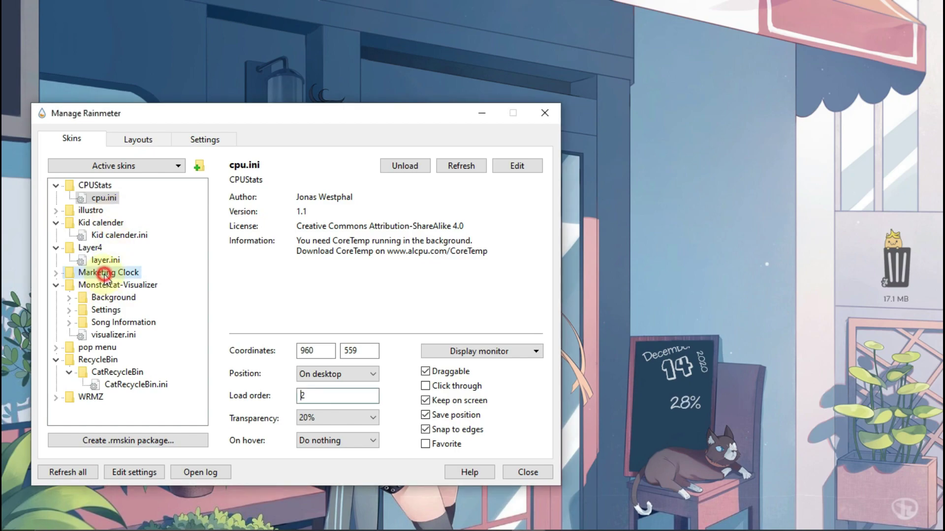
{"action": "left_click_drag", "start_coordinate": [248, 108], "coordinate": [487, 67]}
{"action": "left_click", "coordinate": [358, 243]}
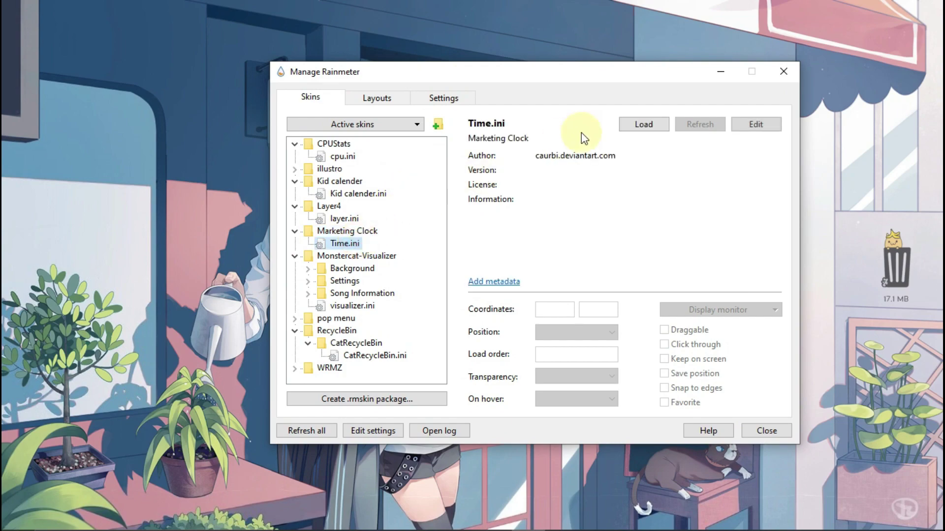
{"action": "left_click", "coordinate": [641, 125]}
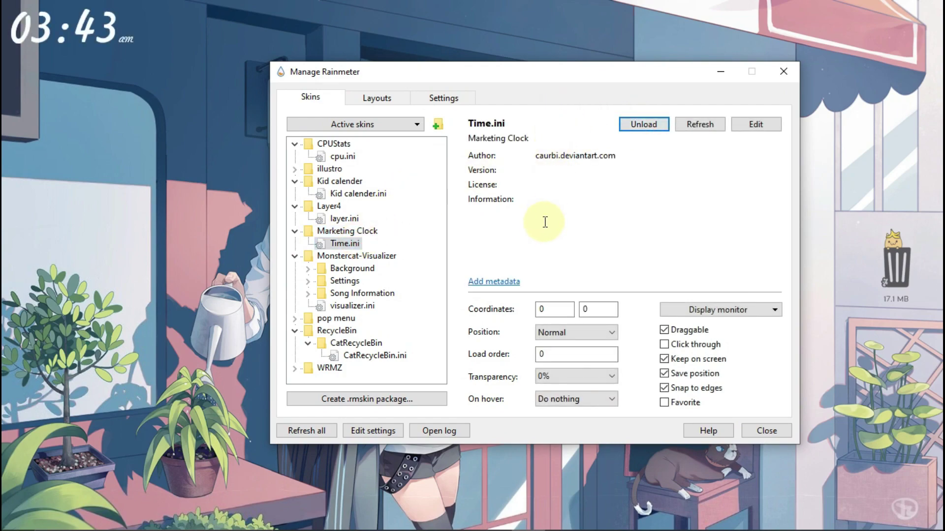
Set Time.ini's position to On desktop and its load order to 2.
{"action": "left_click", "coordinate": [587, 333]}
{"action": "left_click", "coordinate": [579, 346]}
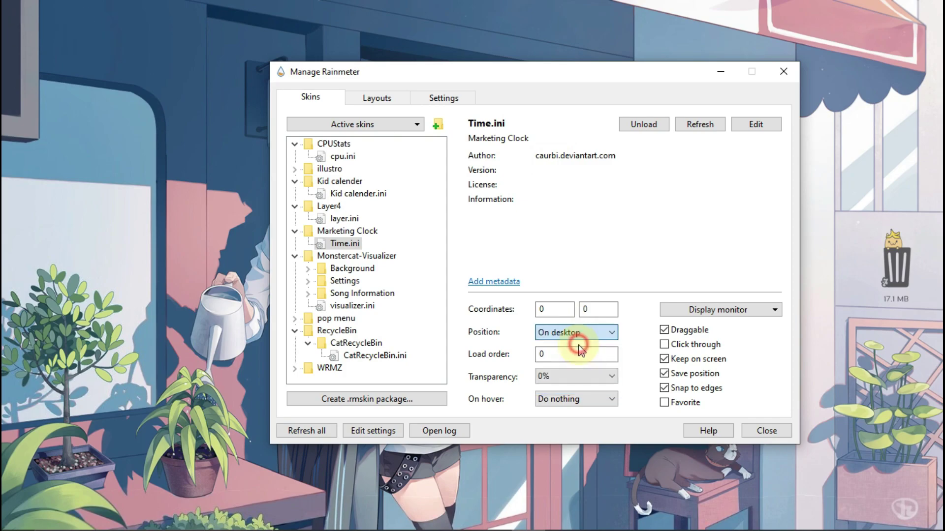
{"action": "left_click", "coordinate": [575, 354]}
{"action": "type", "text": "2"}
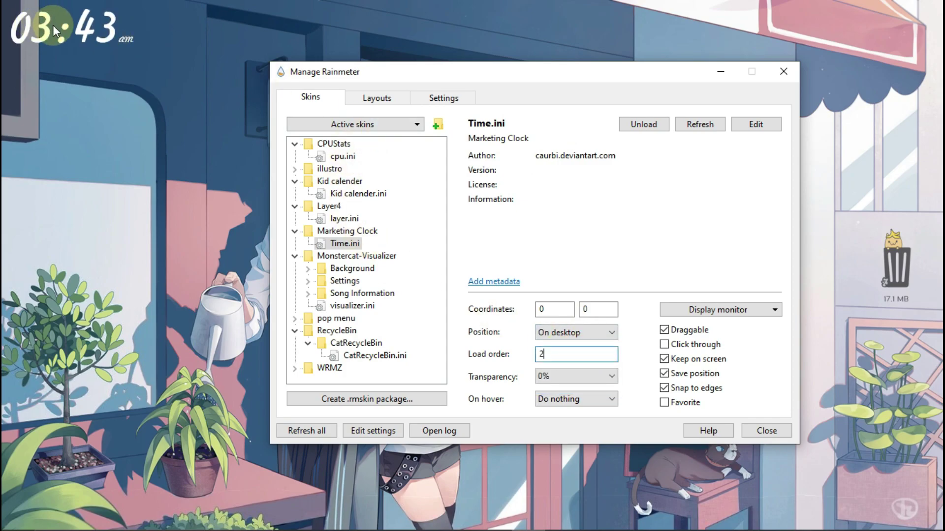
Move the clock skin onto the pale window pane above the potted tree and turn off its Snap to edges and Keep on screen options.
{"action": "left_click_drag", "start_coordinate": [42, 26], "coordinate": [45, 206]}
{"action": "right_click", "coordinate": [45, 206]}
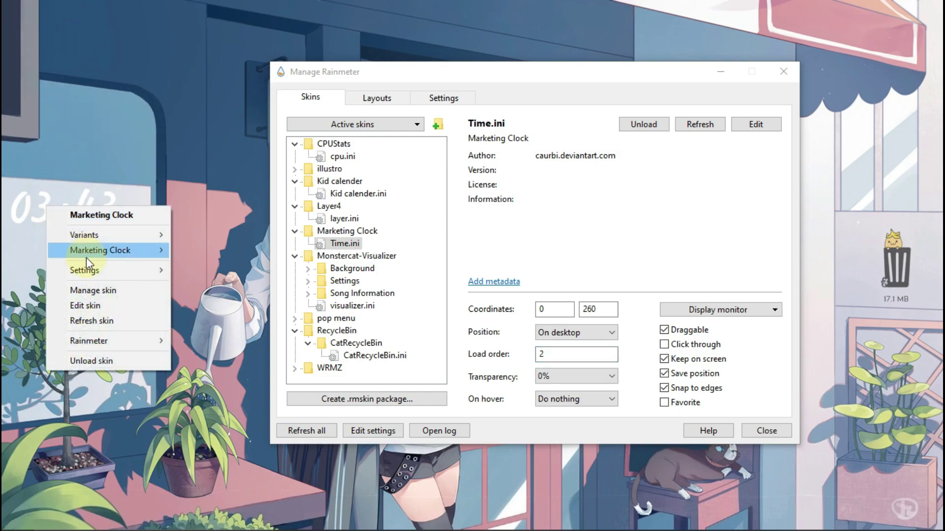
{"action": "left_click", "coordinate": [129, 270]}
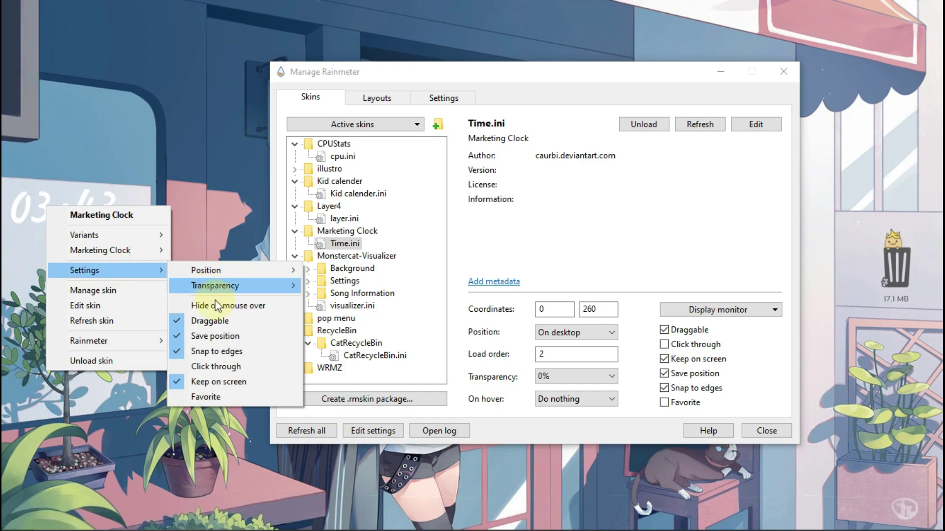
{"action": "left_click", "coordinate": [213, 351]}
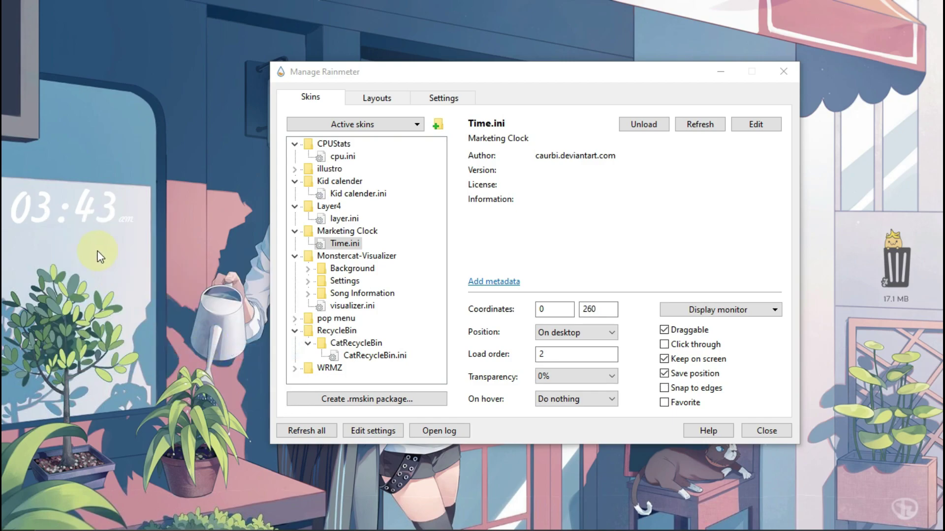
{"action": "right_click", "coordinate": [85, 213]}
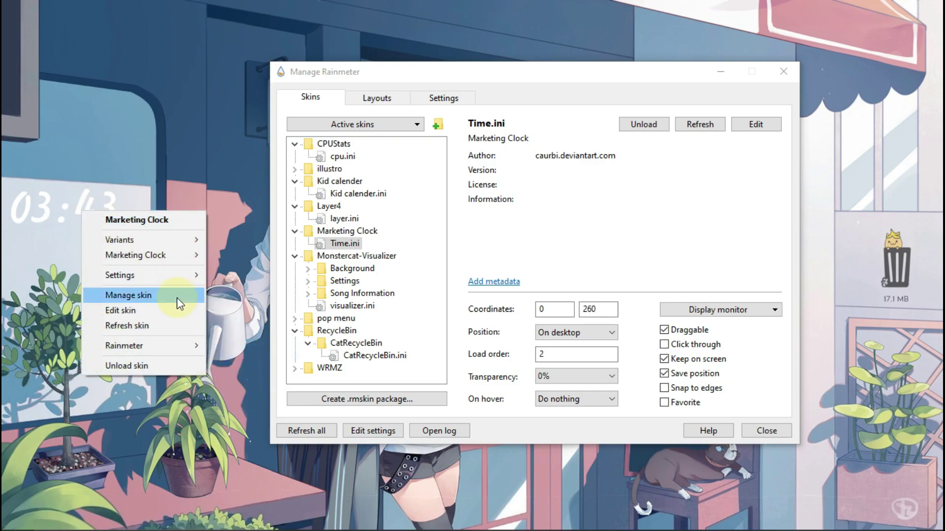
{"action": "left_click", "coordinate": [182, 274]}
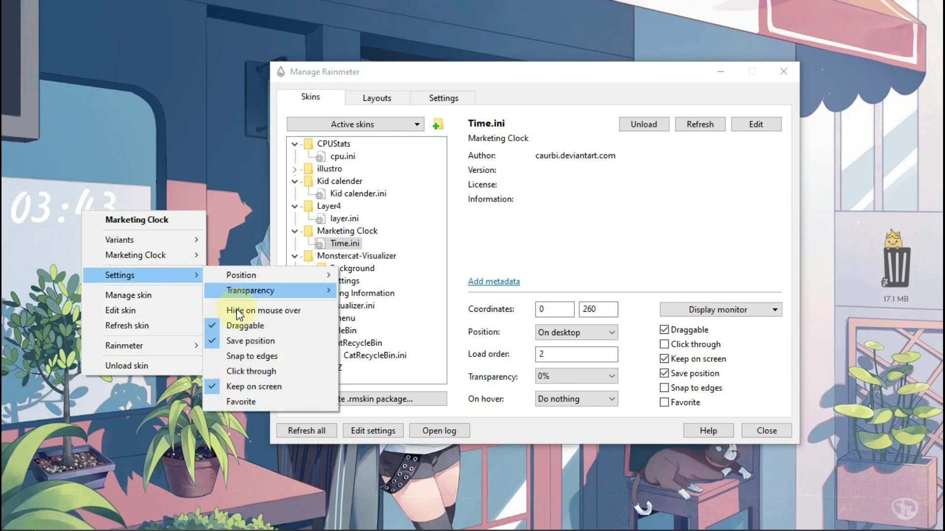
{"action": "left_click", "coordinate": [239, 387]}
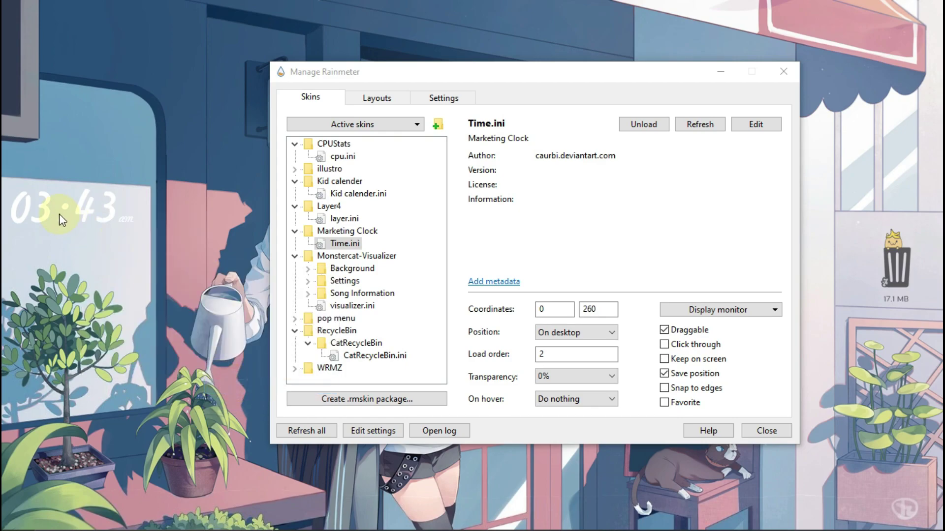
Nudge the clock skin to coordinates 2, 259 and set its transparency to 10%.
{"action": "left_click_drag", "start_coordinate": [28, 205], "coordinate": [28, 202]}
{"action": "left_click_drag", "start_coordinate": [28, 200], "coordinate": [30, 201]}
{"action": "right_click", "coordinate": [29, 200]}
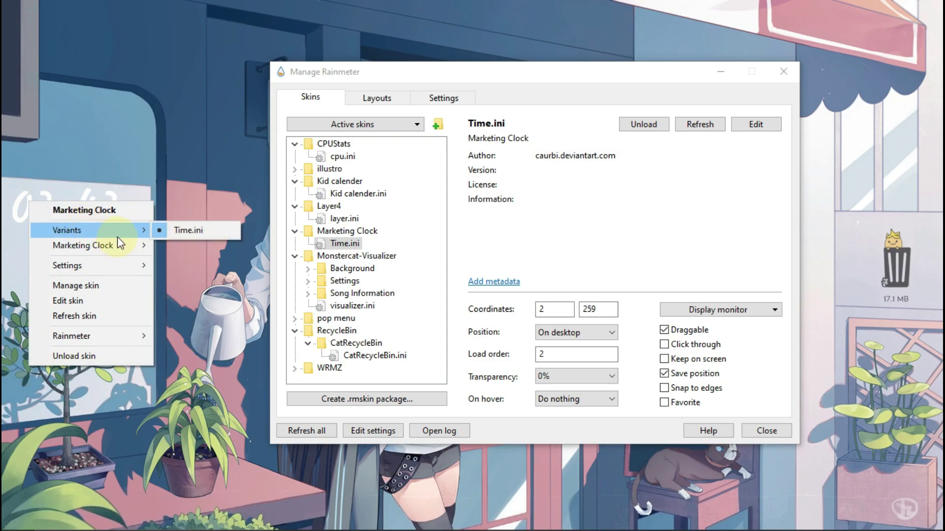
{"action": "mouse_move", "coordinate": [134, 263]}
{"action": "mouse_move", "coordinate": [246, 281]}
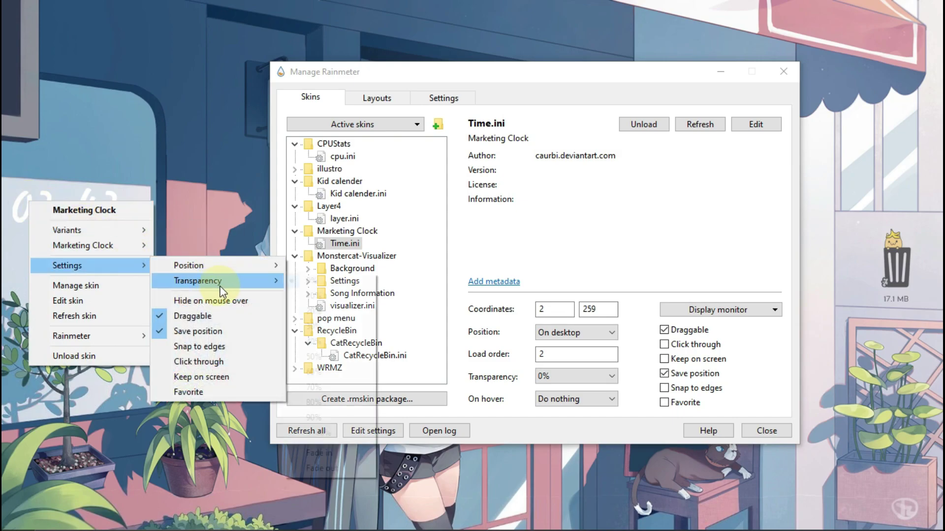
{"action": "left_click", "coordinate": [310, 297]}
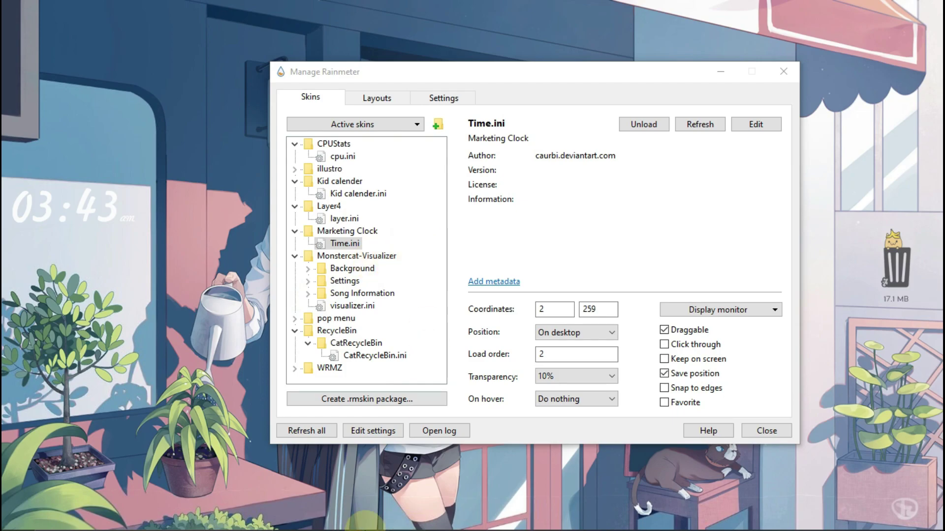
Switch to the music player, start playing Big City Boi and minimize the player window.
{"action": "mouse_move", "coordinate": [364, 529]}
{"action": "left_click", "coordinate": [494, 526]}
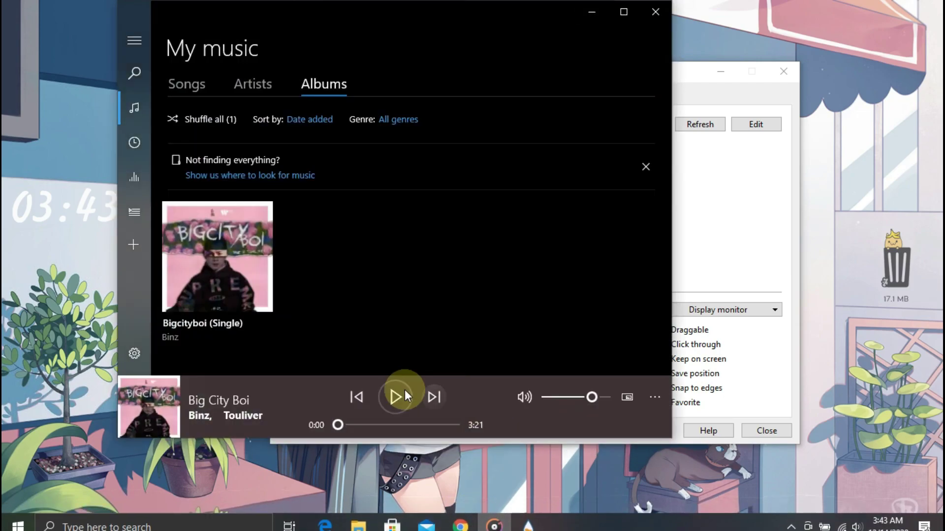
{"action": "left_click", "coordinate": [403, 395]}
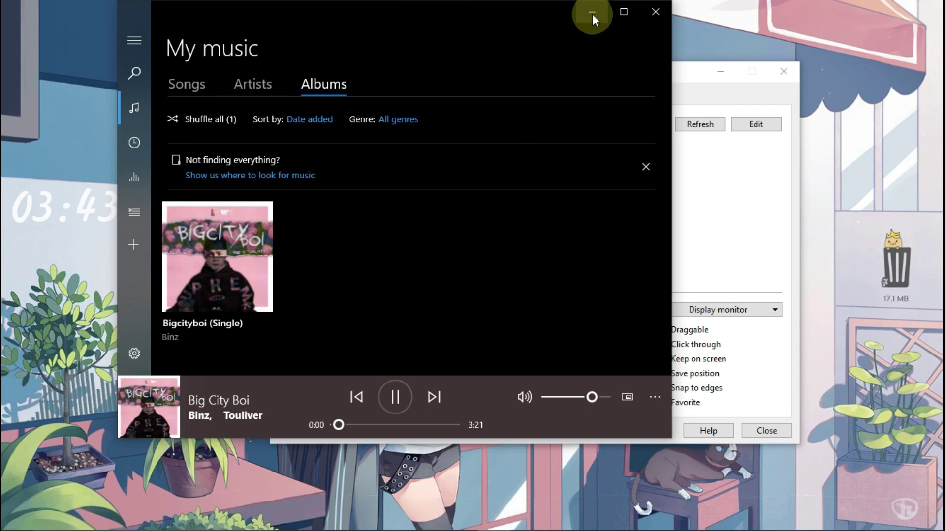
{"action": "left_click", "coordinate": [591, 14]}
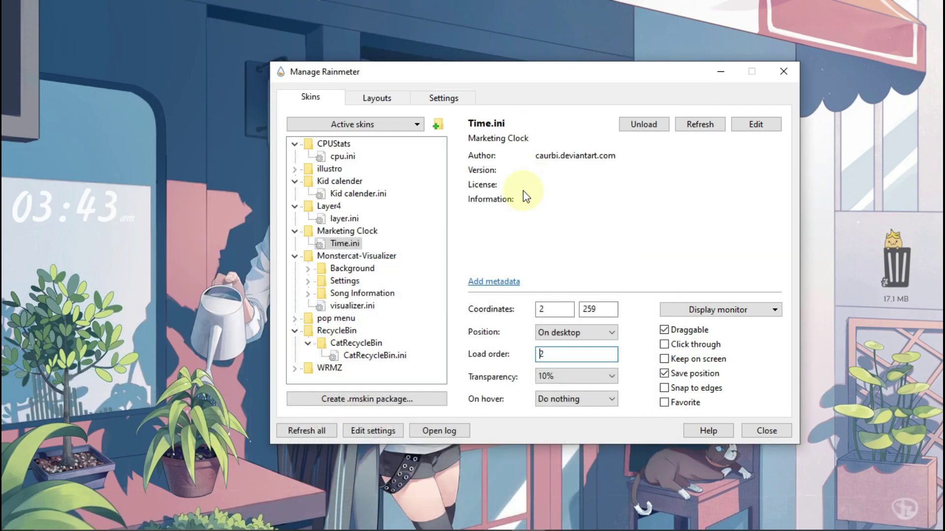
Load the light.ini skin from the pop menu folder.
{"action": "left_click_drag", "start_coordinate": [592, 71], "coordinate": [513, 118]}
{"action": "double_click", "coordinate": [272, 369]}
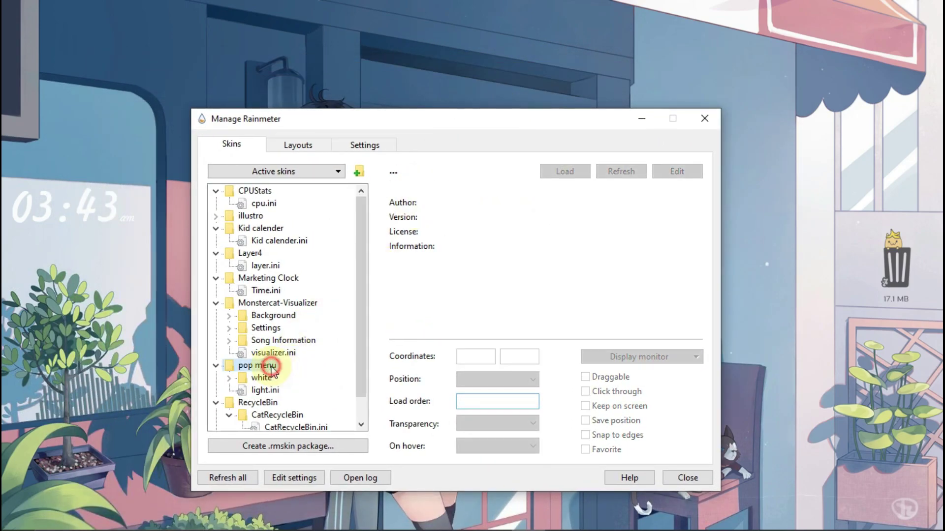
{"action": "double_click", "coordinate": [266, 391]}
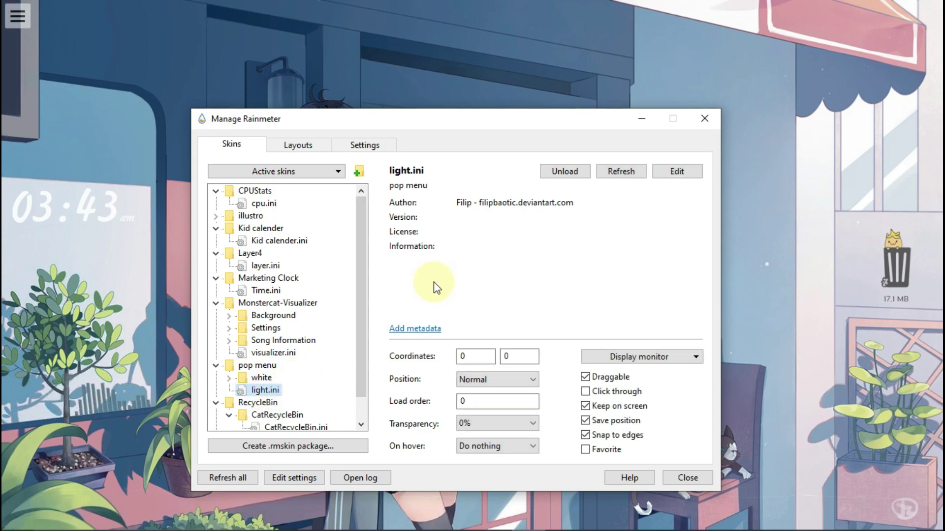
{"action": "double_click", "coordinate": [265, 378]}
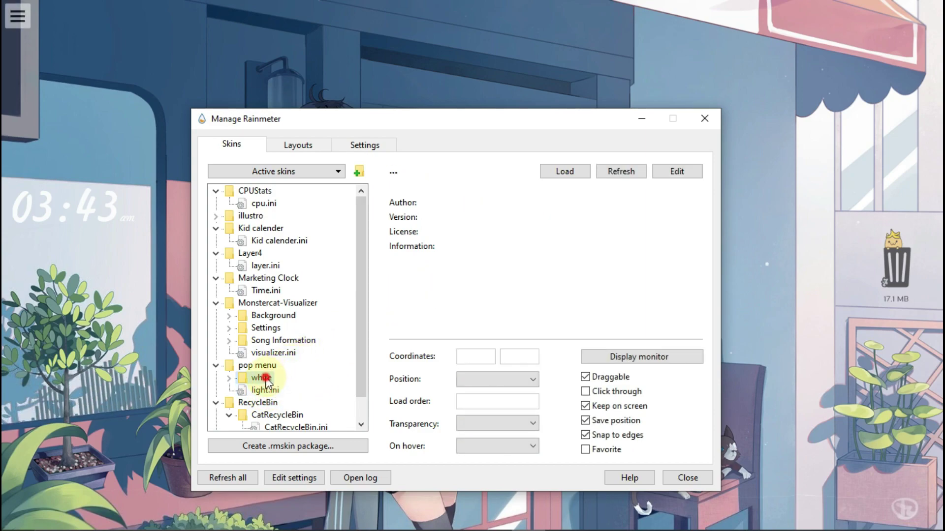
{"action": "double_click", "coordinate": [265, 403]}
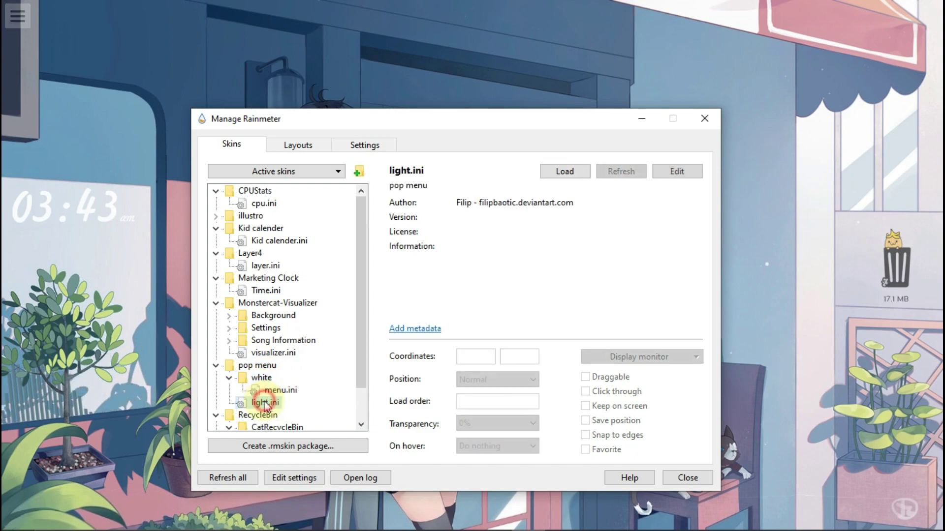
{"action": "scroll", "coordinate": [362, 344], "scroll_direction": "down", "scroll_amount": 1}
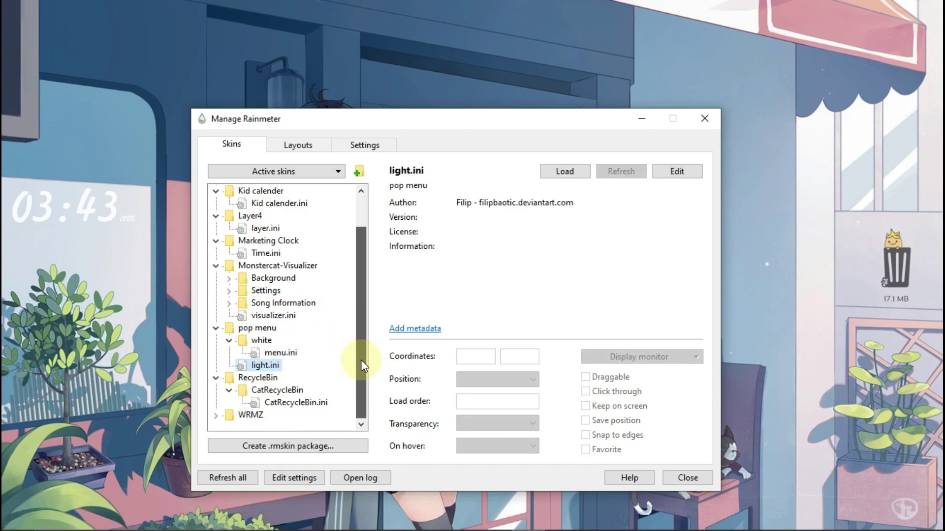
{"action": "left_click", "coordinate": [562, 174]}
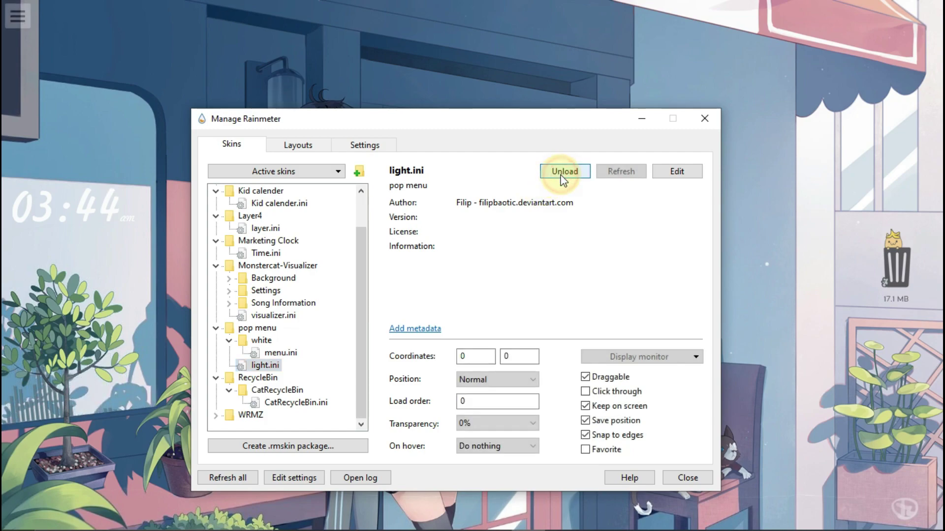
Set the light.ini skin's position to On desktop and its load order to 2.
{"action": "left_click", "coordinate": [513, 381]}
{"action": "left_click", "coordinate": [510, 394]}
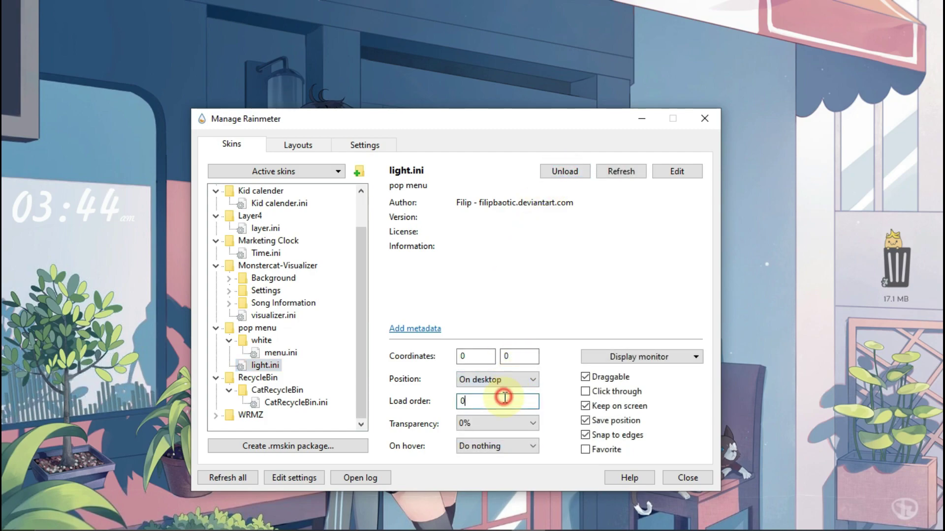
{"action": "type", "text": "2"}
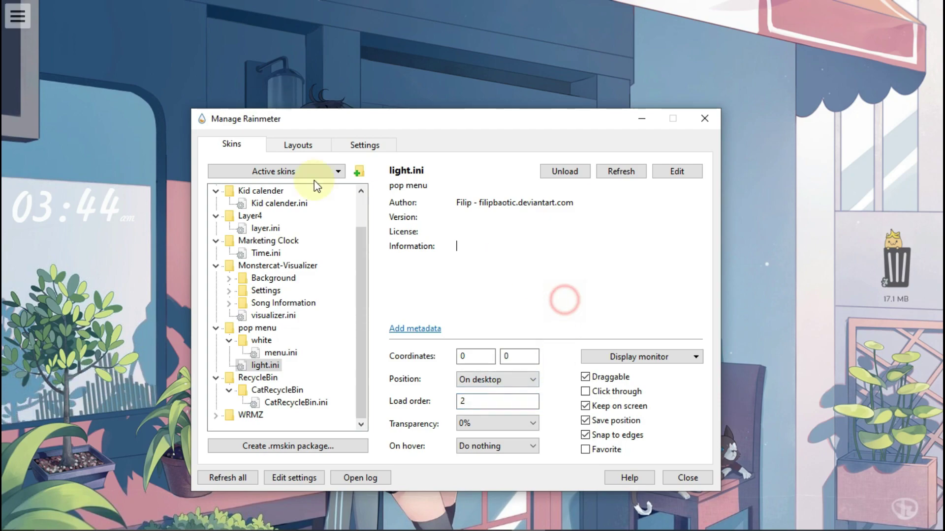
Expand the pop menu skin and place it on the blue wall above the chalkboard, at about 903, 187.
{"action": "left_click", "coordinate": [18, 16]}
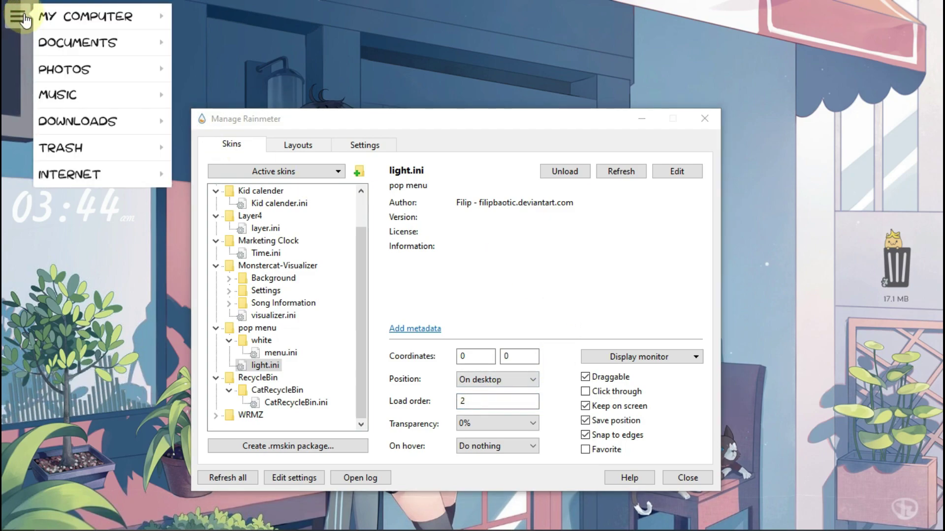
{"action": "left_click_drag", "start_coordinate": [317, 117], "coordinate": [142, 210]}
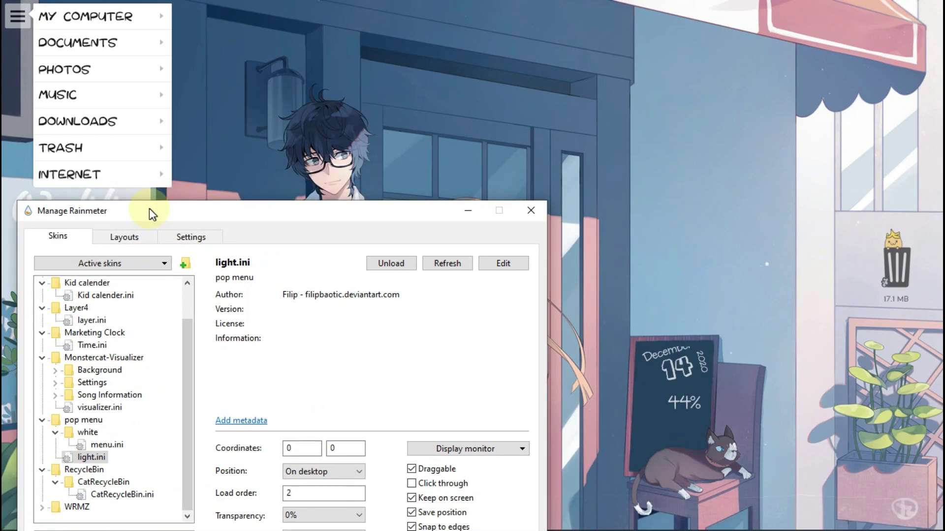
{"action": "left_click_drag", "start_coordinate": [168, 9], "coordinate": [793, 142]}
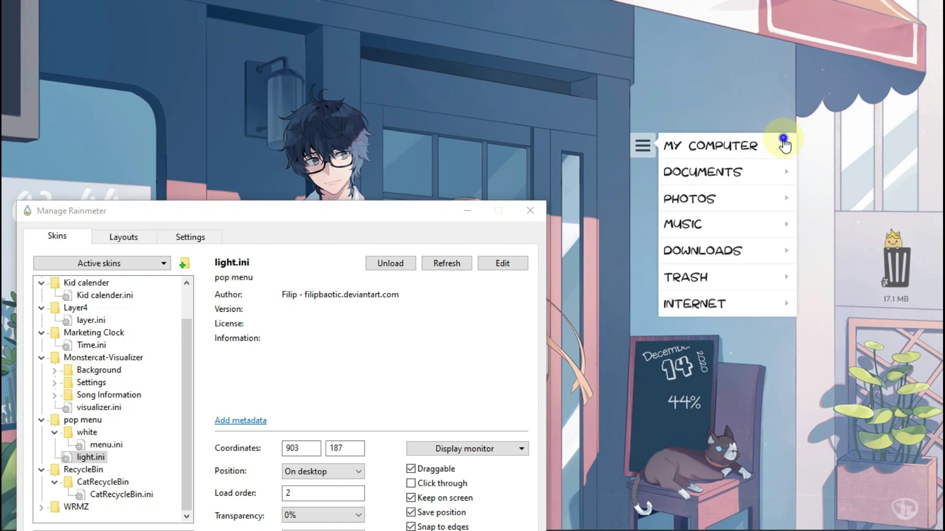
Set the pop menu skin's transparency to 30%.
{"action": "right_click", "coordinate": [785, 145]}
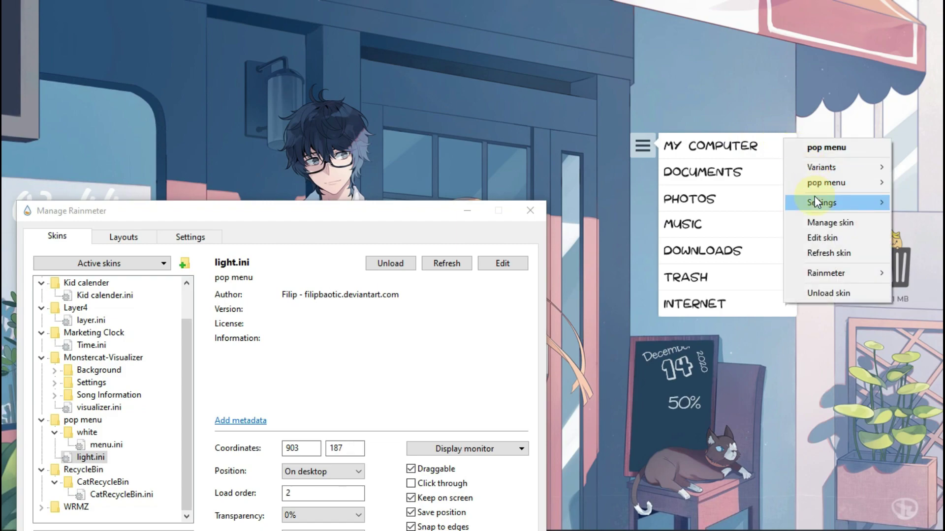
{"action": "mouse_move", "coordinate": [815, 198]}
{"action": "mouse_move", "coordinate": [765, 220]}
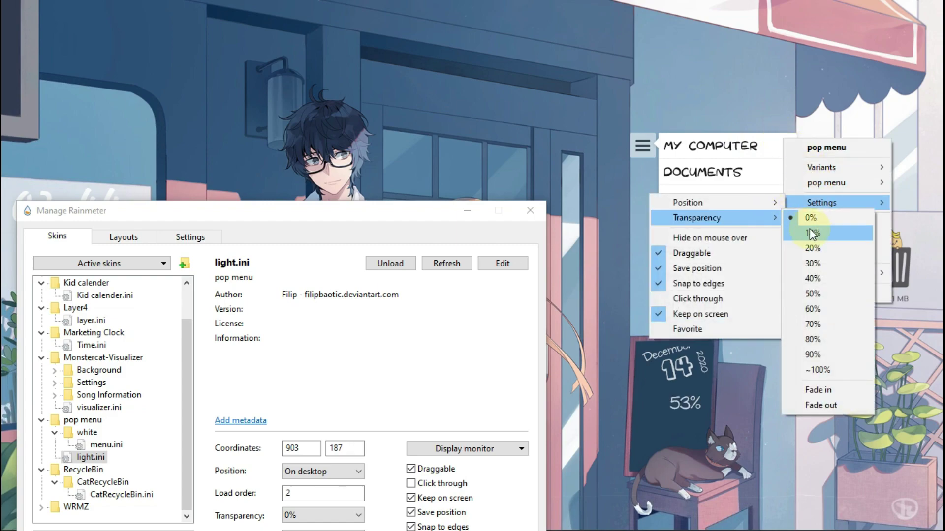
{"action": "left_click", "coordinate": [818, 262]}
Set the pop menu skin's transparency to 50%.
{"action": "right_click", "coordinate": [769, 158]}
{"action": "mouse_move", "coordinate": [814, 220]}
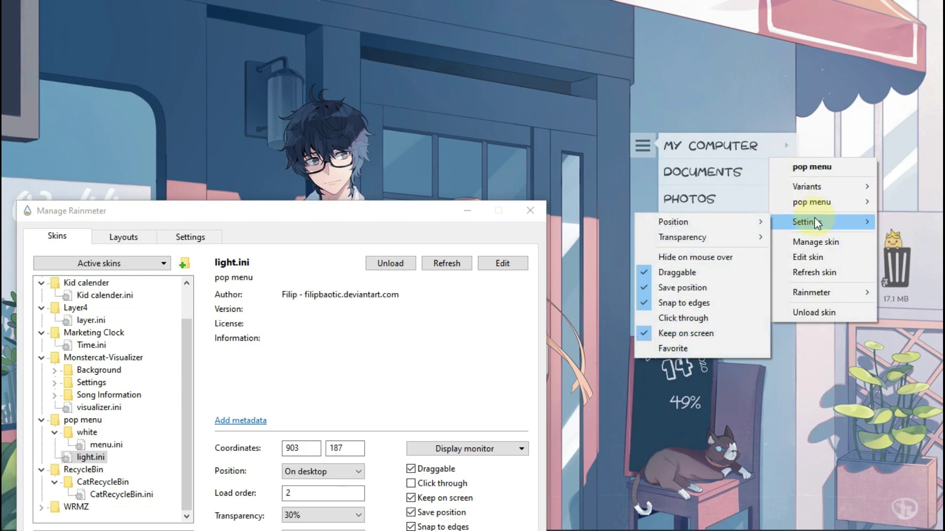
{"action": "mouse_move", "coordinate": [713, 240]}
{"action": "left_click", "coordinate": [789, 314]}
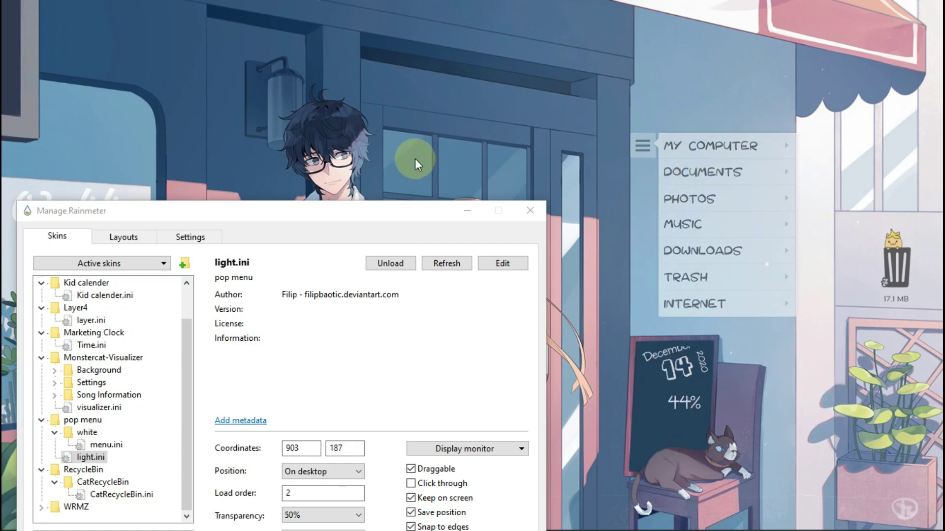
Load the Weather.ini skin from the weather wrm folder inside WRMZ.
{"action": "left_click_drag", "start_coordinate": [354, 217], "coordinate": [733, 57]}
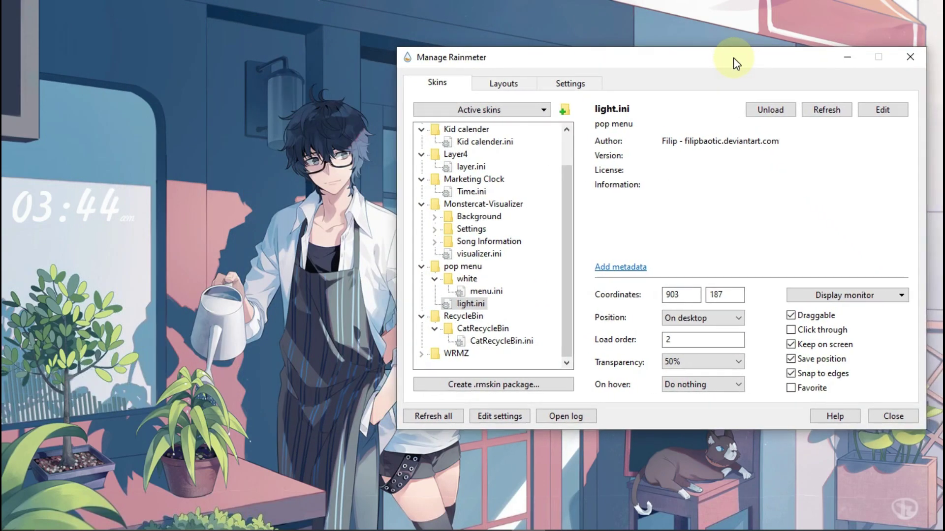
{"action": "left_click", "coordinate": [433, 354]}
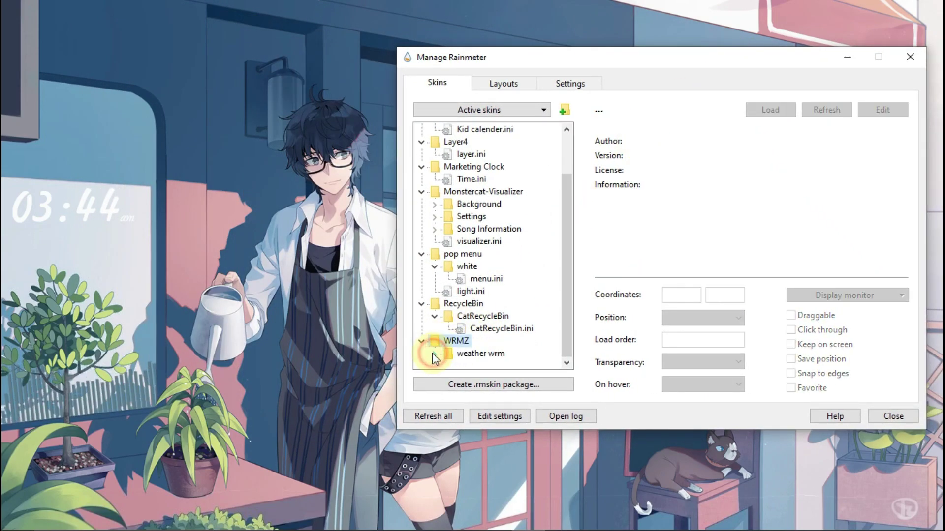
{"action": "double_click", "coordinate": [482, 354]}
{"action": "left_click", "coordinate": [485, 353]}
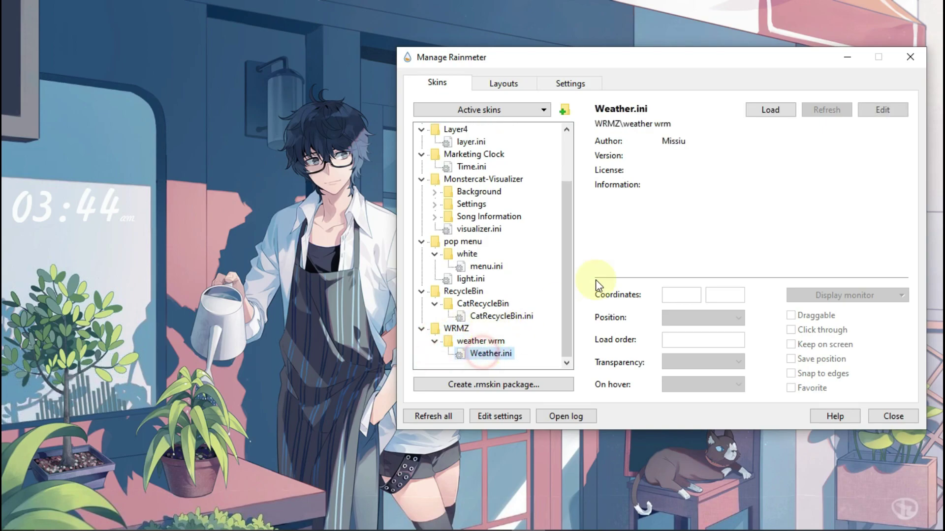
{"action": "left_click", "coordinate": [766, 111]}
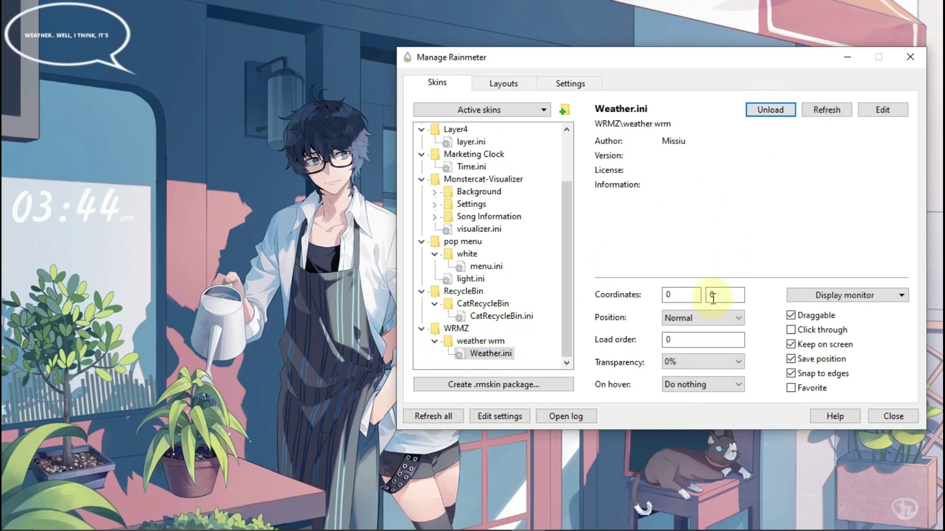
Set the weather skin to On desktop with load order 2 and place its speech bubble beside the man's head, at about 212, 103.
{"action": "left_click", "coordinate": [704, 319]}
{"action": "left_click", "coordinate": [700, 333]}
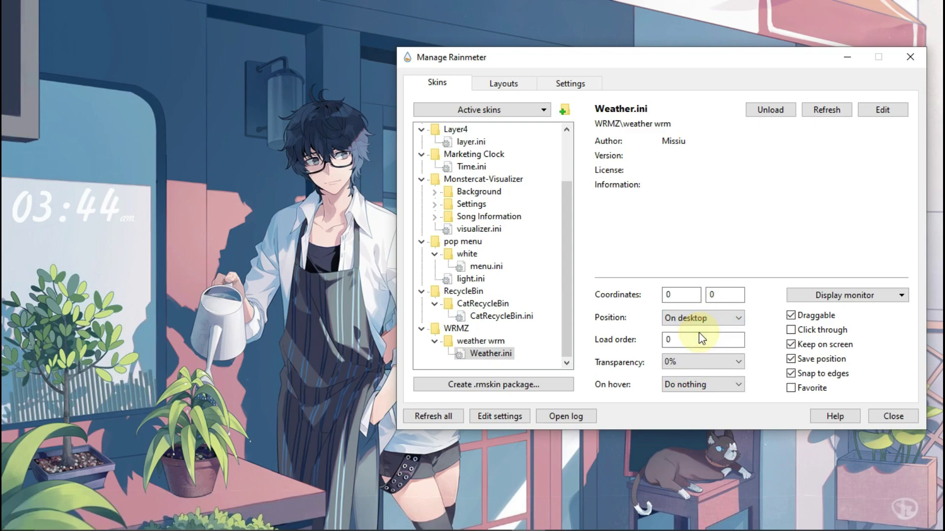
{"action": "type", "text": "2"}
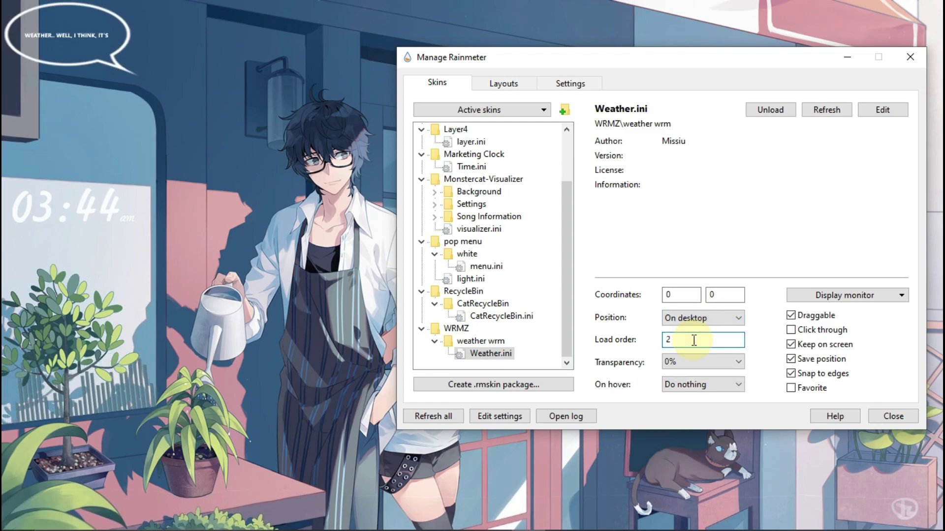
{"action": "left_click", "coordinate": [803, 226]}
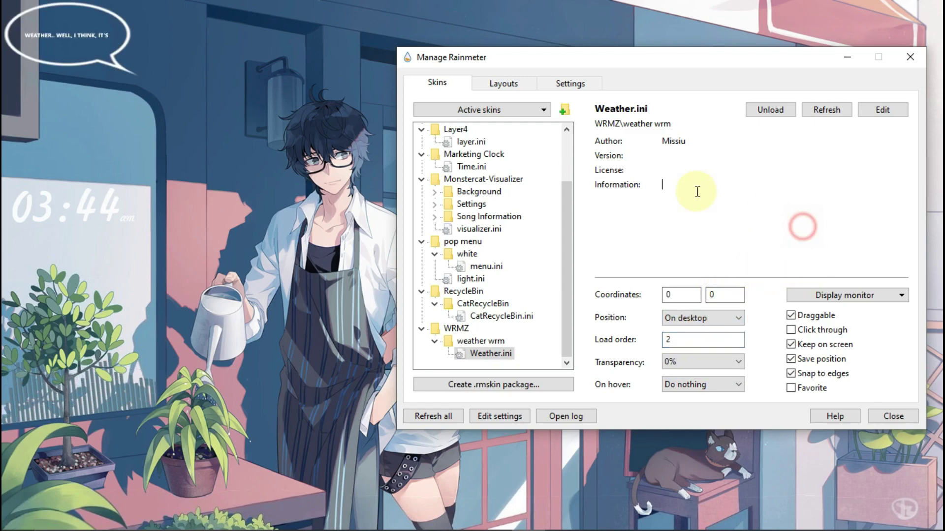
{"action": "left_click_drag", "start_coordinate": [124, 23], "coordinate": [270, 93]}
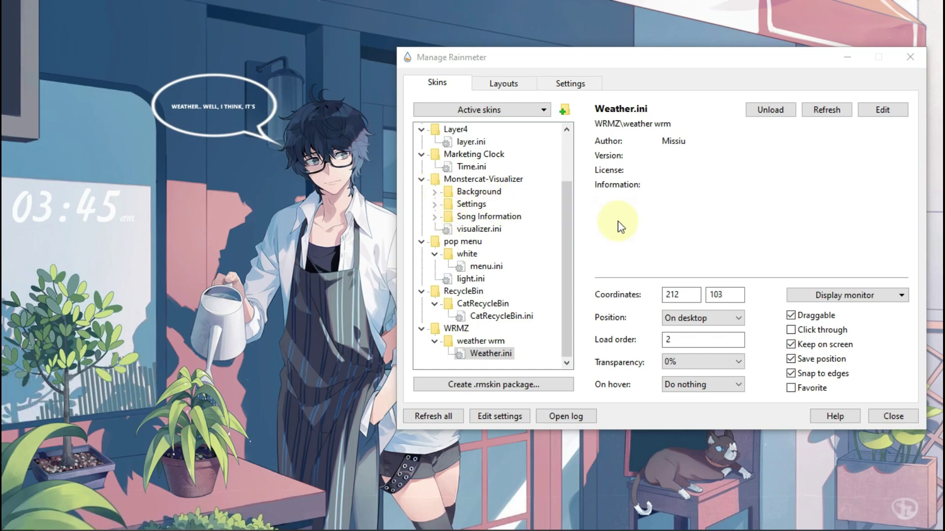
Open Weather.ini for editing and search the Weather Location Codes site in Chrome for HO CHi Minh.
{"action": "left_click", "coordinate": [875, 112]}
{"action": "left_click_drag", "start_coordinate": [716, 160], "coordinate": [677, 247]}
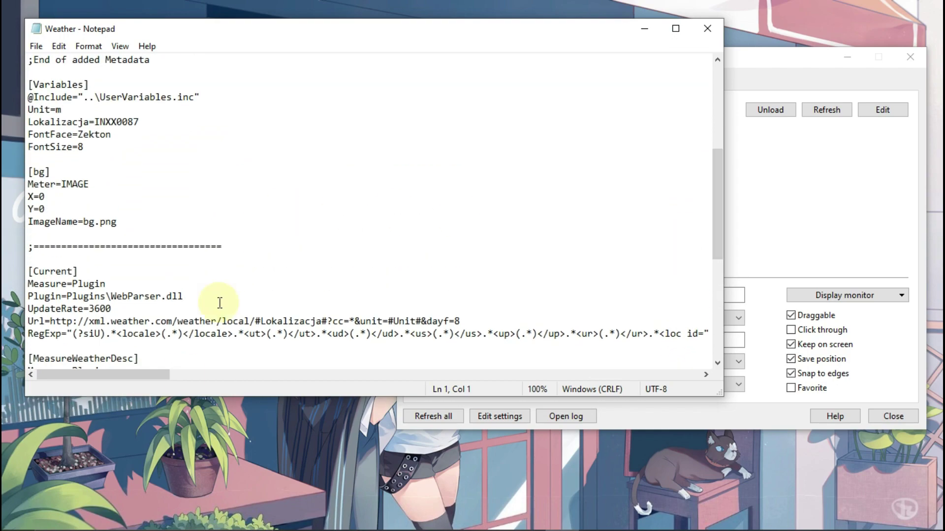
{"action": "mouse_move", "coordinate": [266, 526]}
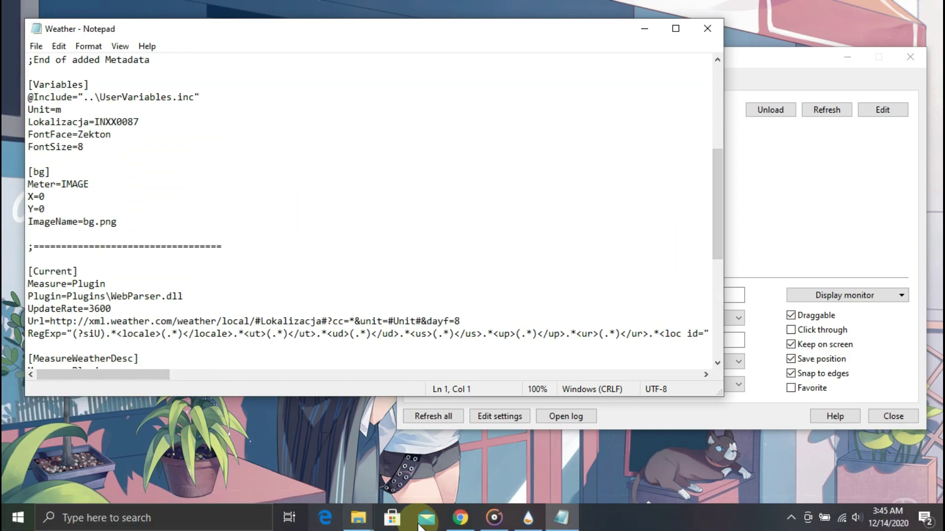
{"action": "left_click", "coordinate": [459, 518]}
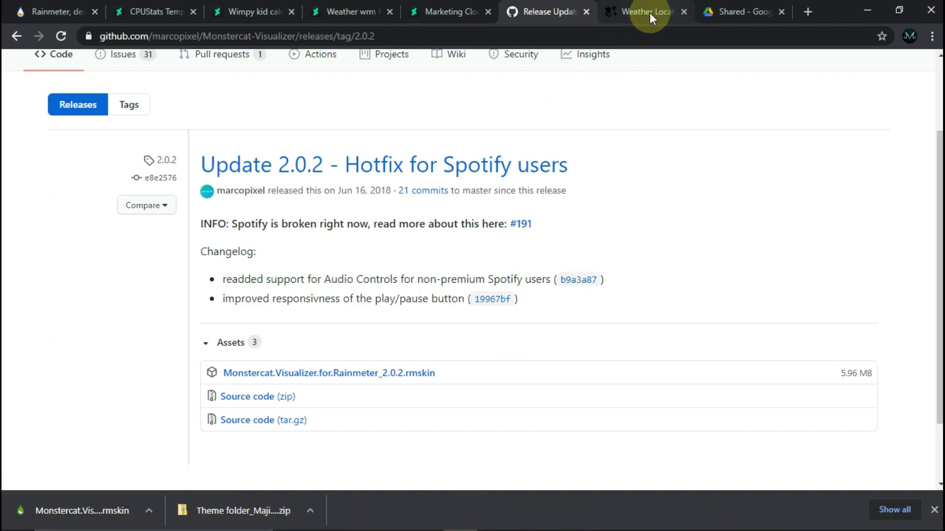
{"action": "left_click", "coordinate": [648, 15]}
{"action": "left_click", "coordinate": [431, 380]}
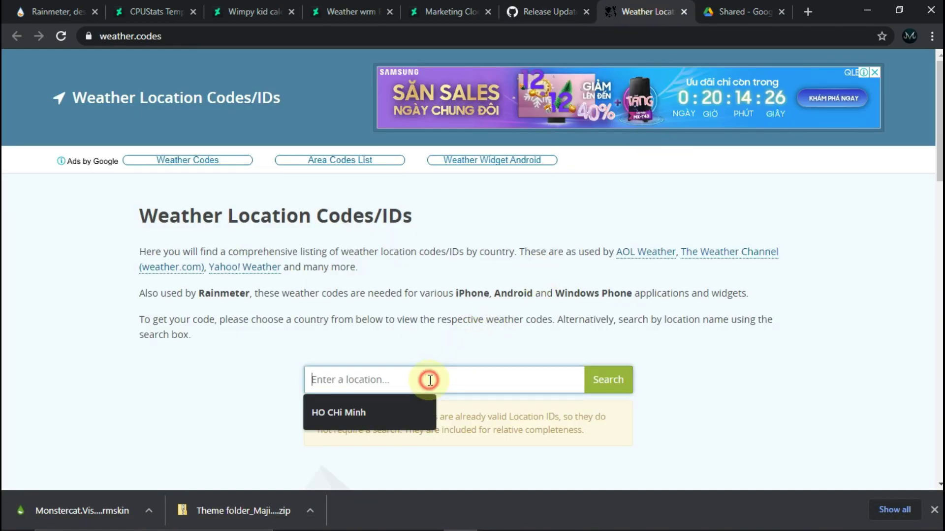
{"action": "left_click", "coordinate": [330, 417]}
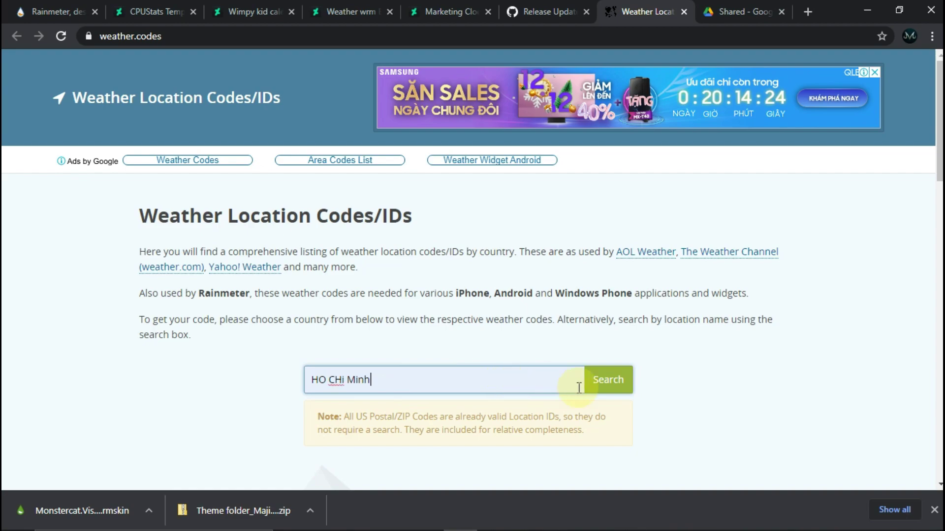
{"action": "left_click", "coordinate": [605, 386]}
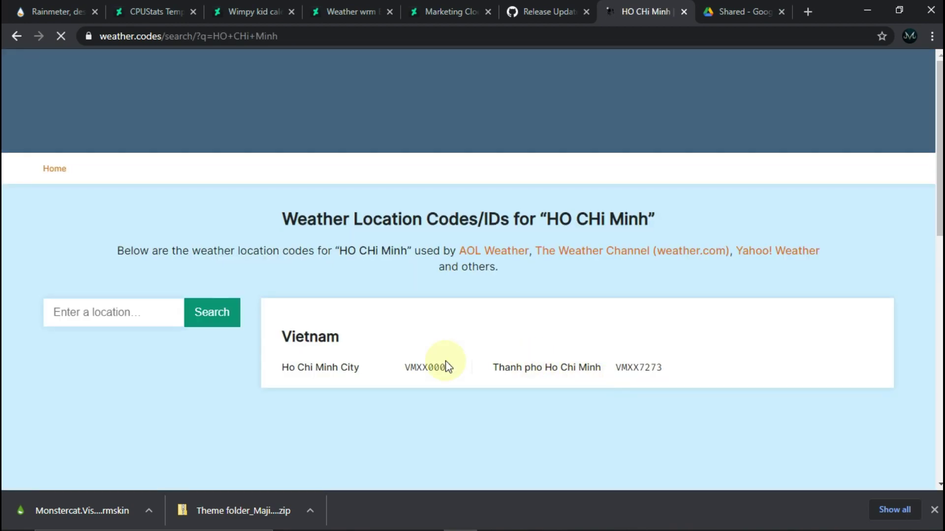
Copy the weather location code VMXX0007 for Ho Chi Minh City.
{"action": "left_click", "coordinate": [452, 368]}
{"action": "left_click_drag", "start_coordinate": [413, 369], "coordinate": [405, 372]}
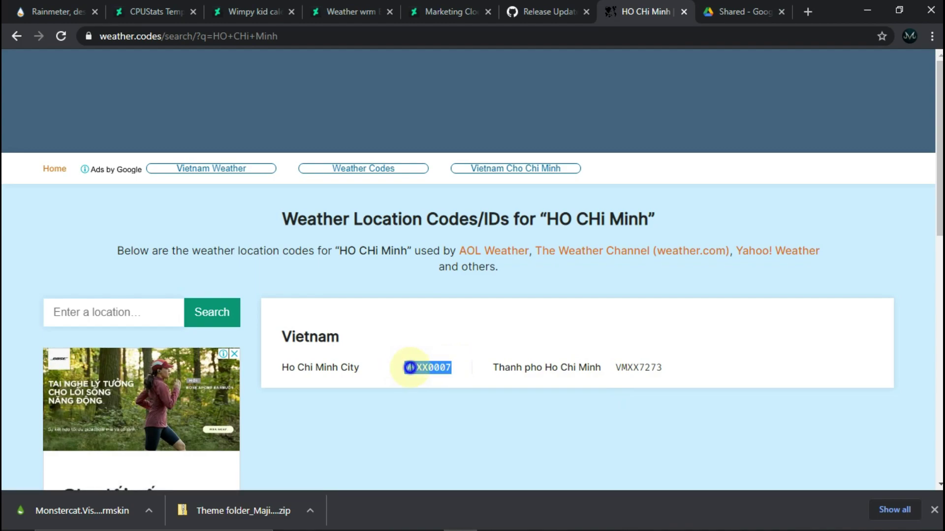
{"action": "right_click", "coordinate": [410, 367]}
{"action": "left_click", "coordinate": [423, 379]}
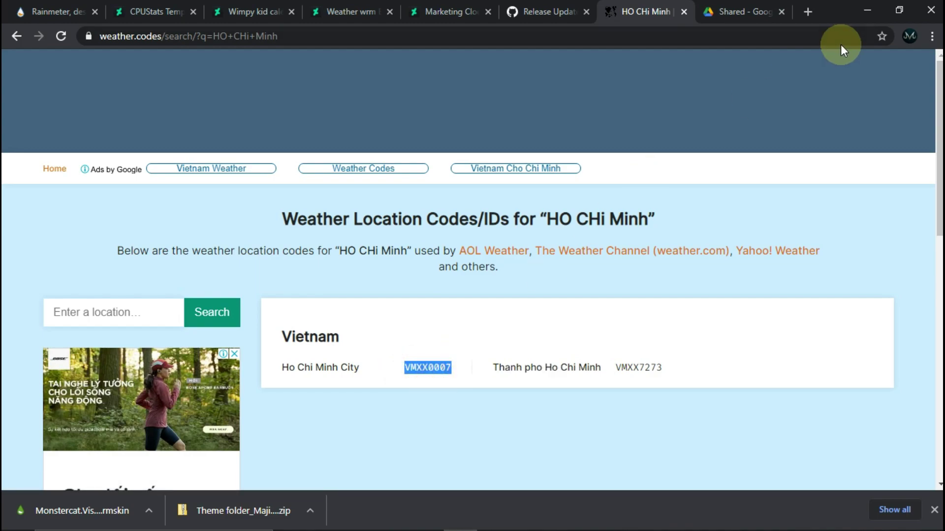
Set Lokalizacja to VMXX0007 in the Weather file in Notepad, save it and refresh the weather skin.
{"action": "left_click", "coordinate": [867, 10]}
{"action": "left_click_drag", "start_coordinate": [142, 119], "coordinate": [99, 121]}
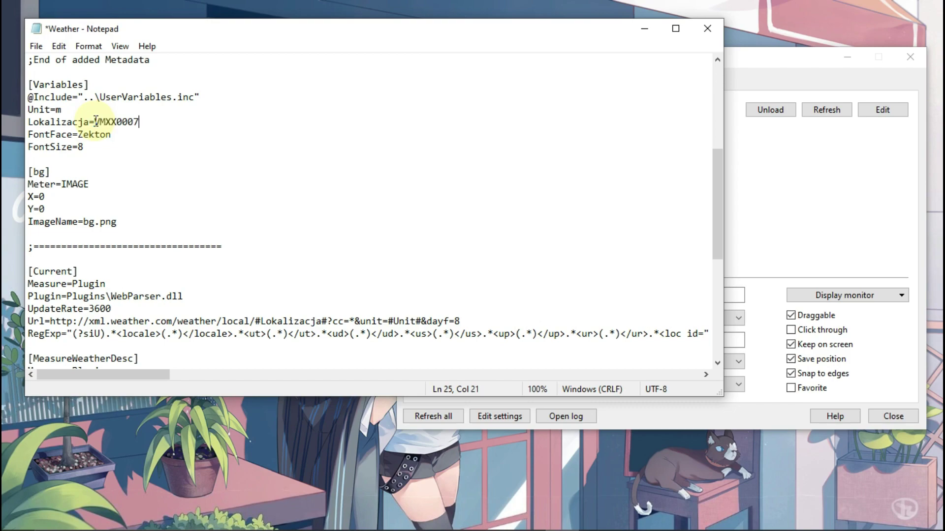
{"action": "left_click", "coordinate": [705, 34]}
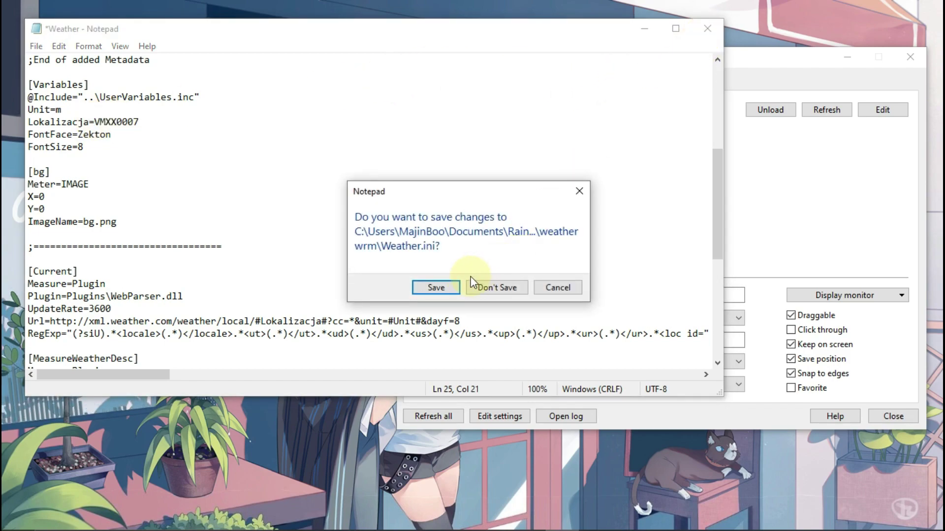
{"action": "left_click", "coordinate": [451, 288]}
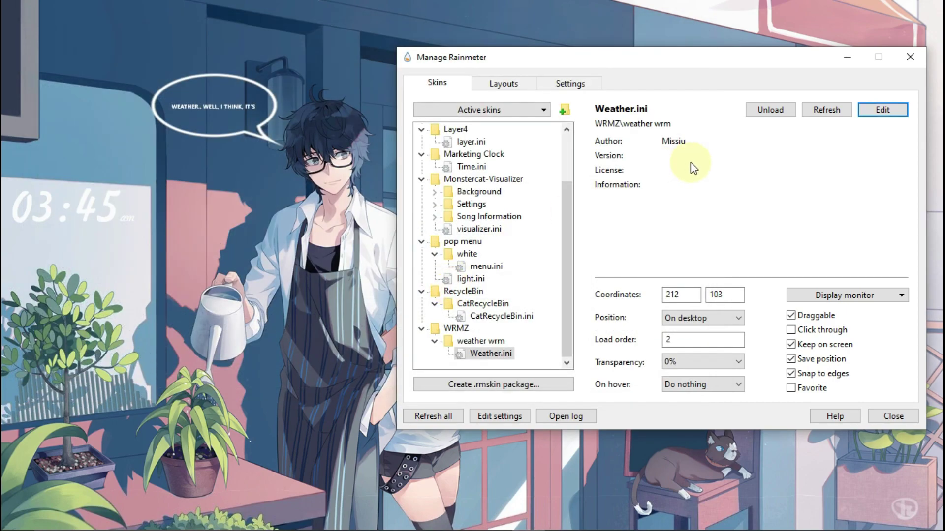
{"action": "left_click", "coordinate": [828, 110]}
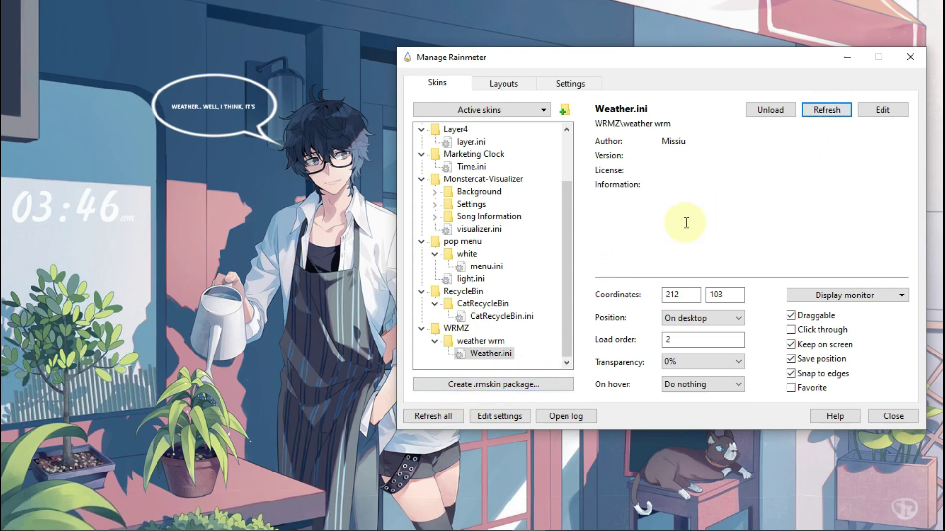